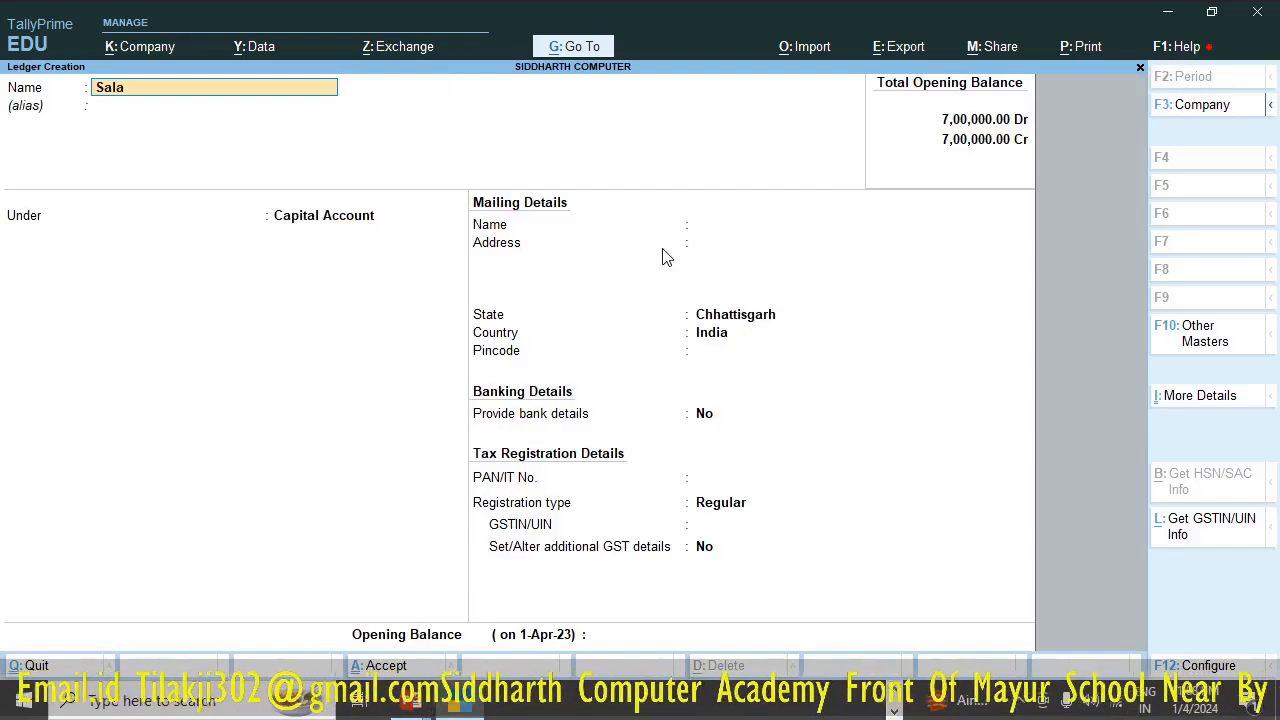
# - Name the new ledger Salary Exp. and place it under the Indirect Expenses group
pyautogui.write('ry e')
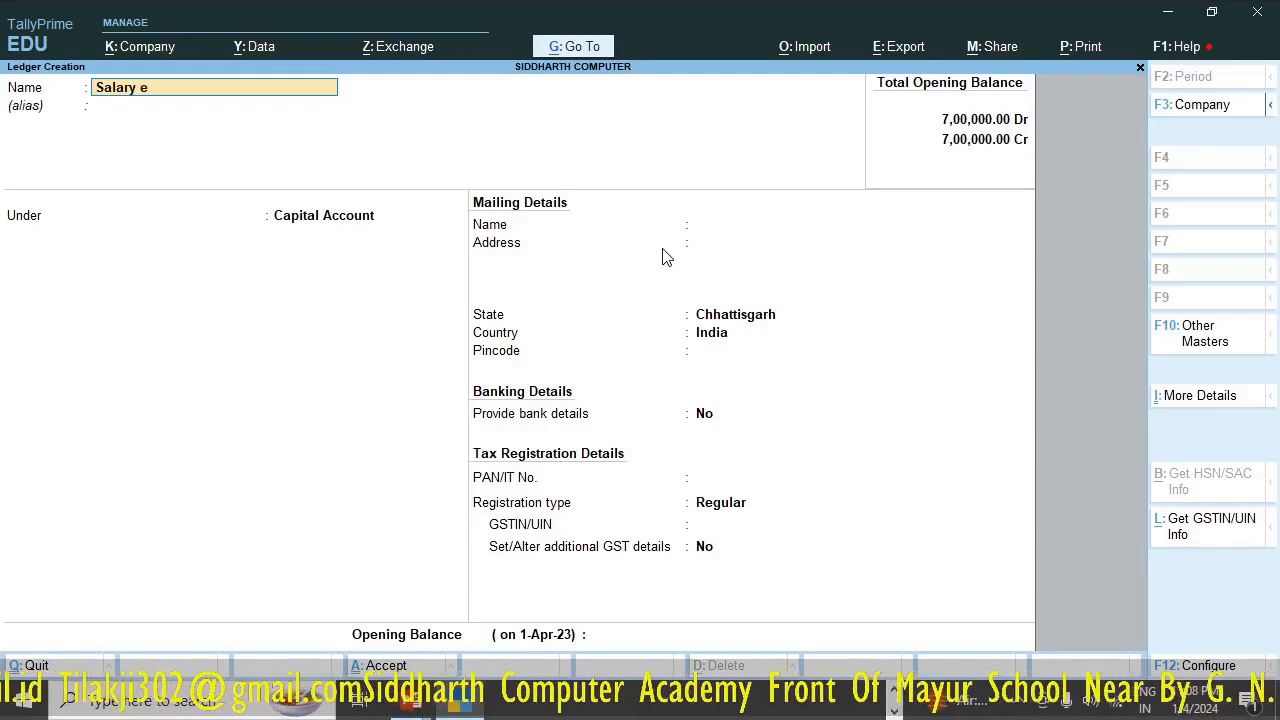
pyautogui.write('xp')
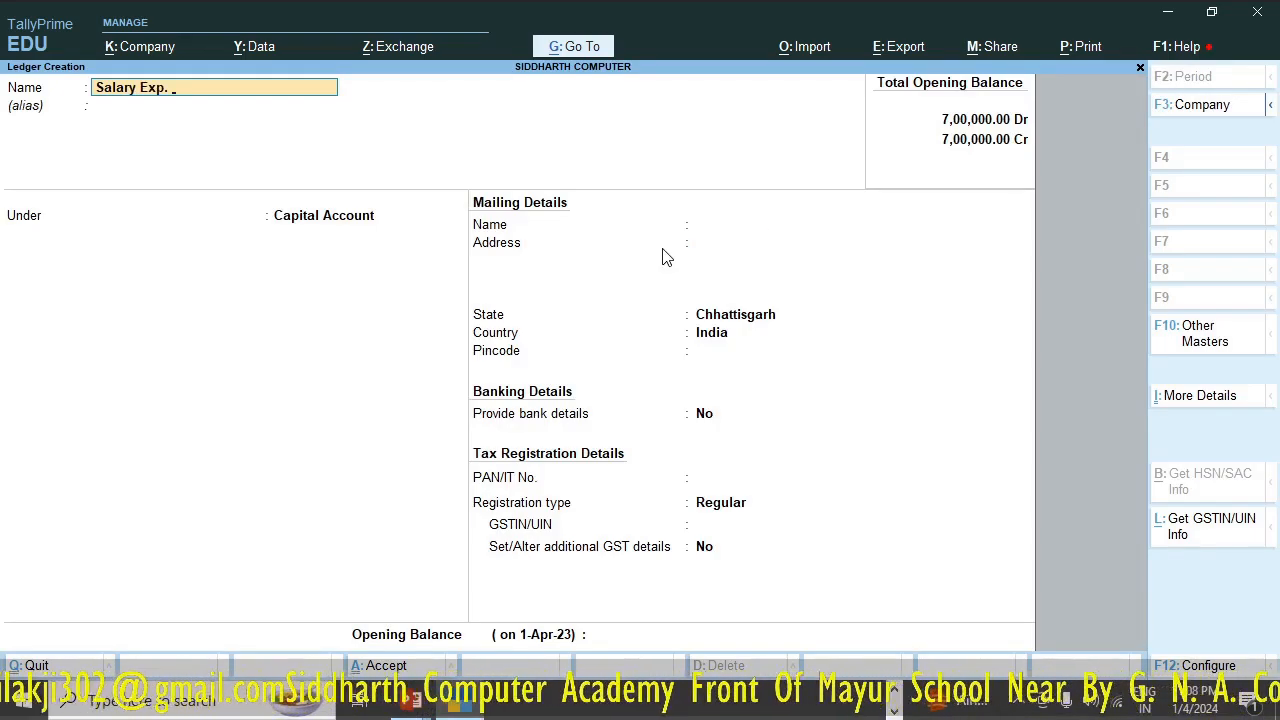
pyautogui.write('.')
pyautogui.press('Return')
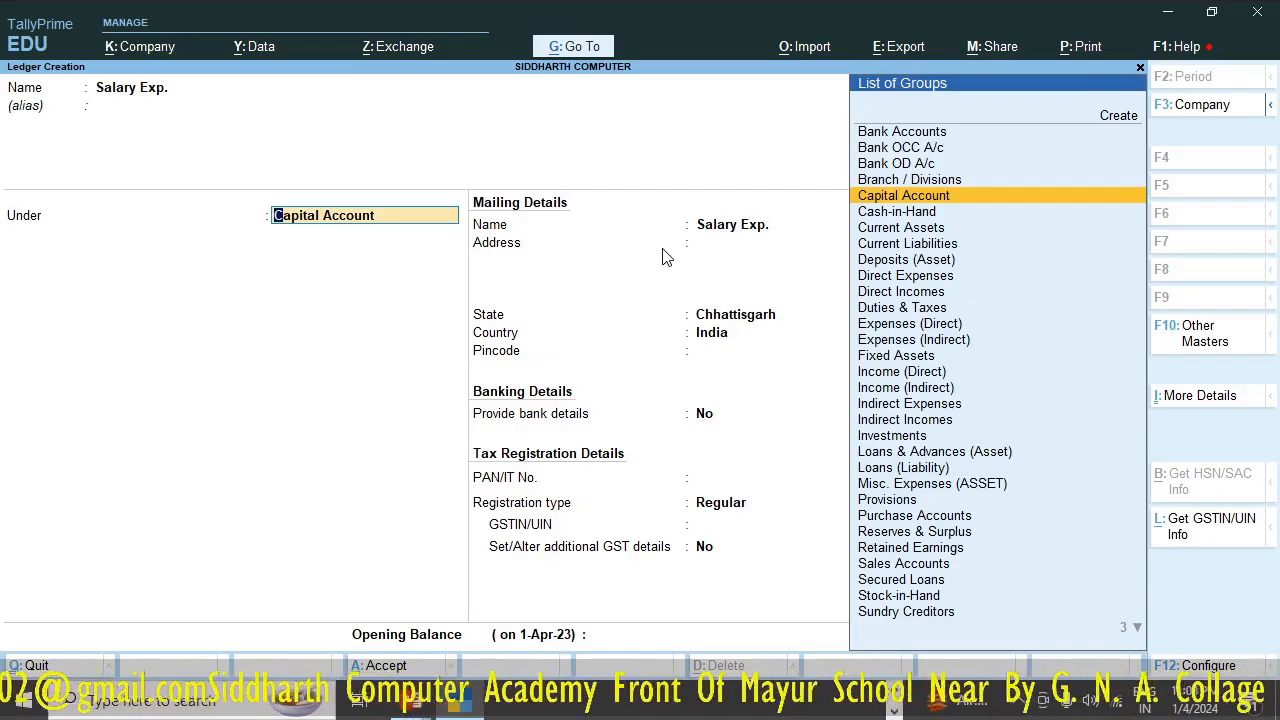
pyautogui.write('In')
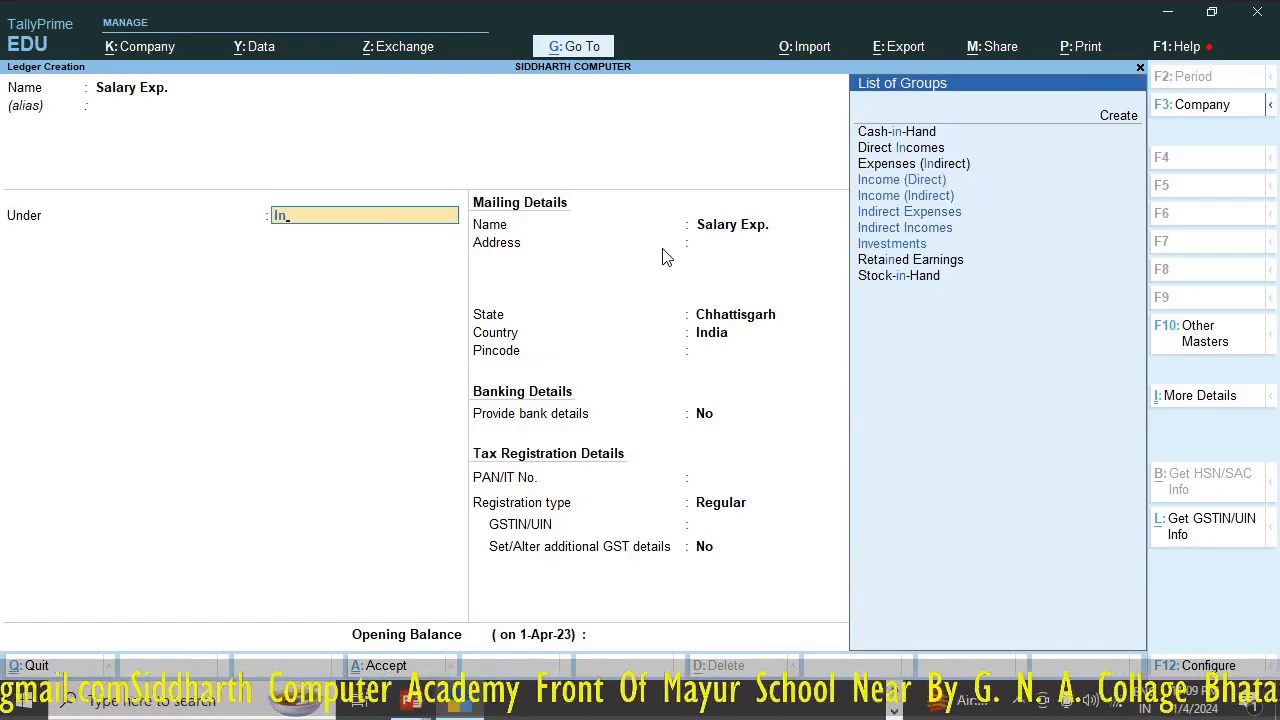
pyautogui.press('Down')
pyautogui.press('Down')
pyautogui.press('Down')
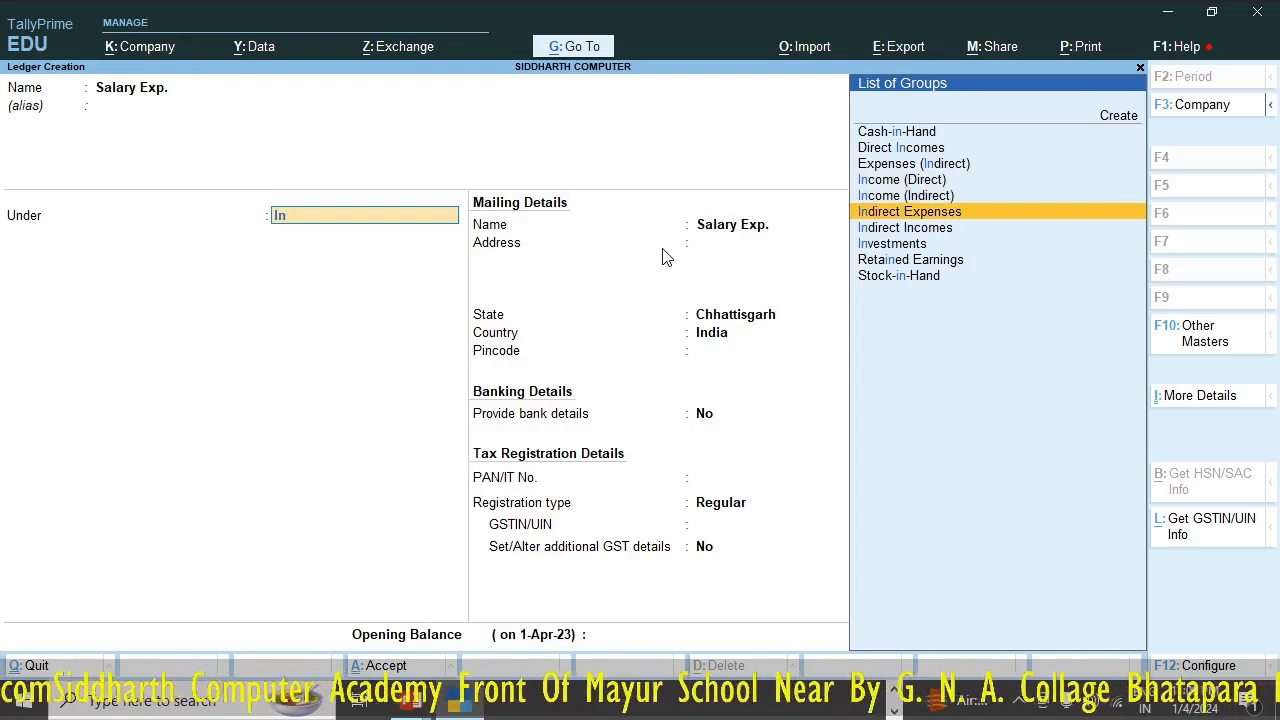
pyautogui.press('Return')
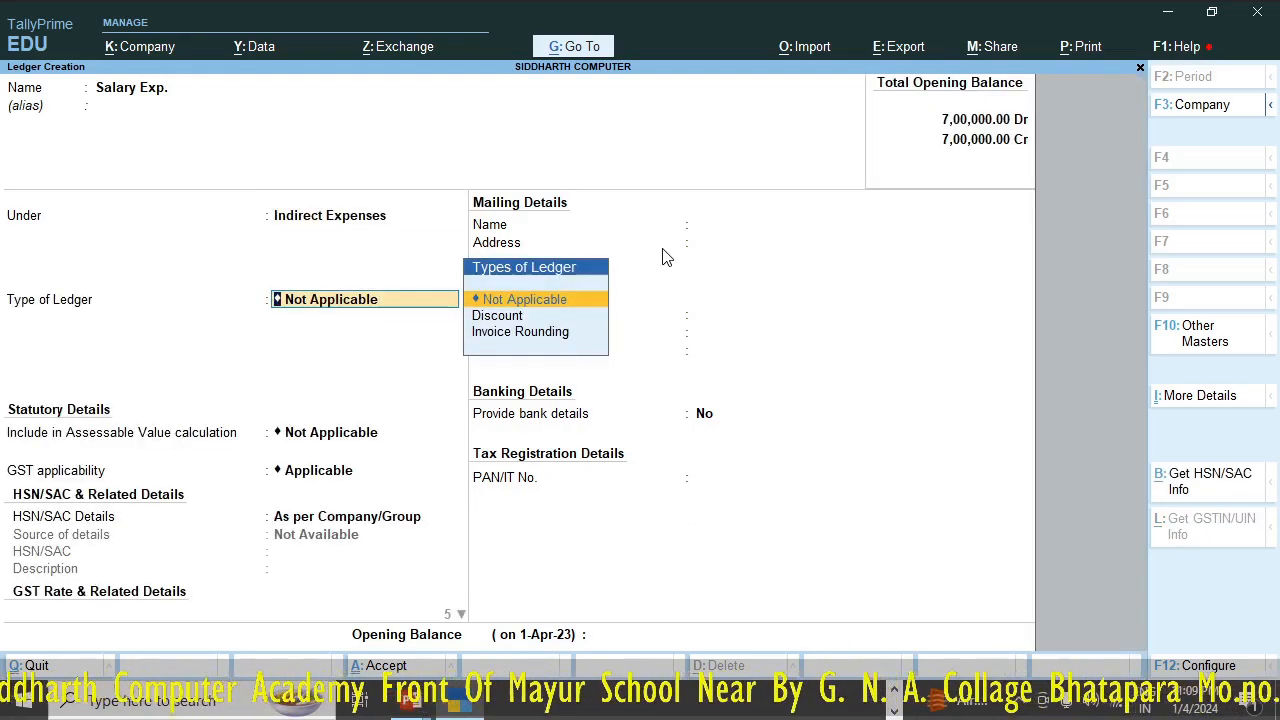
# - Set GST applicability to Not Applicable for the Salary Exp. ledger and save it without bank details or an opening balance
pyautogui.press('Return')
pyautogui.press('Return')
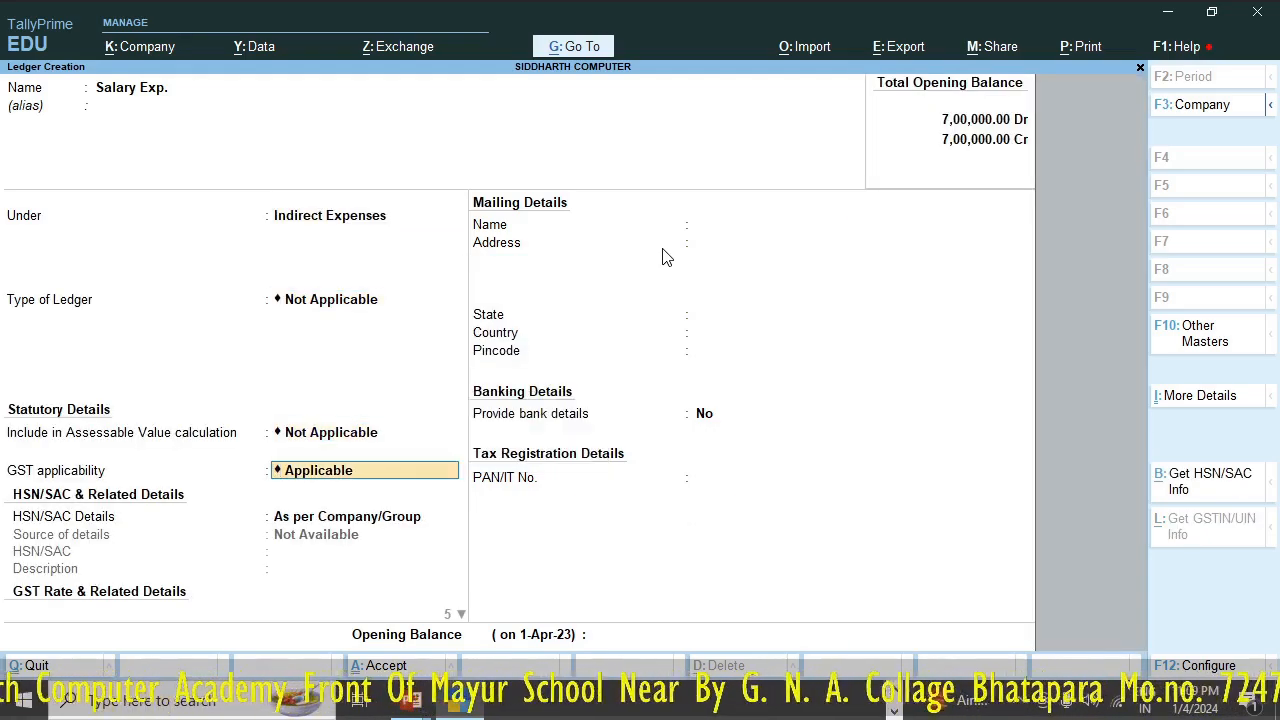
pyautogui.press('space')
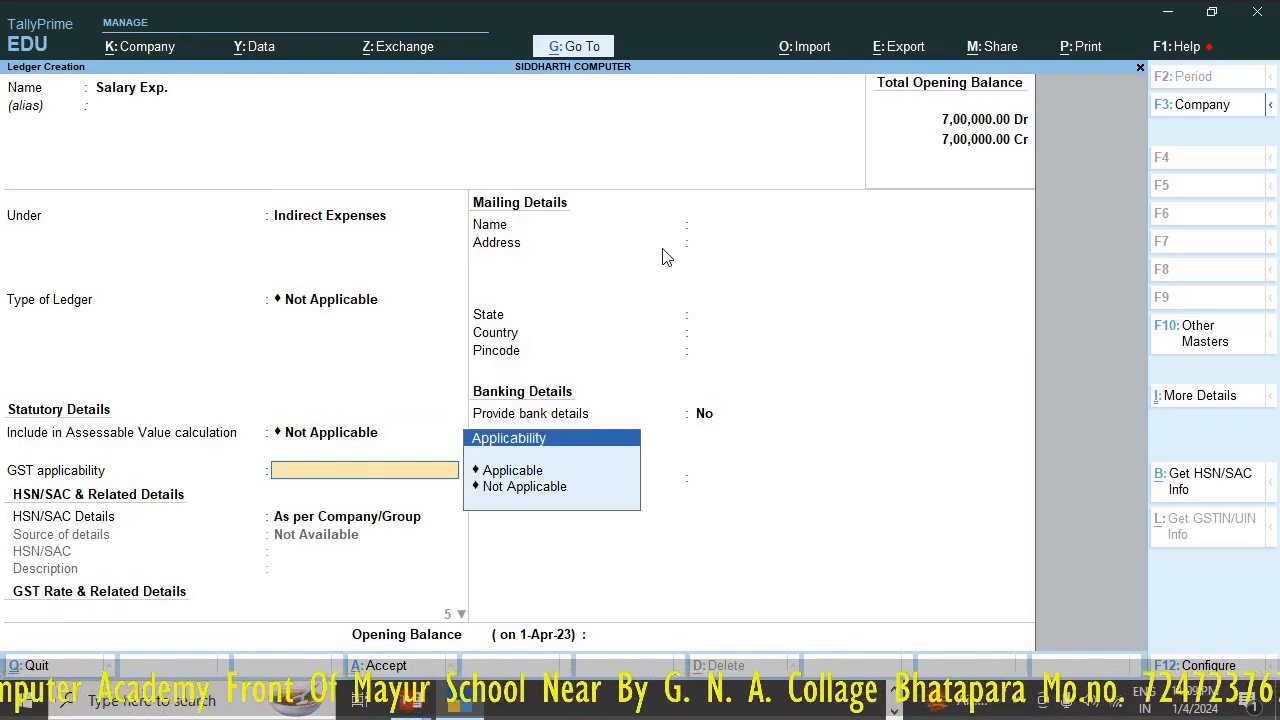
pyautogui.press('Down')
pyautogui.press('Return')
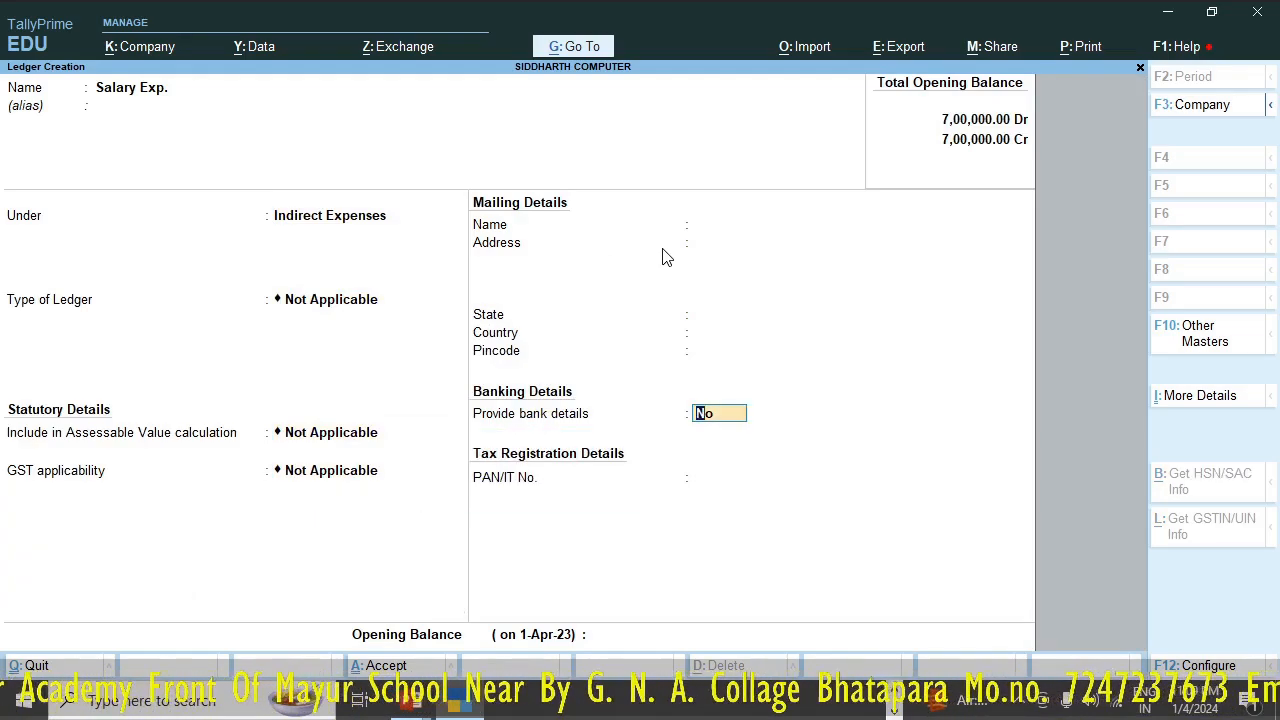
pyautogui.press('Return')
pyautogui.press('Return')
pyautogui.press('Return')
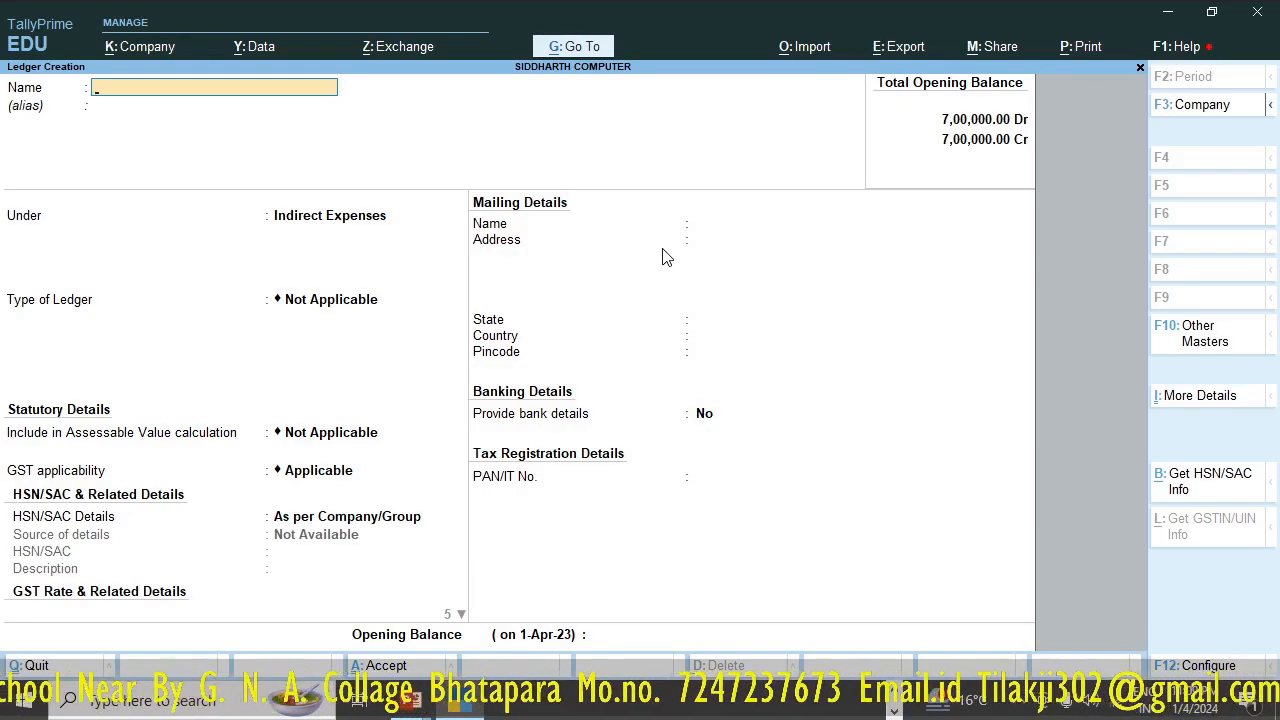
# - Start a new ledger named Wages and place it under the Direct Expenses group
pyautogui.write('Wages')
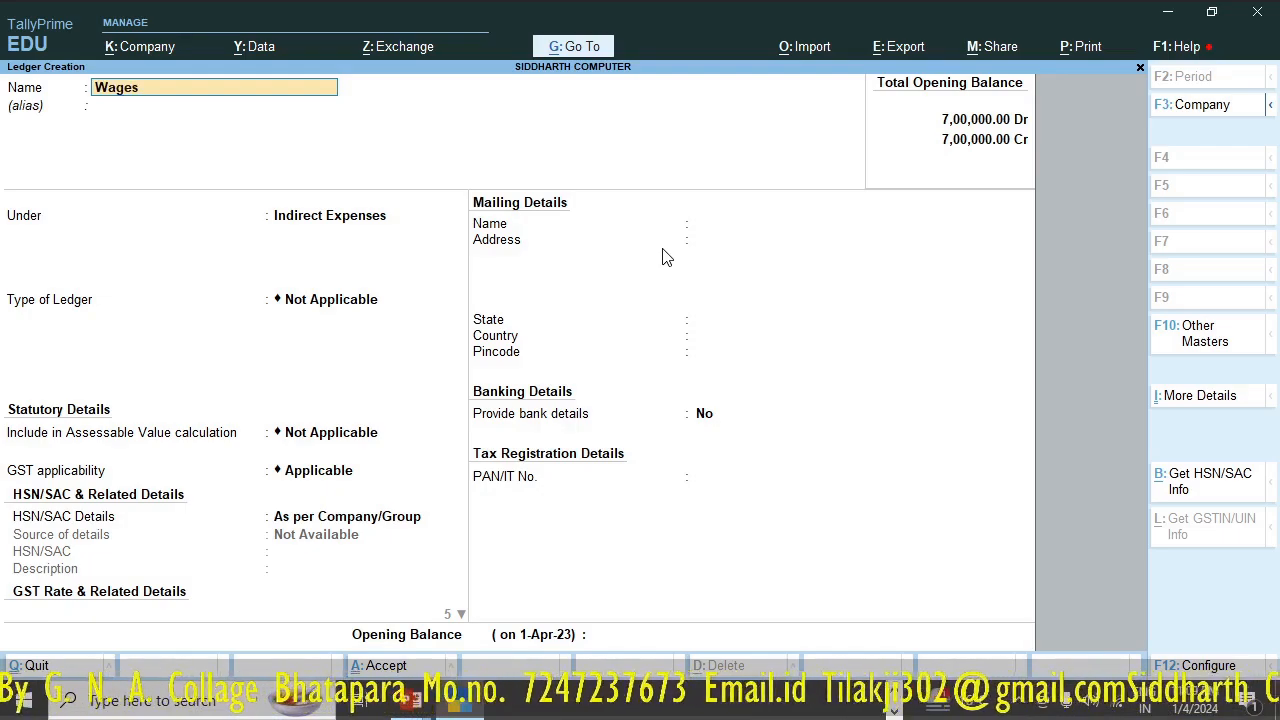
pyautogui.press('Return')
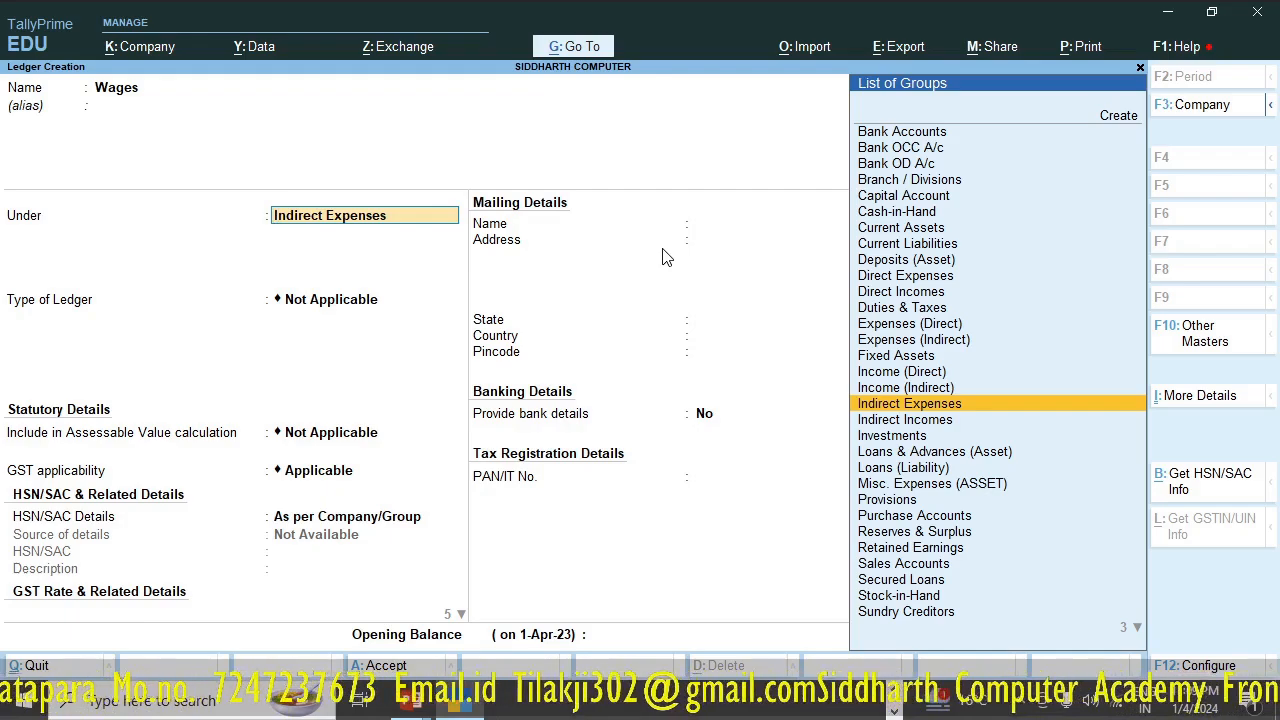
pyautogui.write('D')
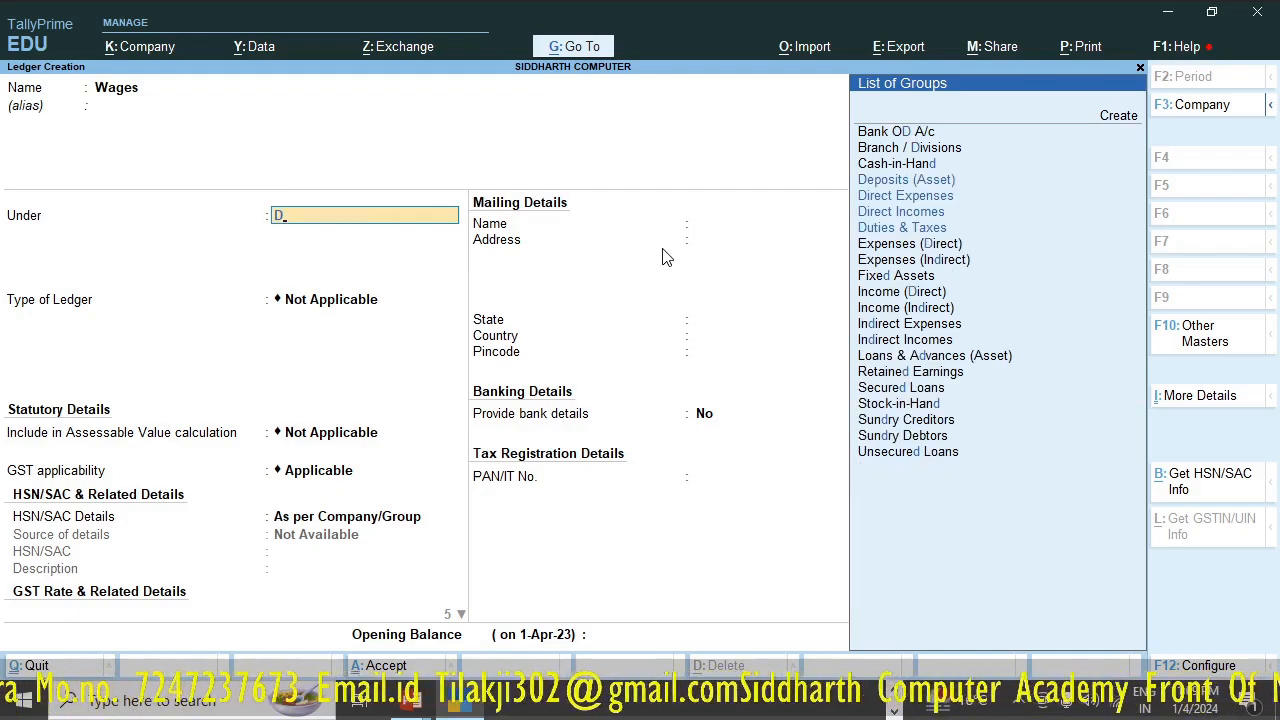
pyautogui.write('i')
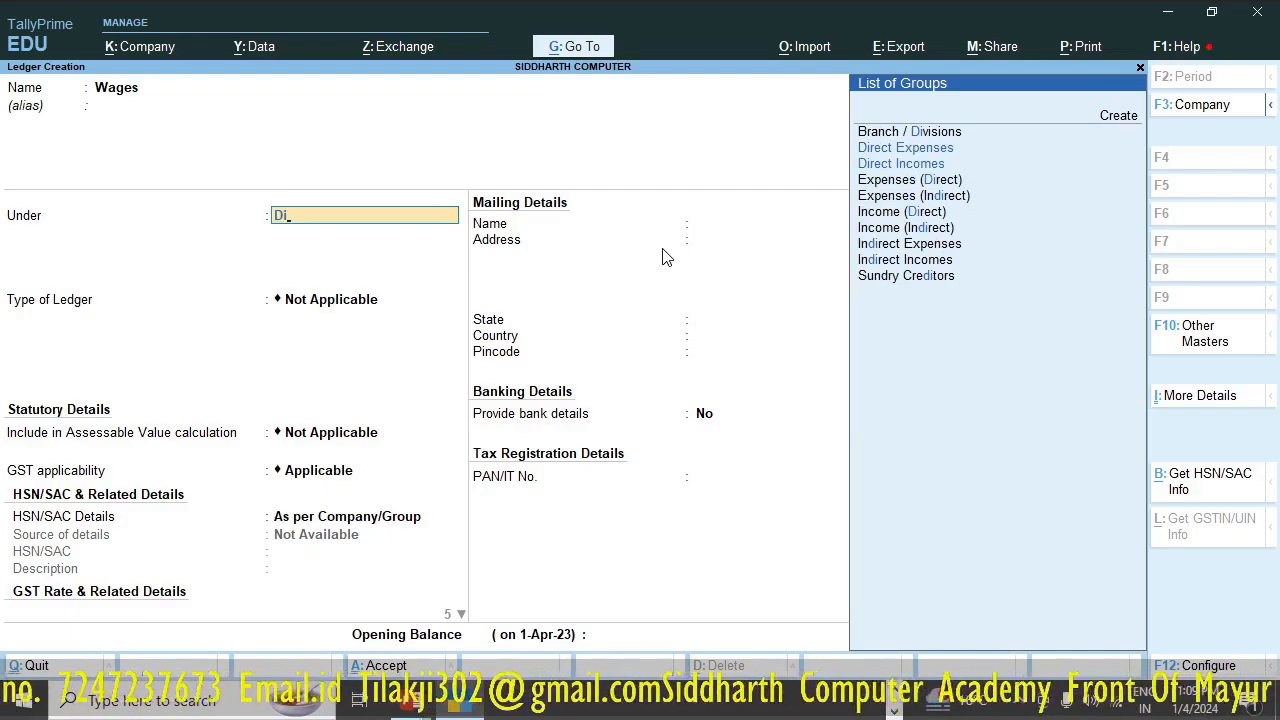
pyautogui.press('Down')
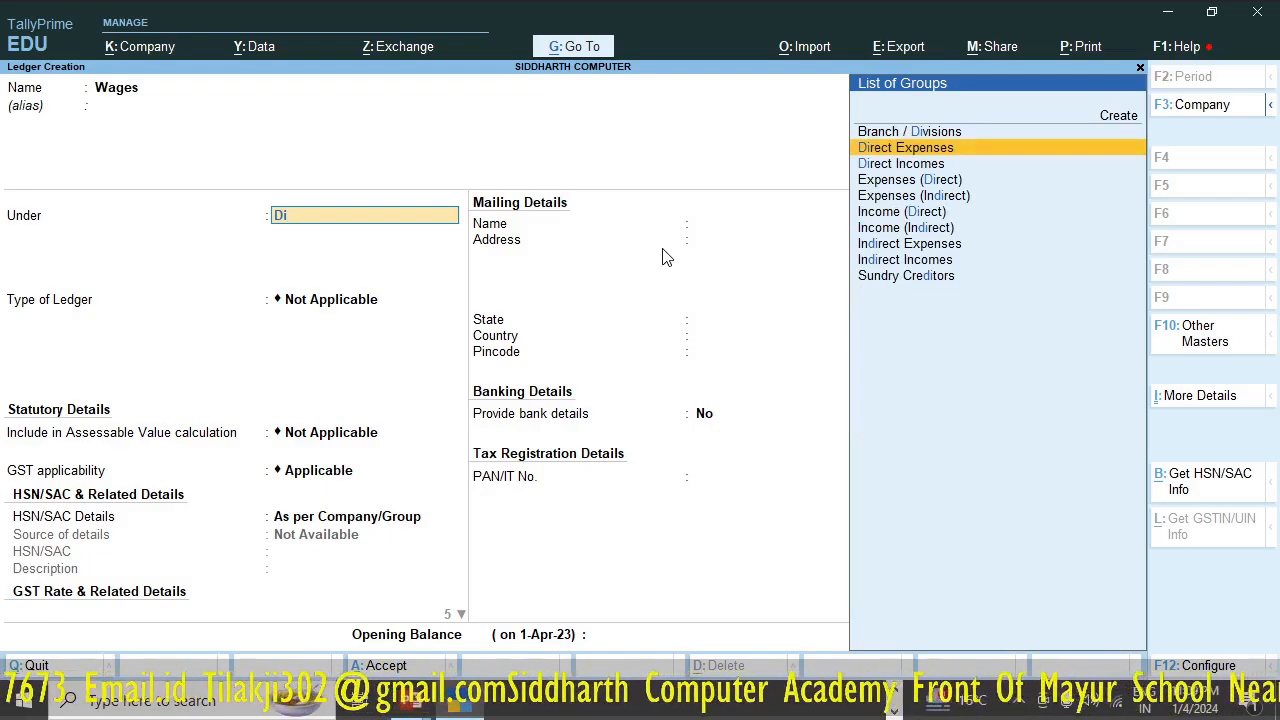
pyautogui.press('Return')
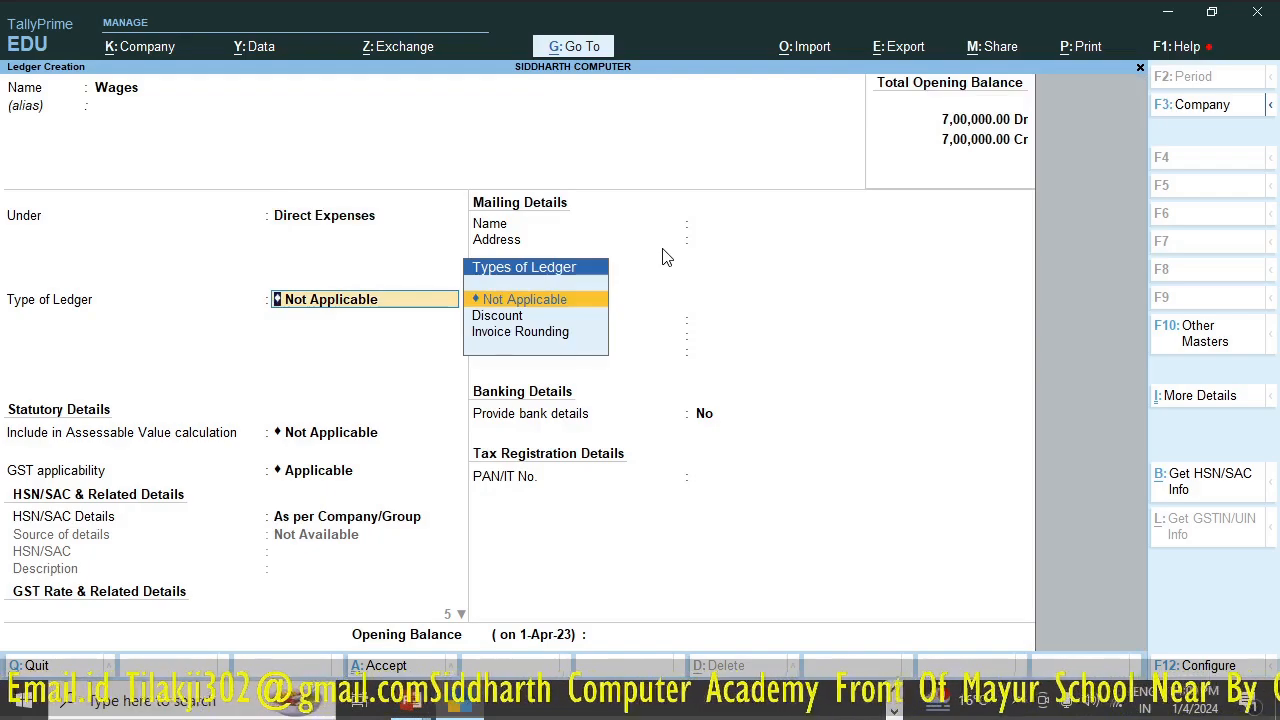
# - Set GST applicability to Not Applicable for the Wages ledger and save it without bank details or an opening balance
pyautogui.press('Return')
pyautogui.press('Return')
pyautogui.press('Return')
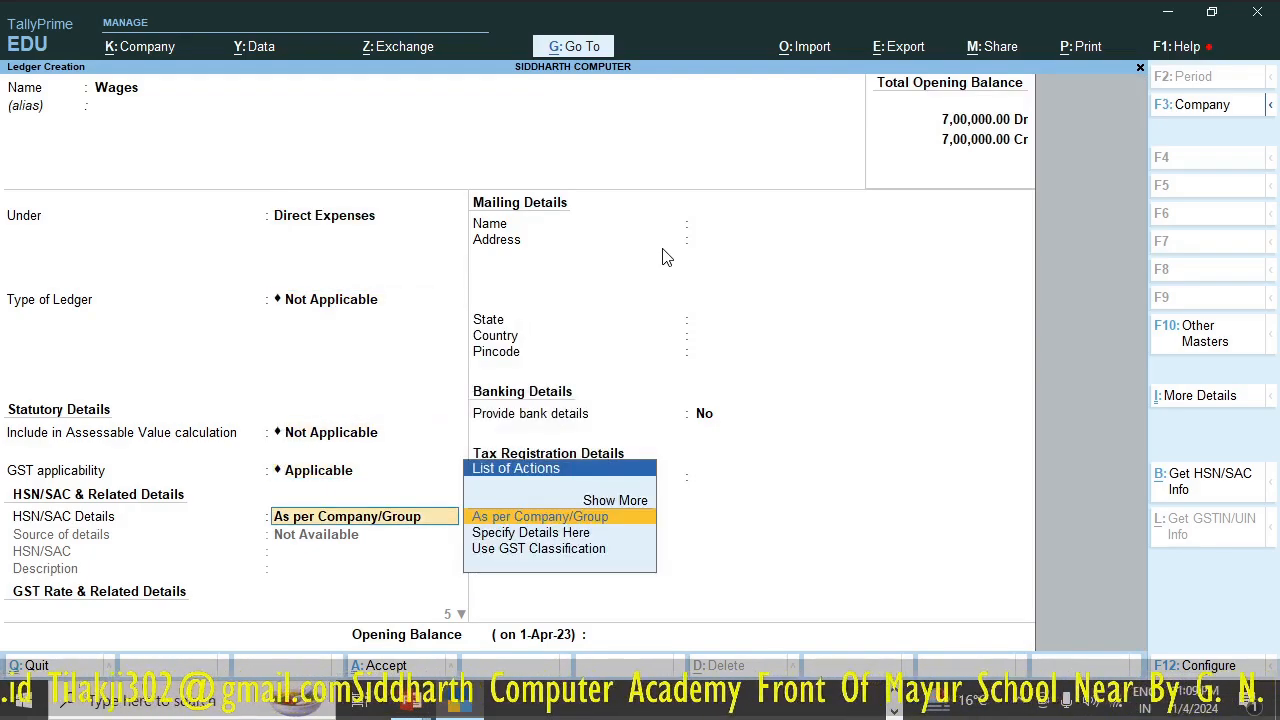
pyautogui.press('BackSpace')
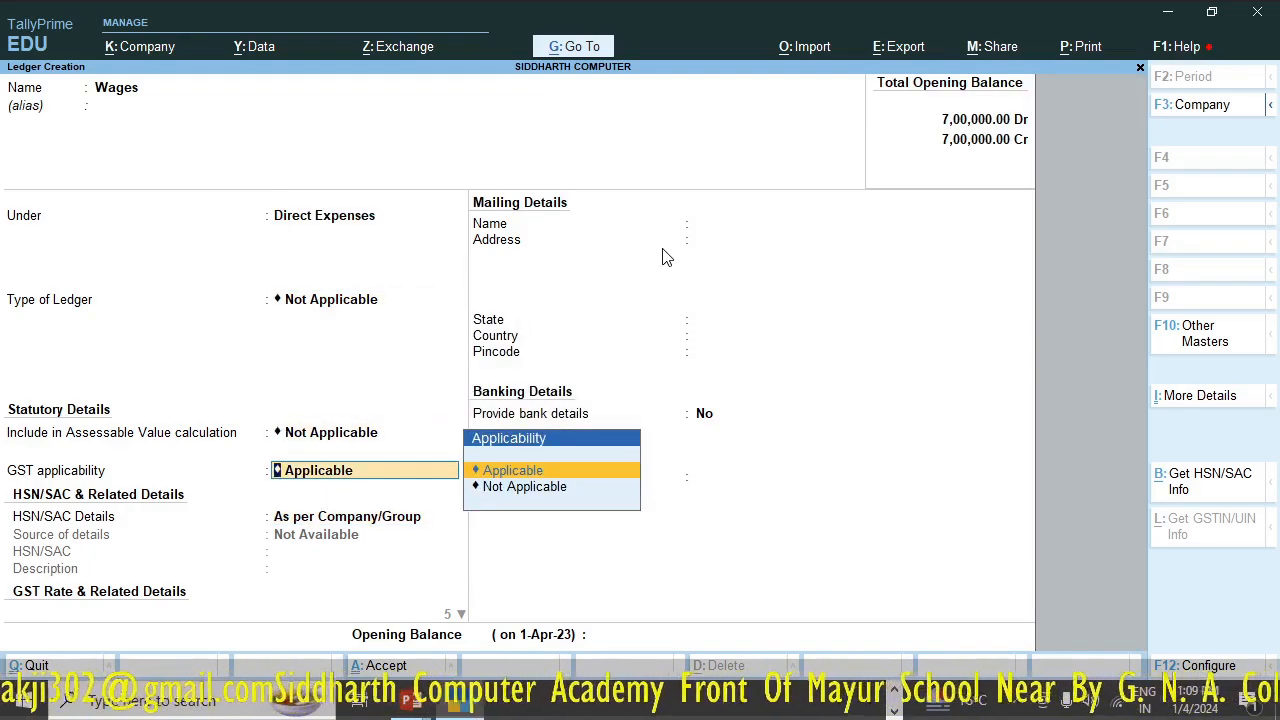
pyautogui.press('Down')
pyautogui.press('Return')
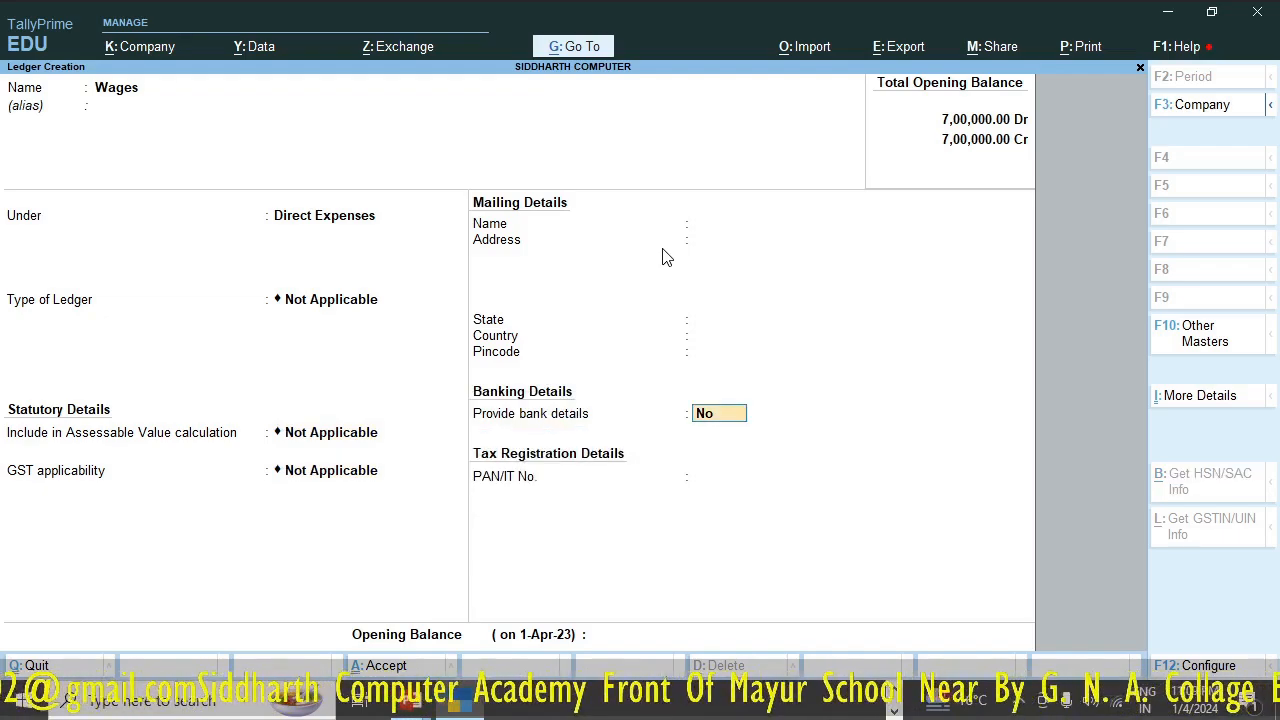
pyautogui.press('Return')
pyautogui.press('Return')
pyautogui.press('Return')
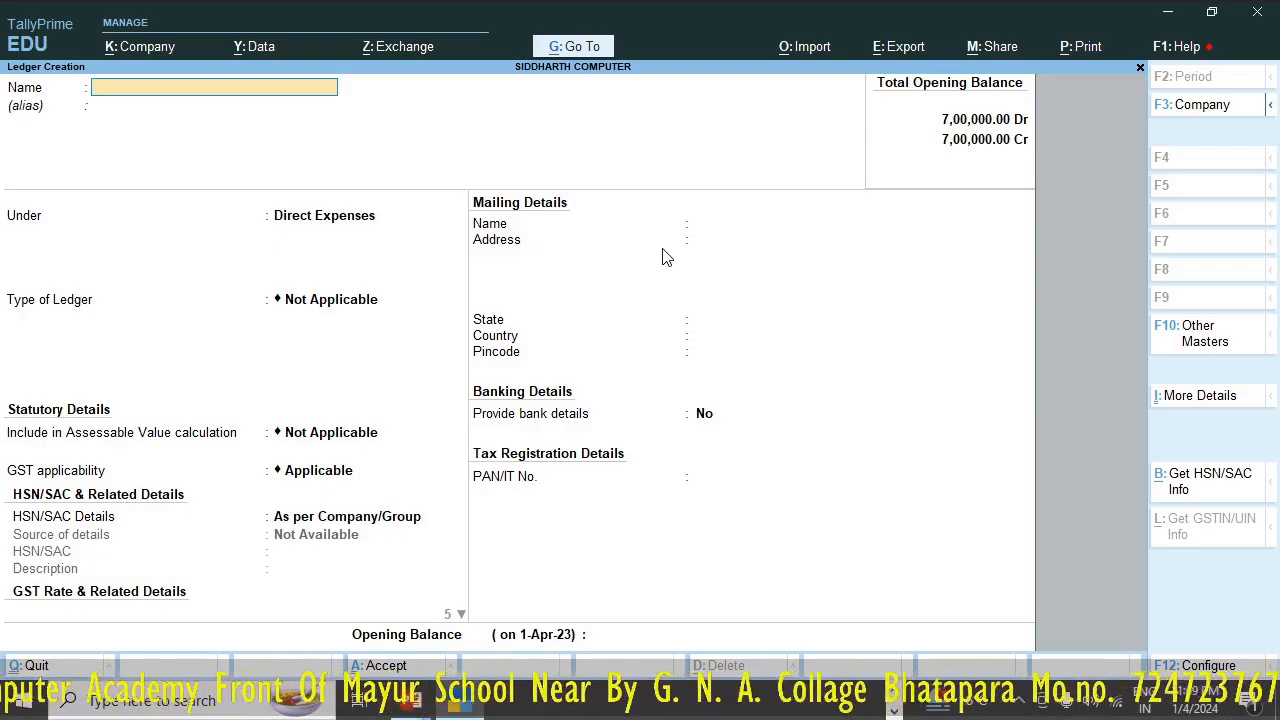
# - Start a new ledger named Shop Rent and place it under the Indirect Expenses group
pyautogui.write('Ren')
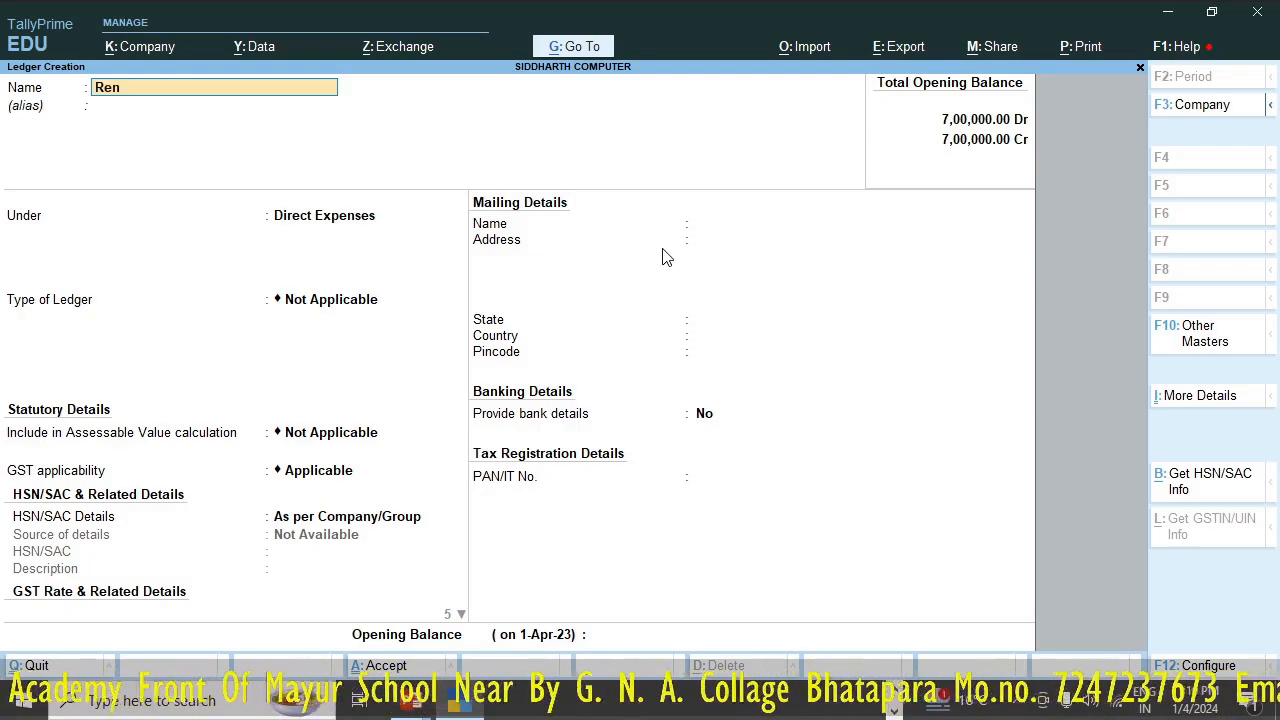
pyautogui.press('BackSpace')
pyautogui.press('BackSpace')
pyautogui.press('BackSpace')
pyautogui.write('Sh')
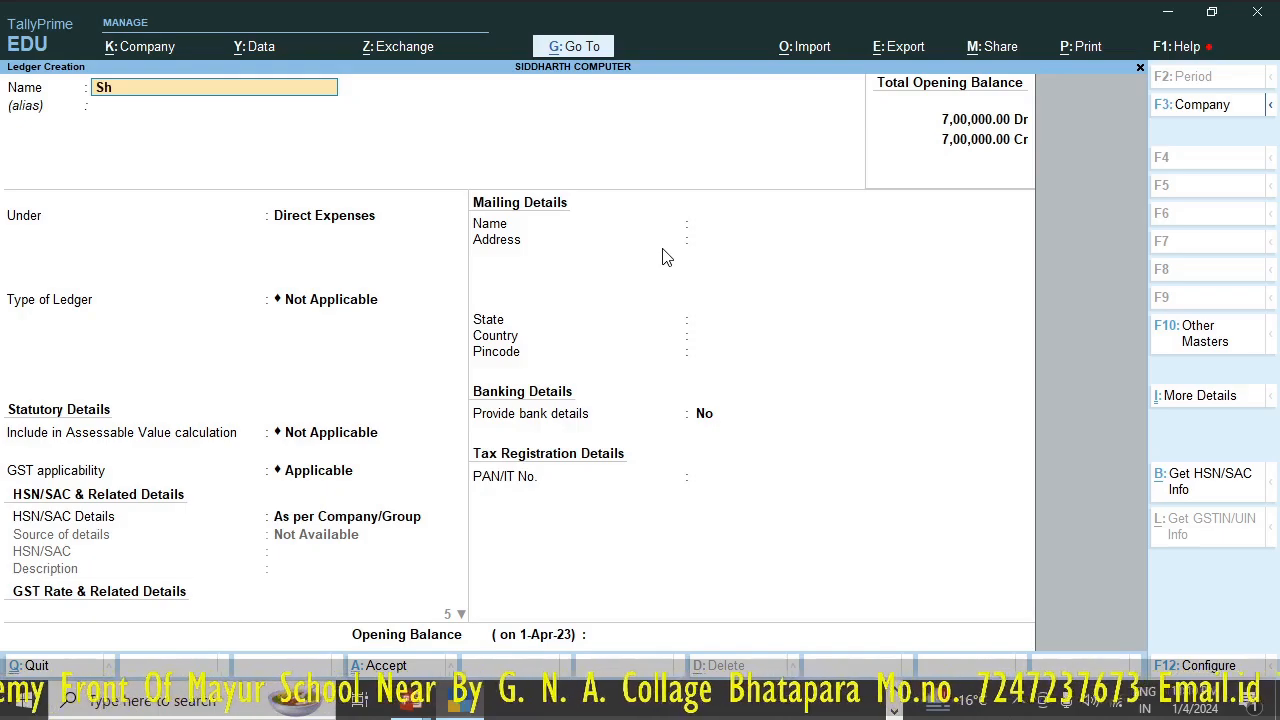
pyautogui.write('op Rent')
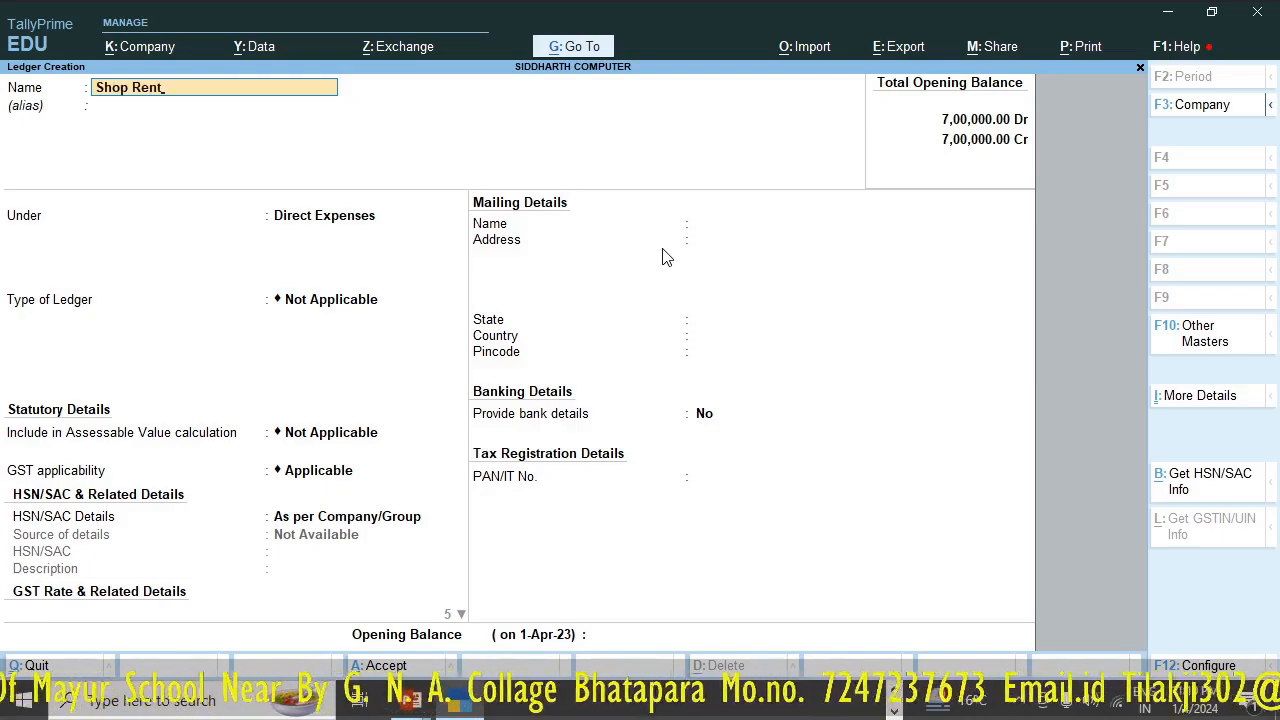
pyautogui.press('Return')
pyautogui.press('Return')
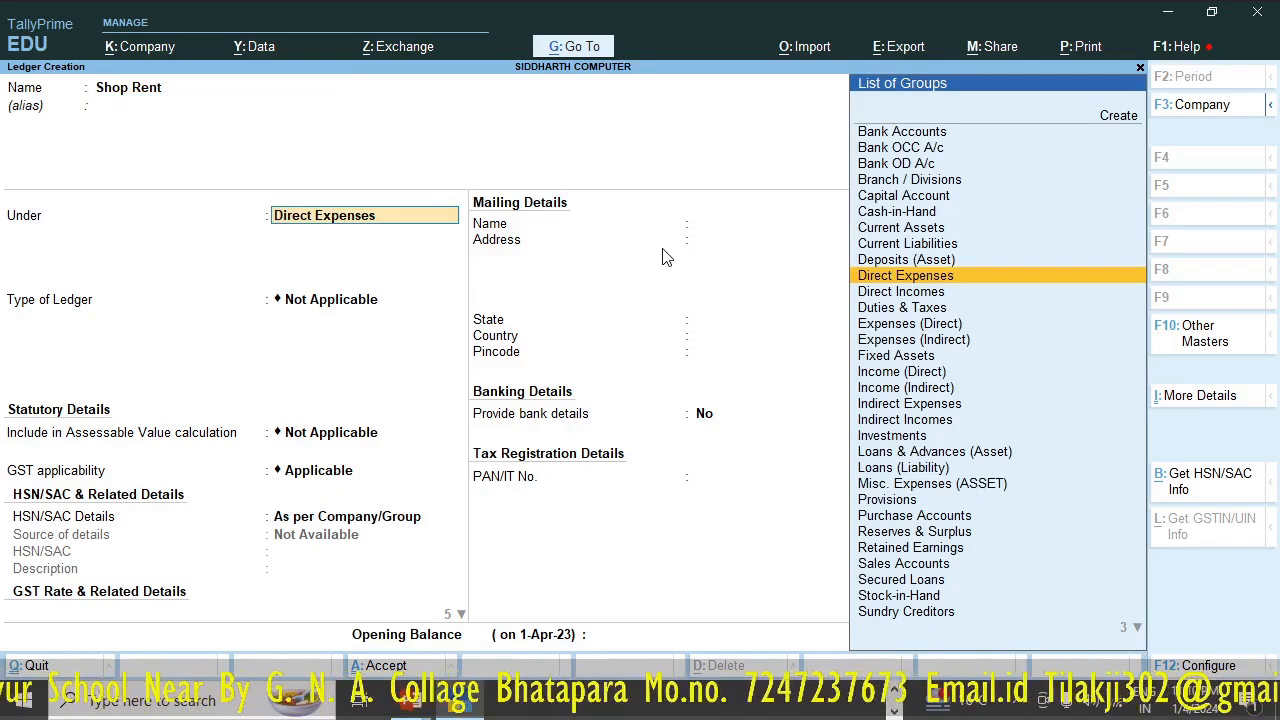
pyautogui.write('In')
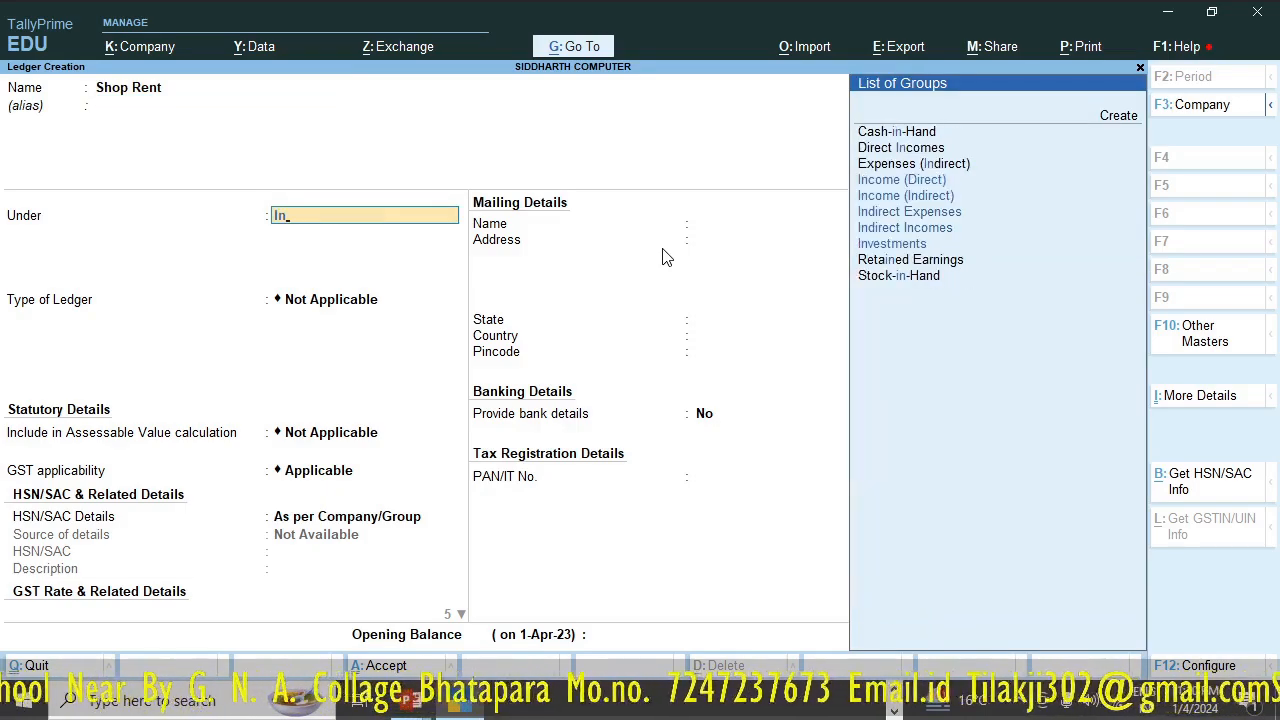
pyautogui.press('Up')
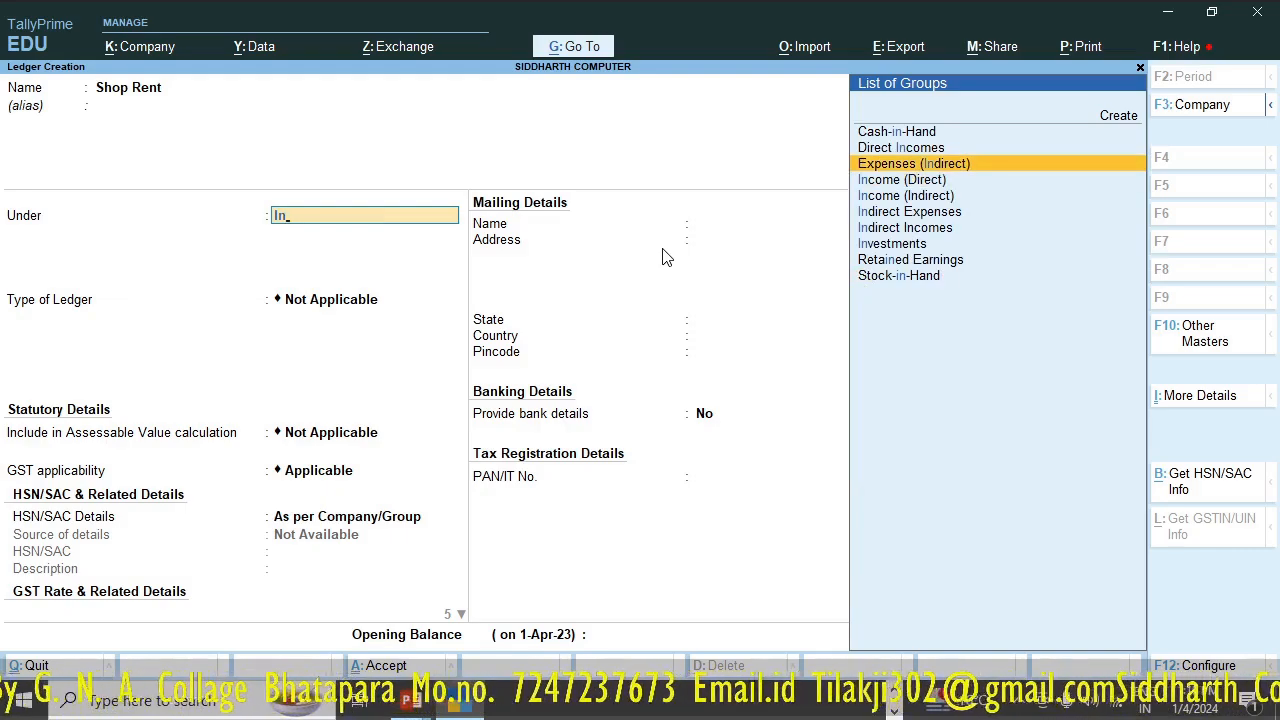
pyautogui.press('Return')
pyautogui.press('Return')
pyautogui.press('Return')
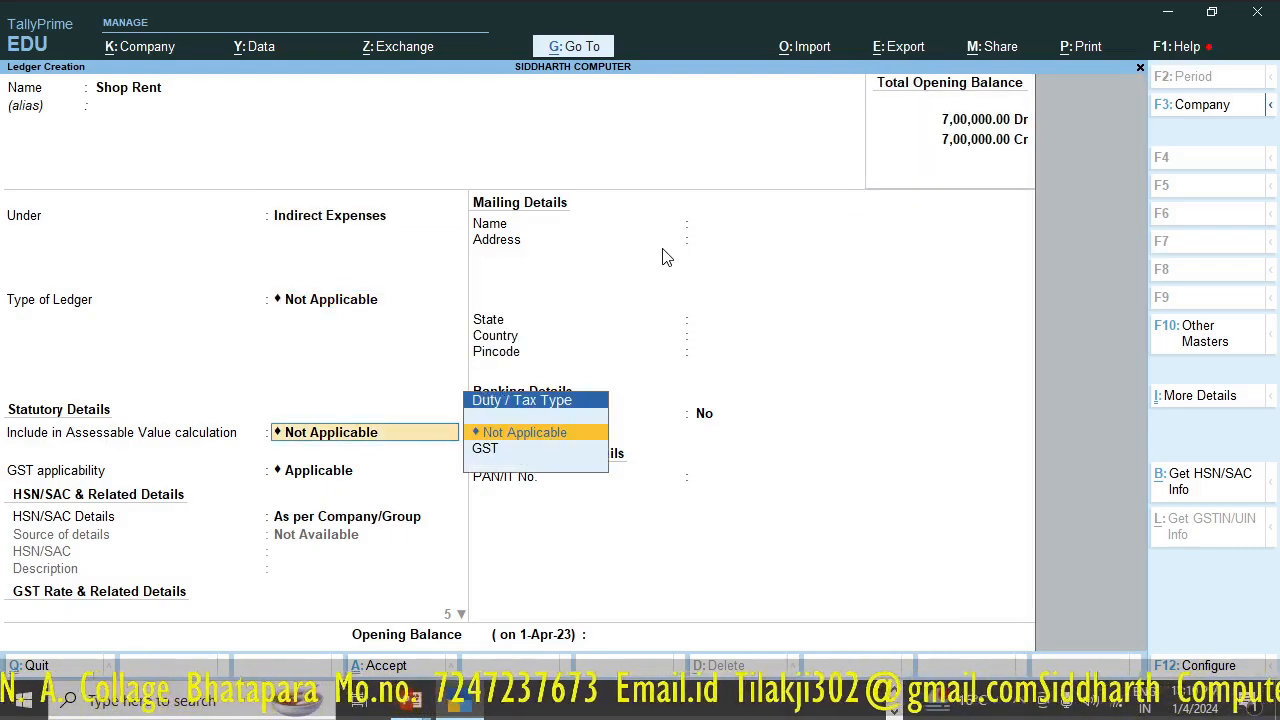
# - Set GST applicability to Not Applicable for the Shop Rent ledger and save it without bank details or an opening balance
pyautogui.press('Return')
pyautogui.press('Down')
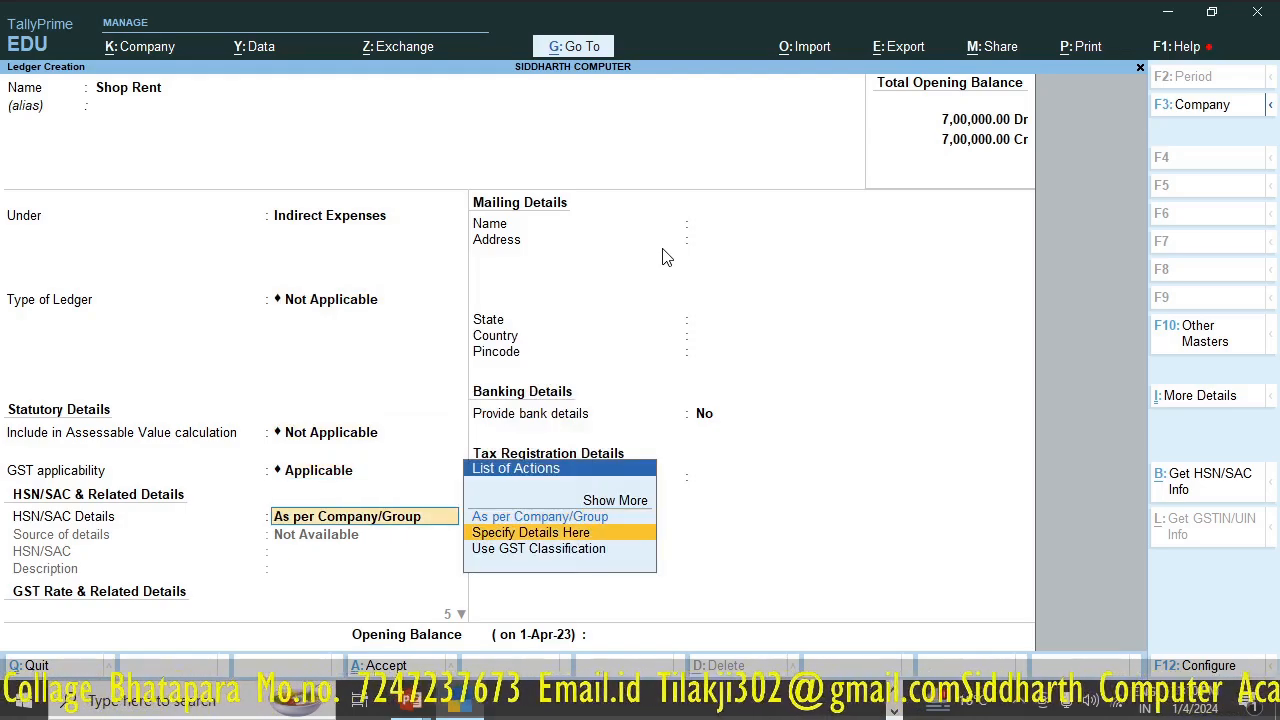
pyautogui.press('Up')
pyautogui.press('BackSpace')
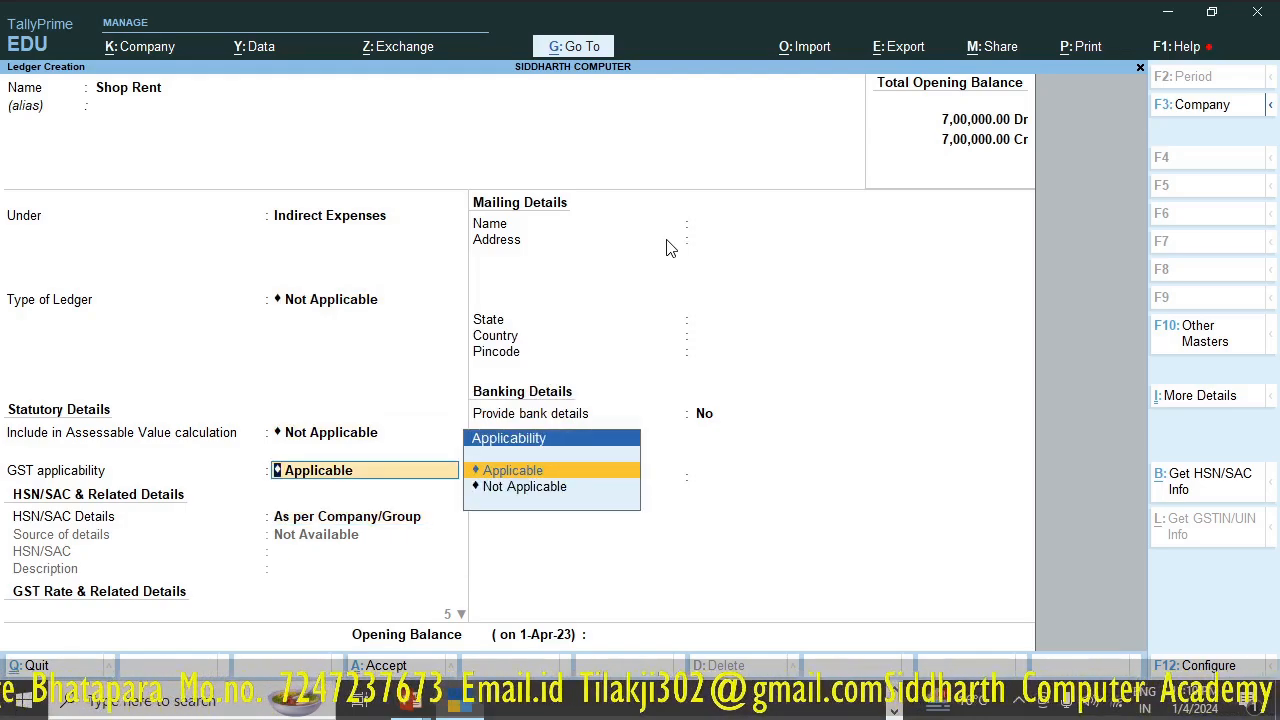
pyautogui.press('Down')
pyautogui.press('Return')
pyautogui.press('Return')
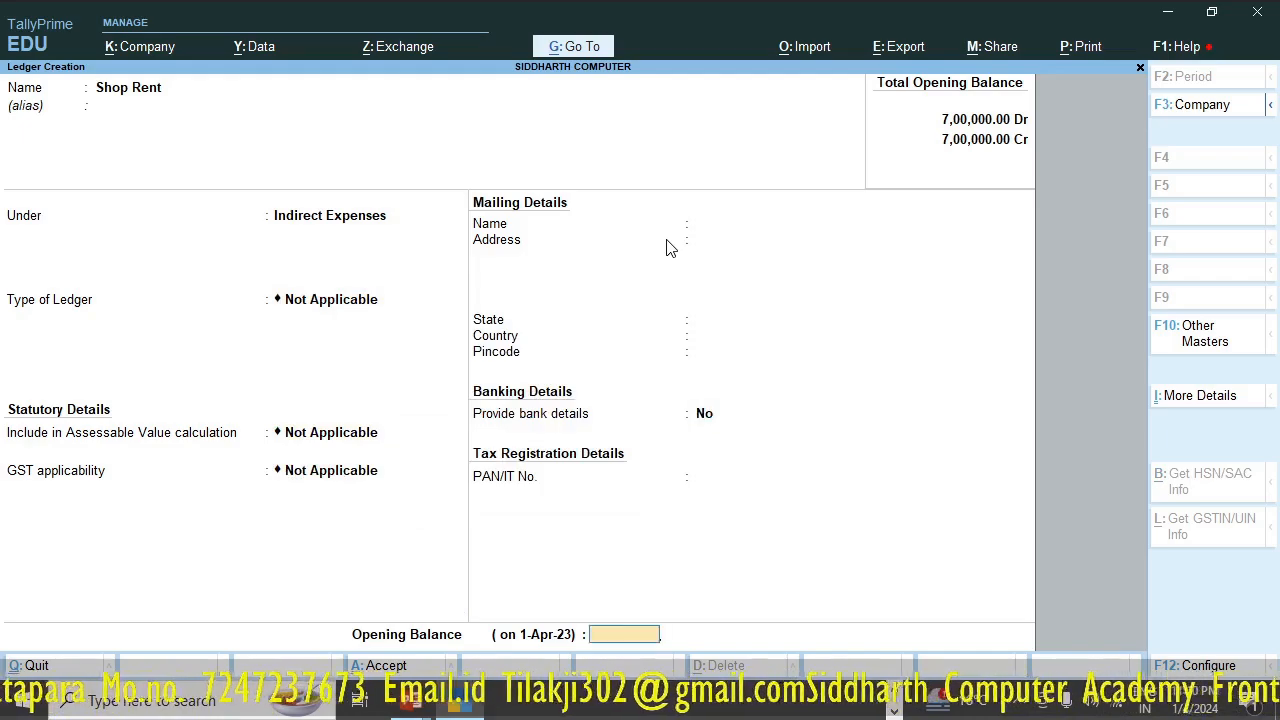
pyautogui.press('Return')
pyautogui.press('Return')
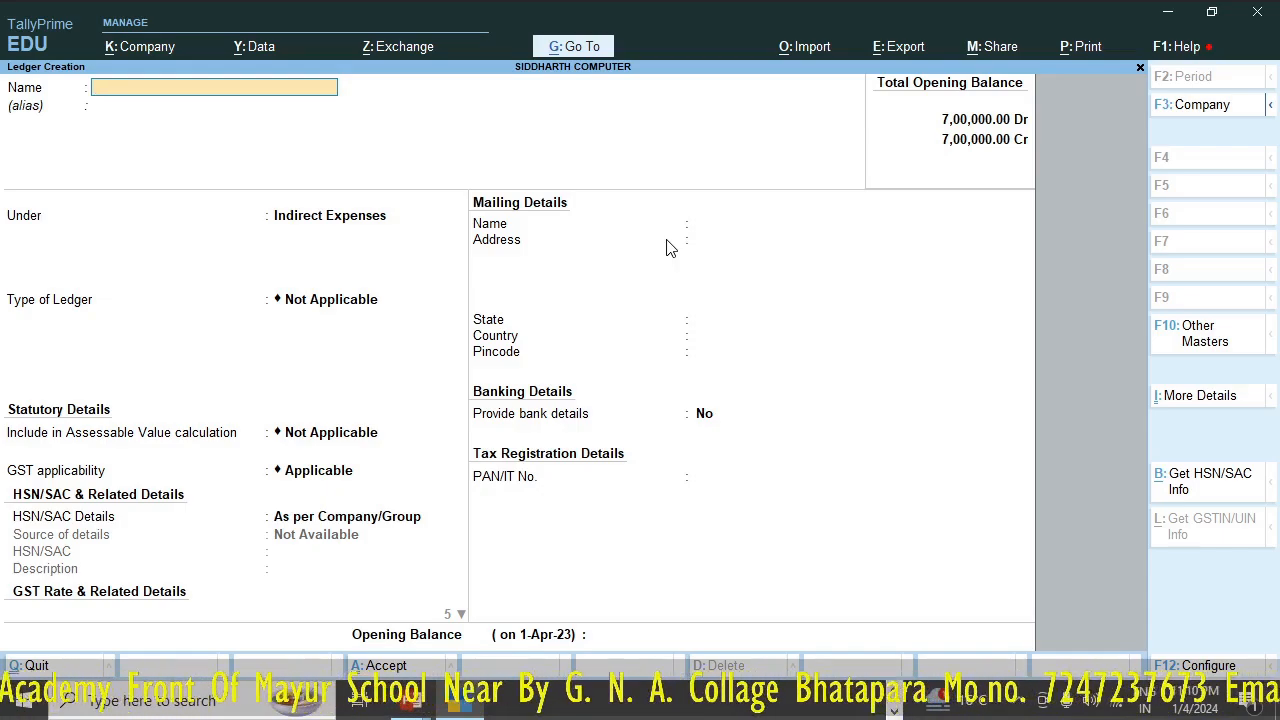
# - Start a new ledger named Hamali Exp. and place it under the Direct Expenses group
pyautogui.write('H')
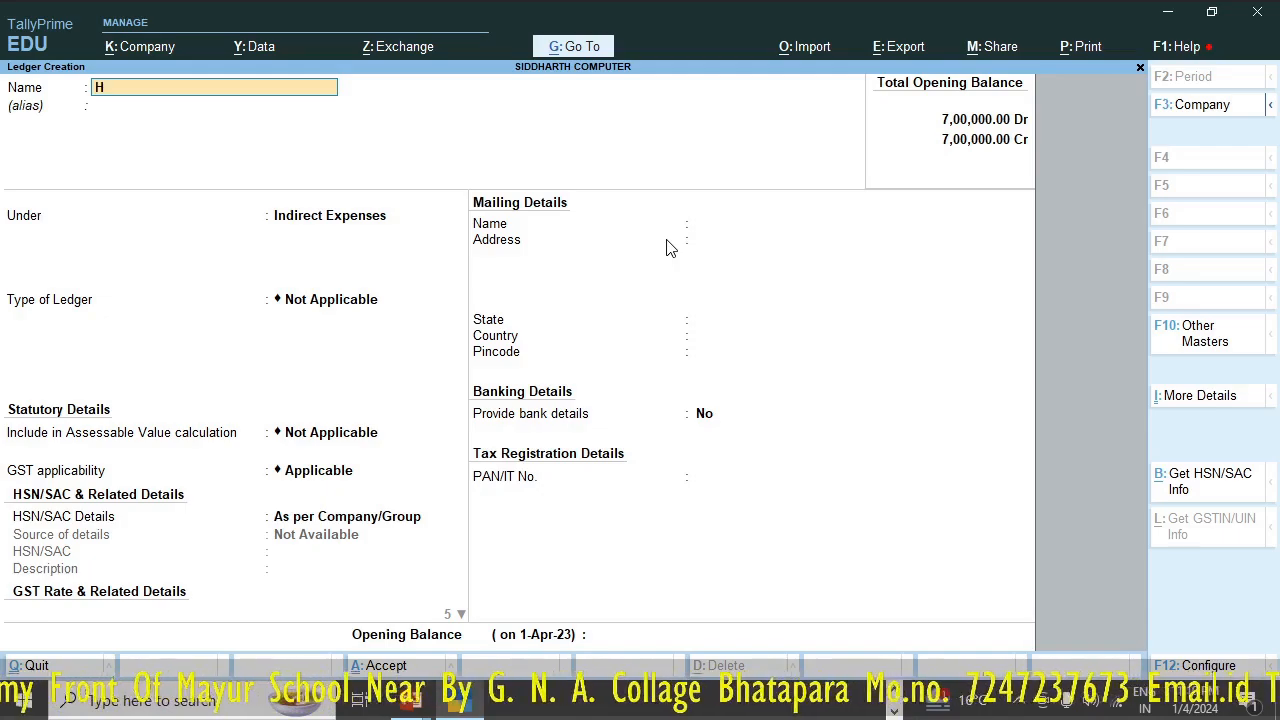
pyautogui.write('amali Exp.')
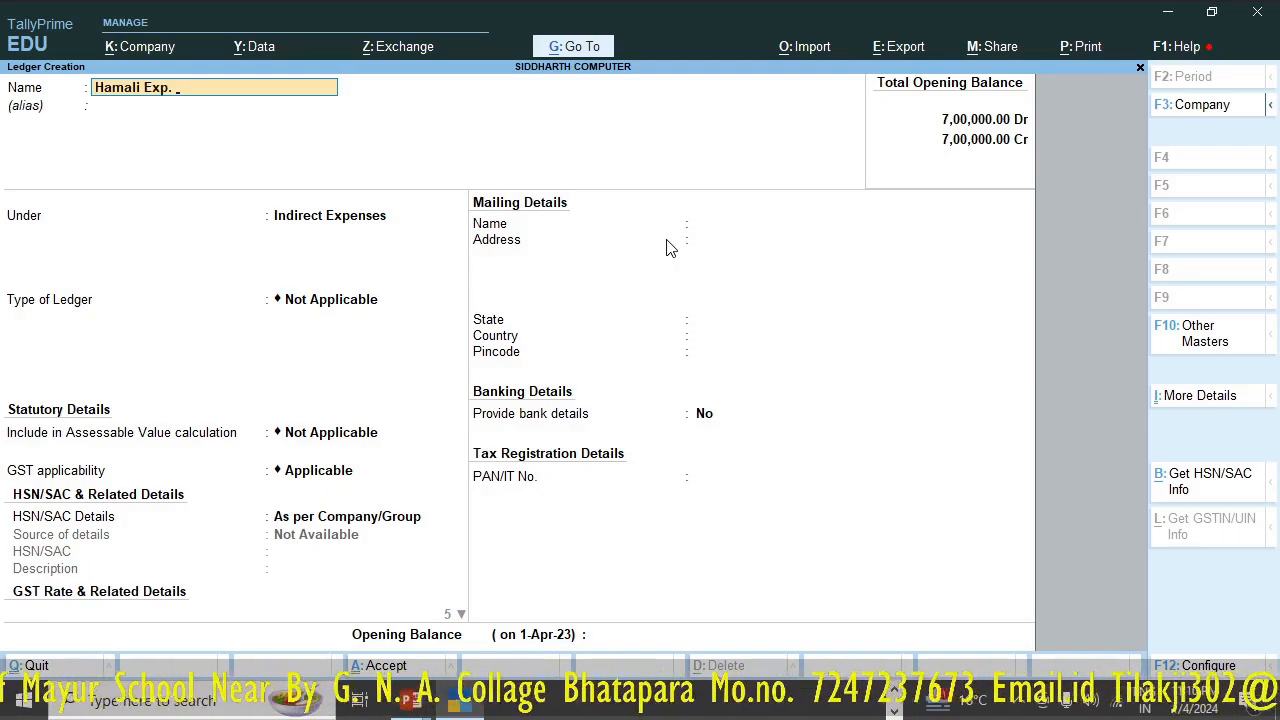
pyautogui.press('Return')
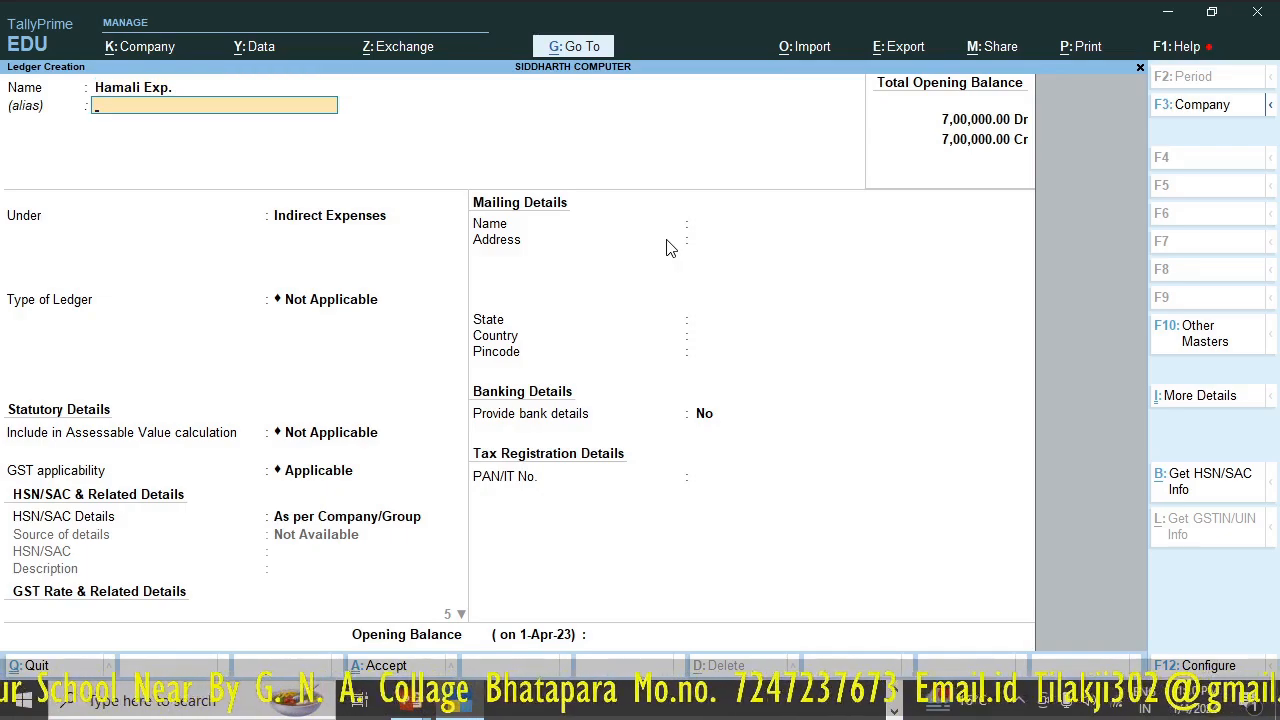
pyautogui.press('Return')
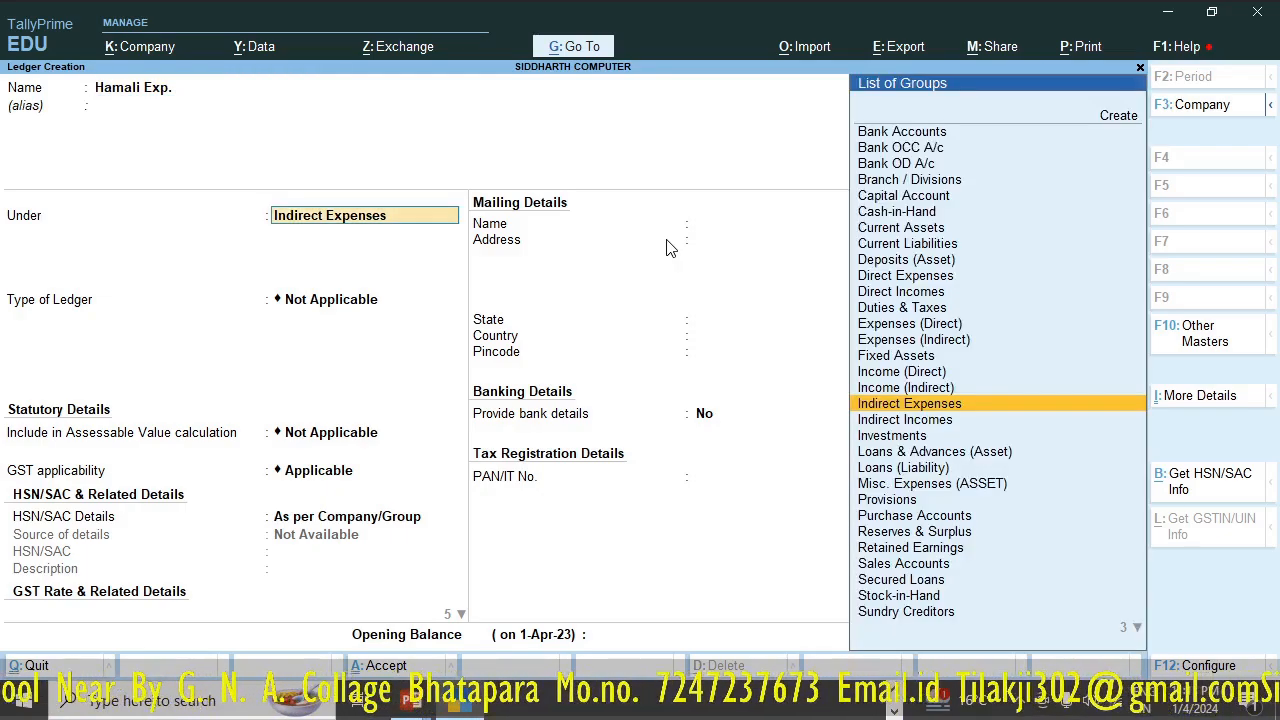
pyautogui.write('Di')
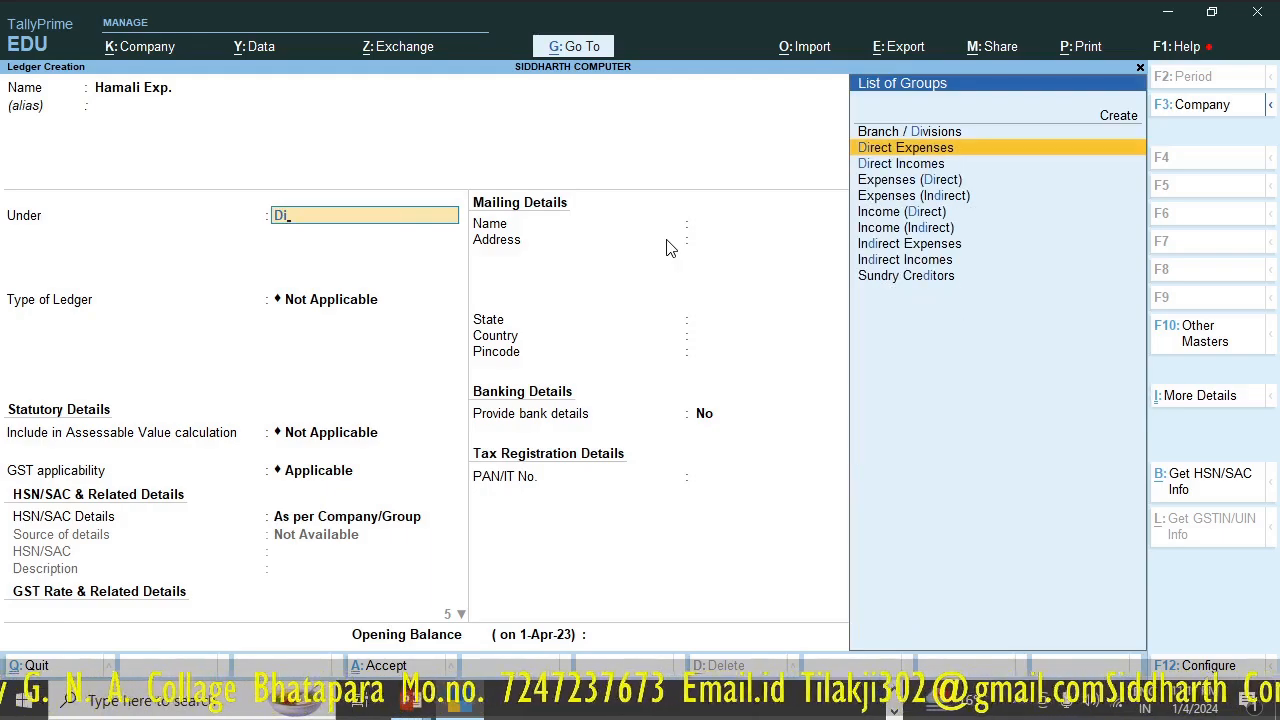
pyautogui.press('Return')
pyautogui.press('Return')
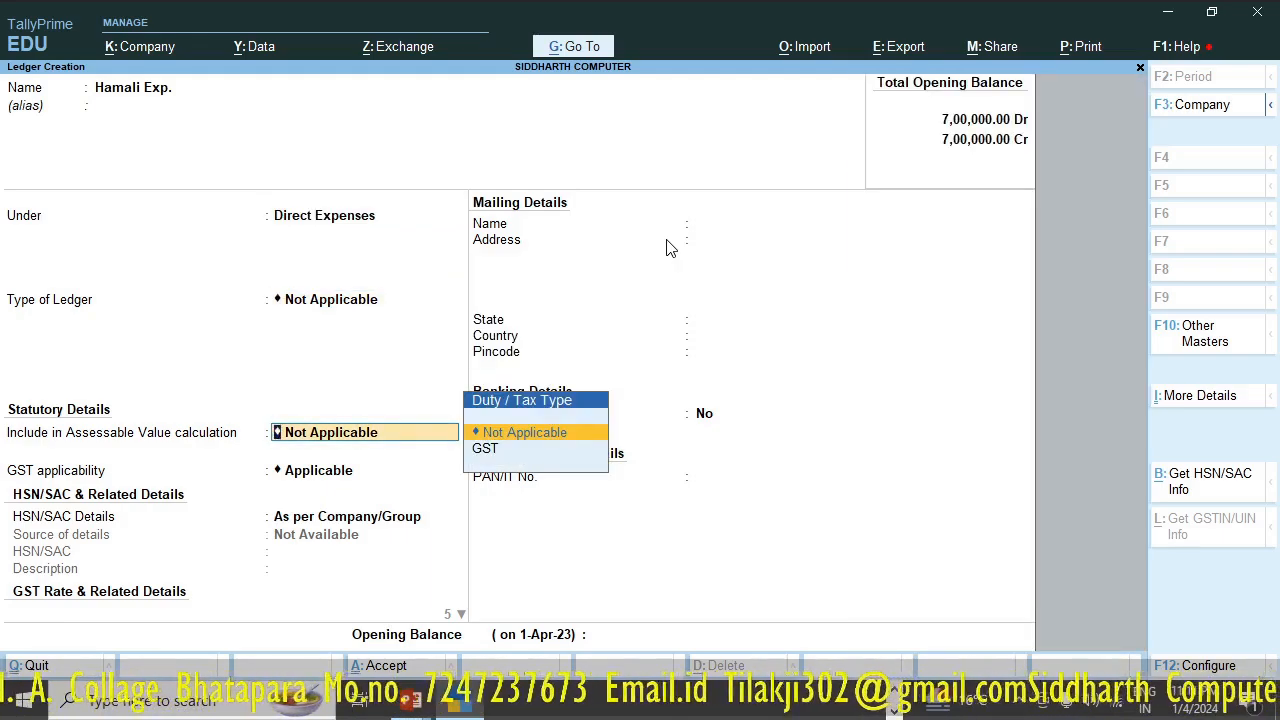
# - Set GST applicability to Not Applicable for the Hamali Exp. ledger and save it without bank details or an opening balance
pyautogui.press('Return')
pyautogui.press('BackSpace')
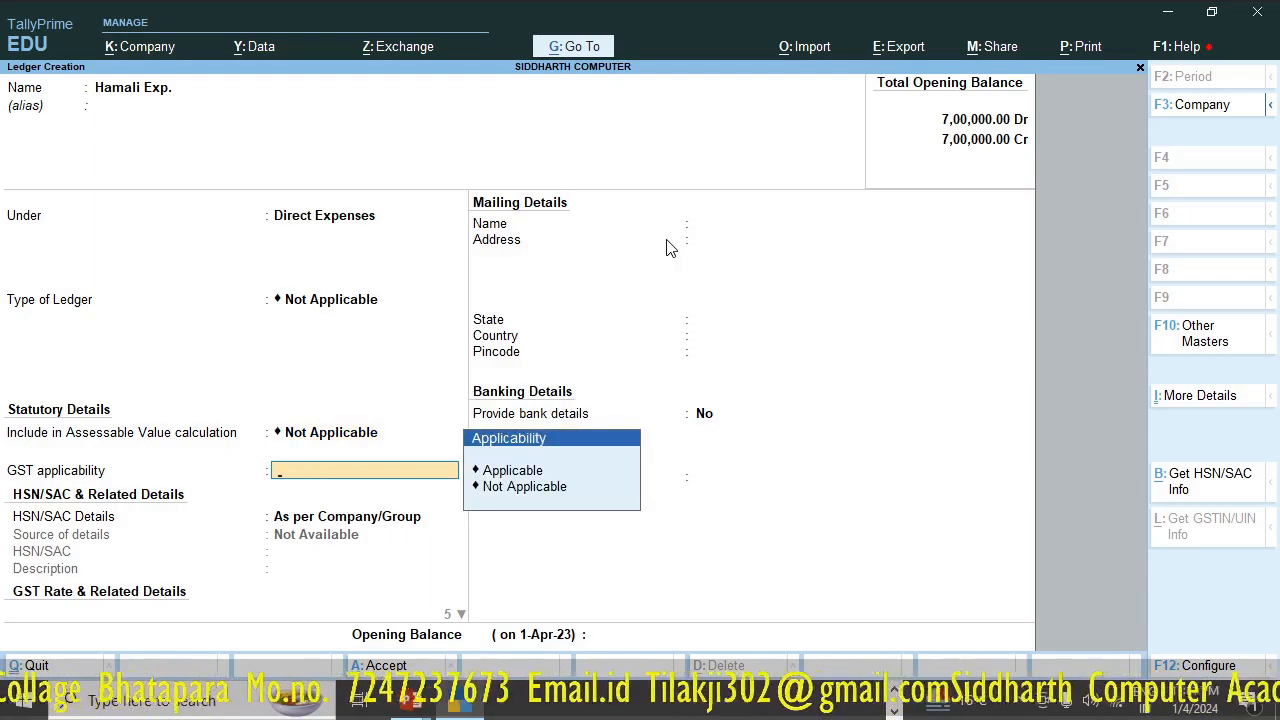
pyautogui.press('Down')
pyautogui.press('Down')
pyautogui.press('Return')
pyautogui.press('Return')
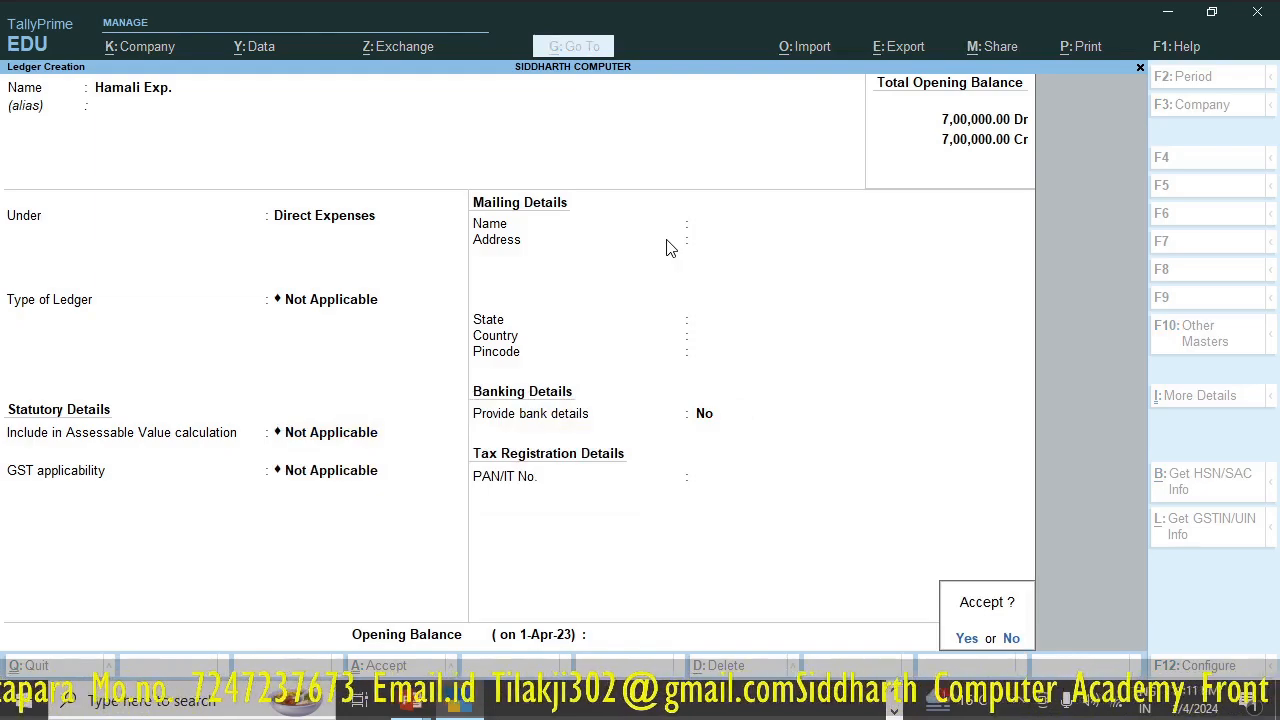
pyautogui.press('Return')
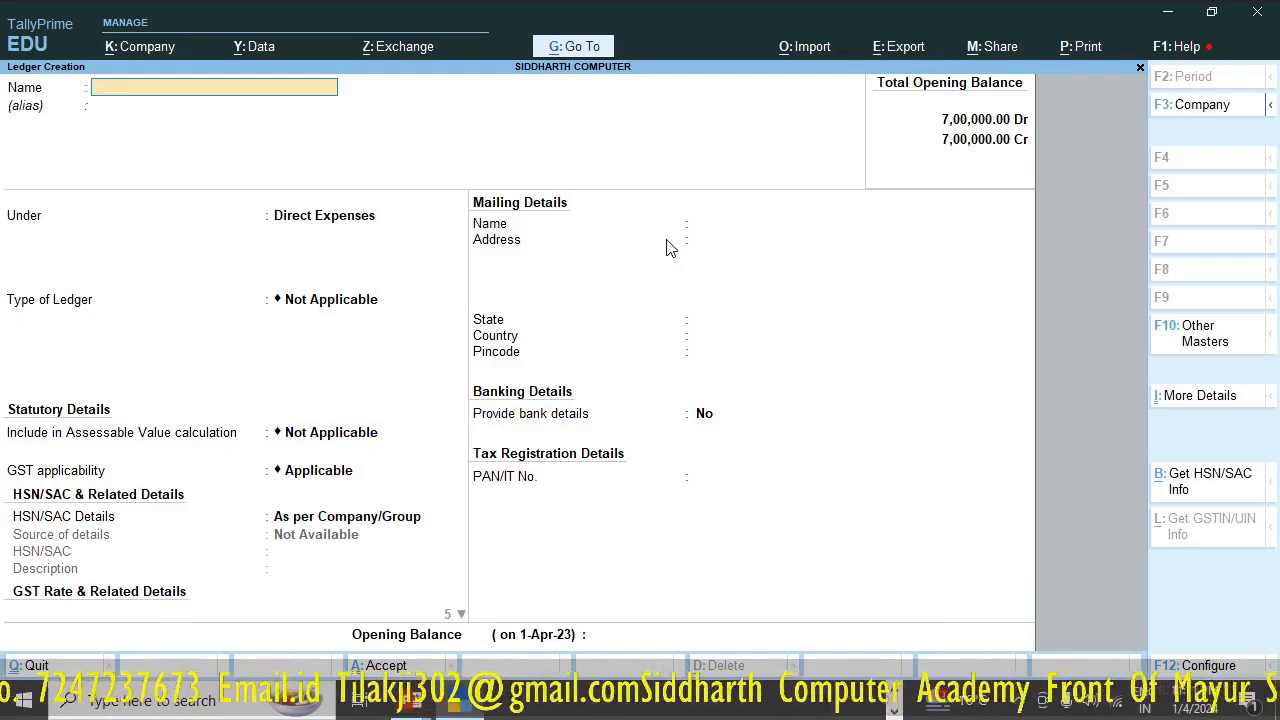
# - Leave ledger creation and start a new Payment voucher
pyautogui.press('Escape')
pyautogui.press('Escape')
pyautogui.press('Escape')
pyautogui.press('Escape')
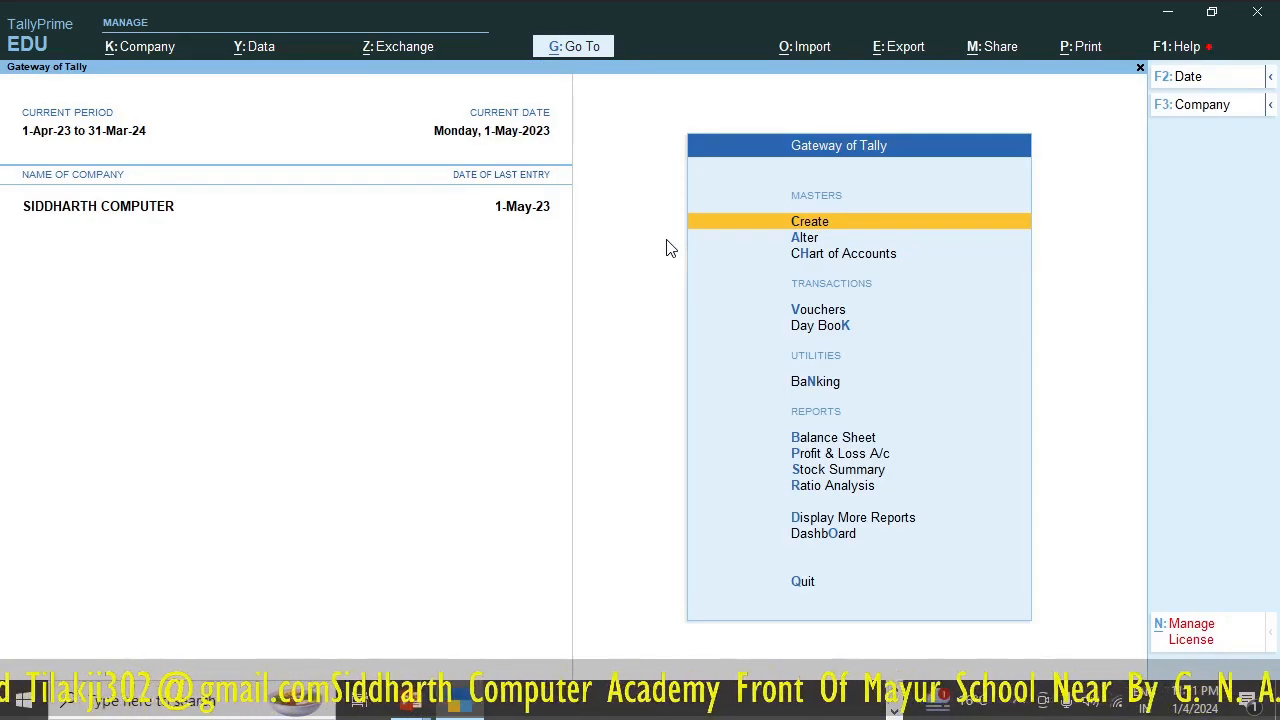
pyautogui.press('Down')
pyautogui.press('Down')
pyautogui.press('Down')
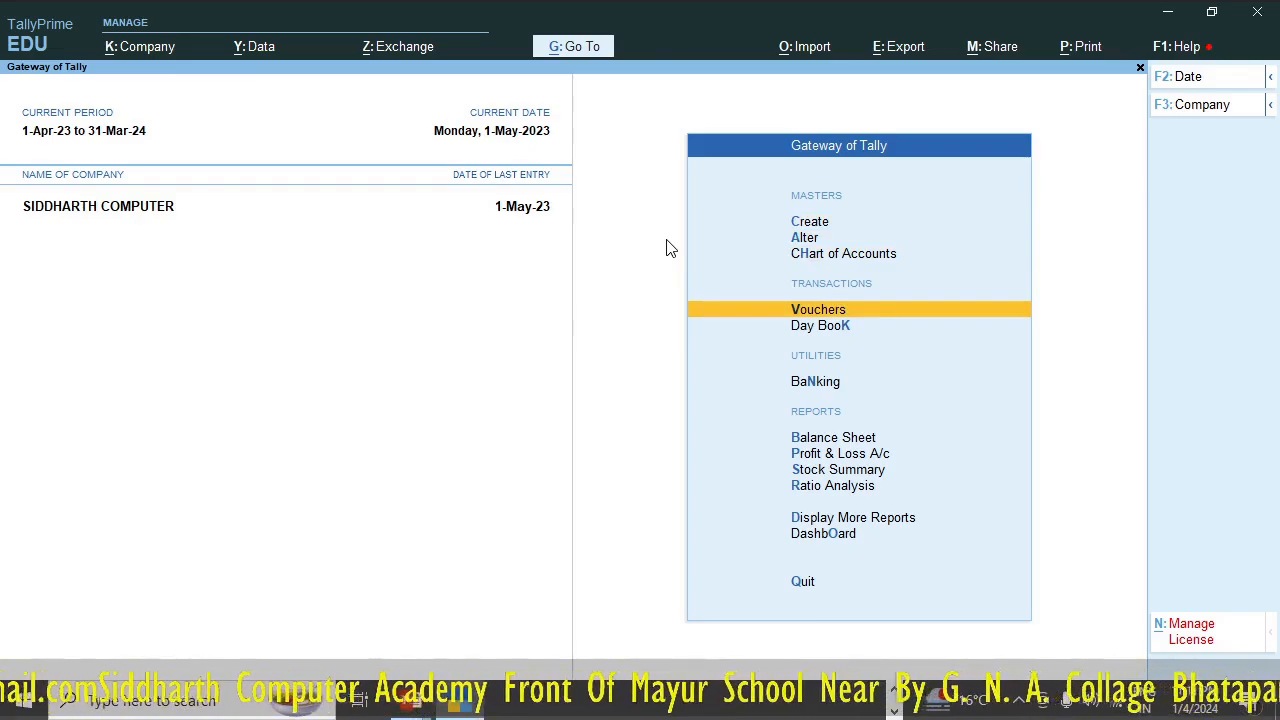
pyautogui.press('Return')
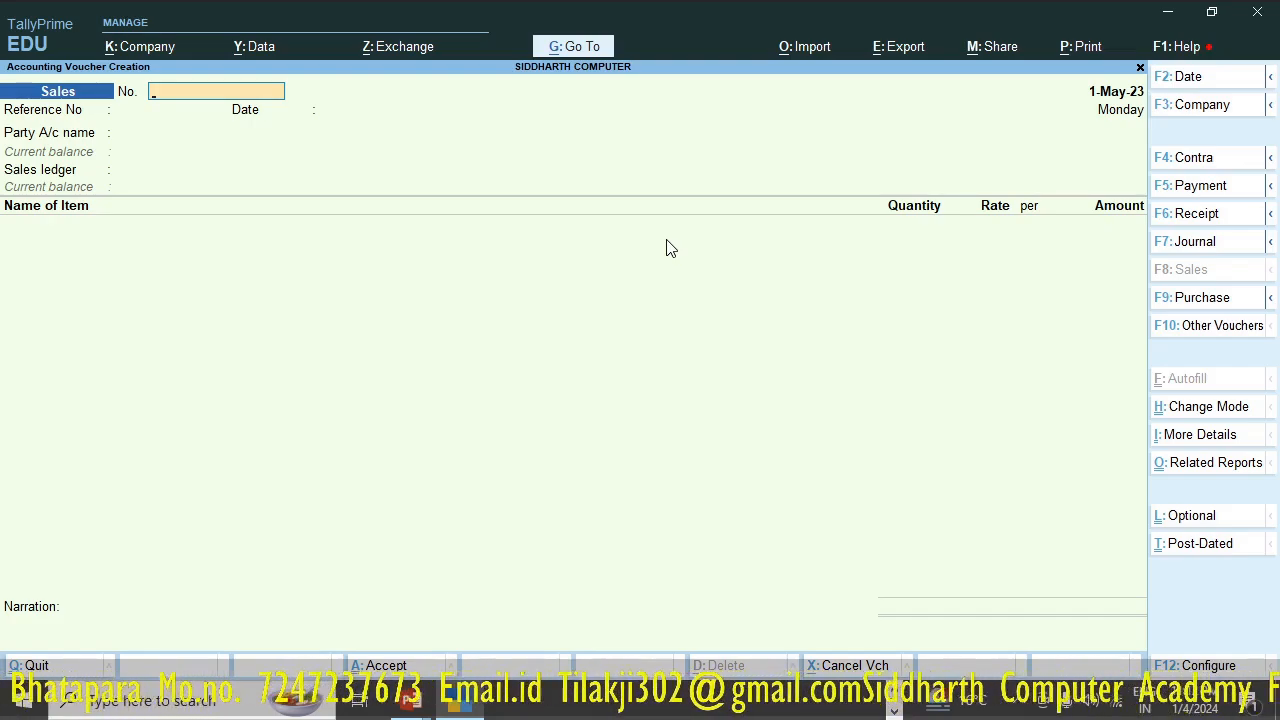
pyautogui.press('F5')
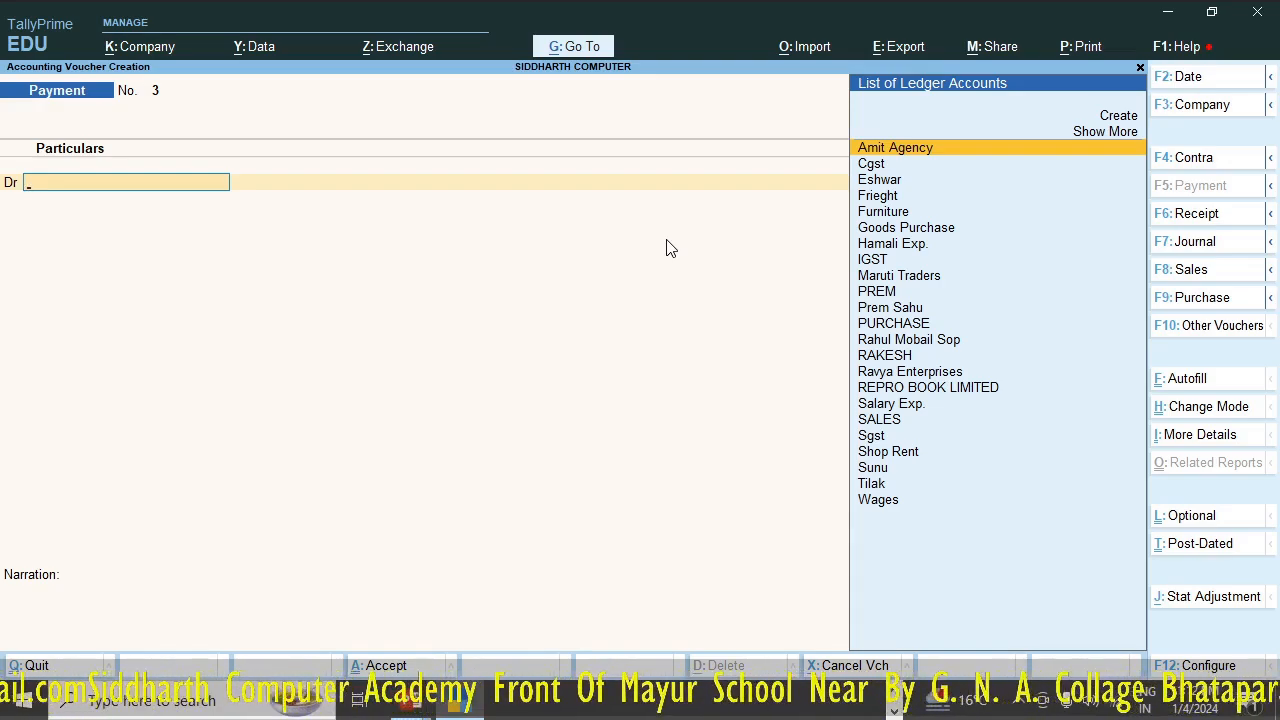
# - Debit Salary Exp. with 10,000 in the payment voucher and credit the same amount to Cash
pyautogui.write('Sal')
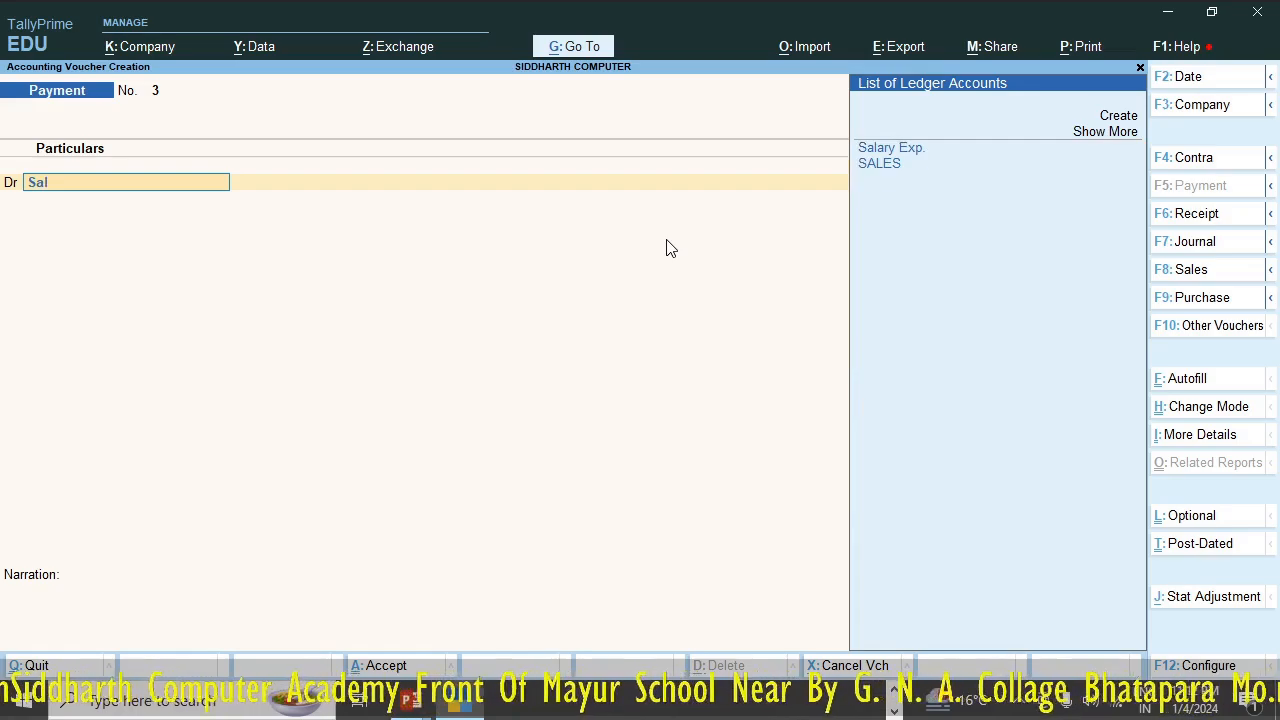
pyautogui.press('Return')
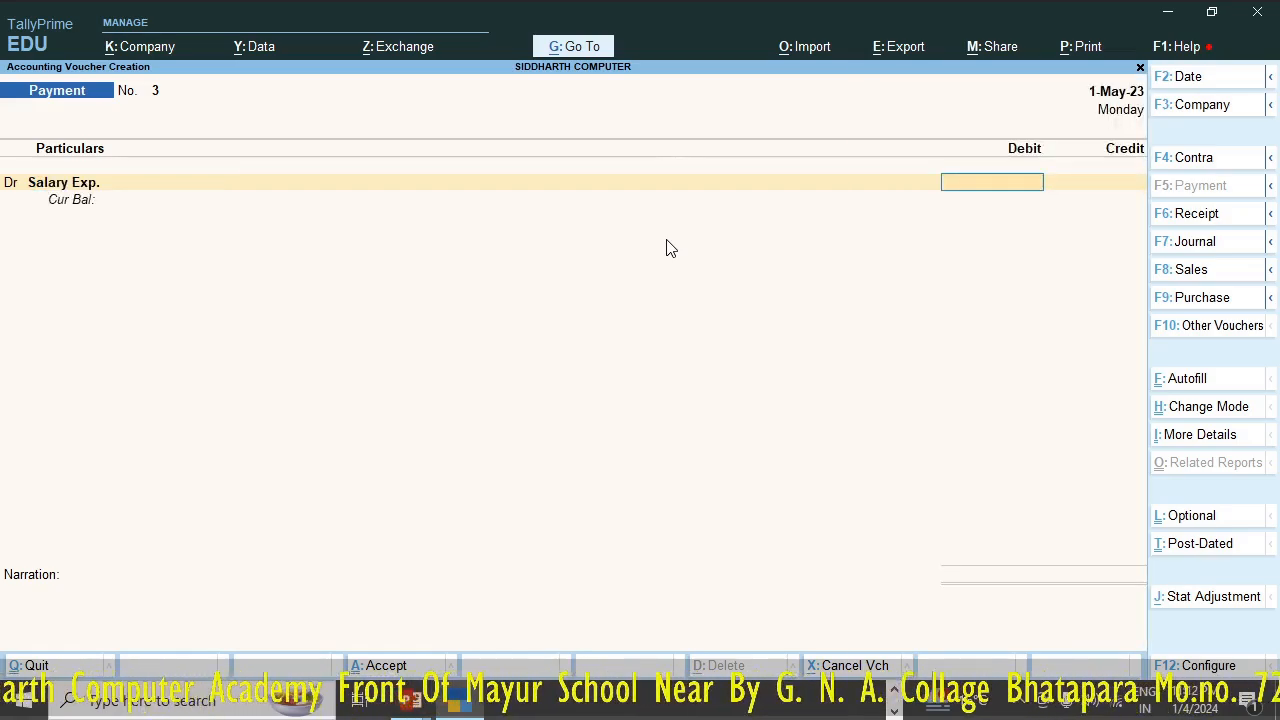
pyautogui.write('10000')
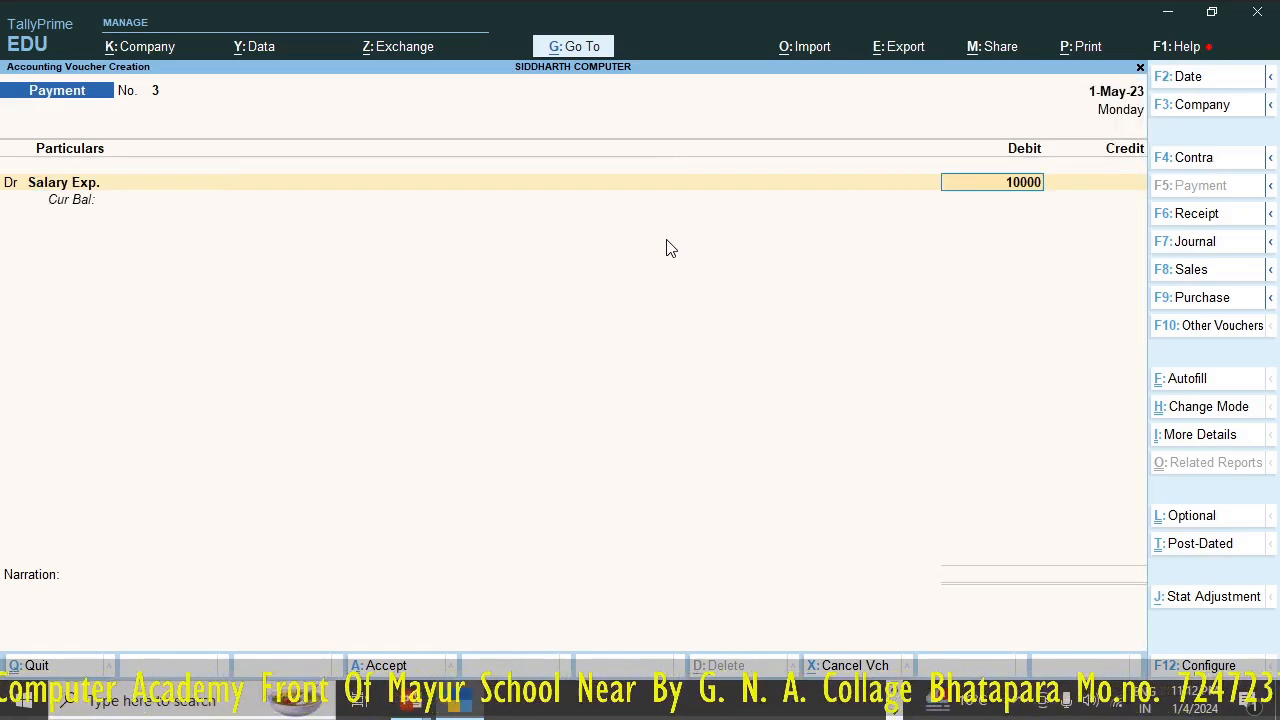
pyautogui.press('Return')
pyautogui.press('Return')
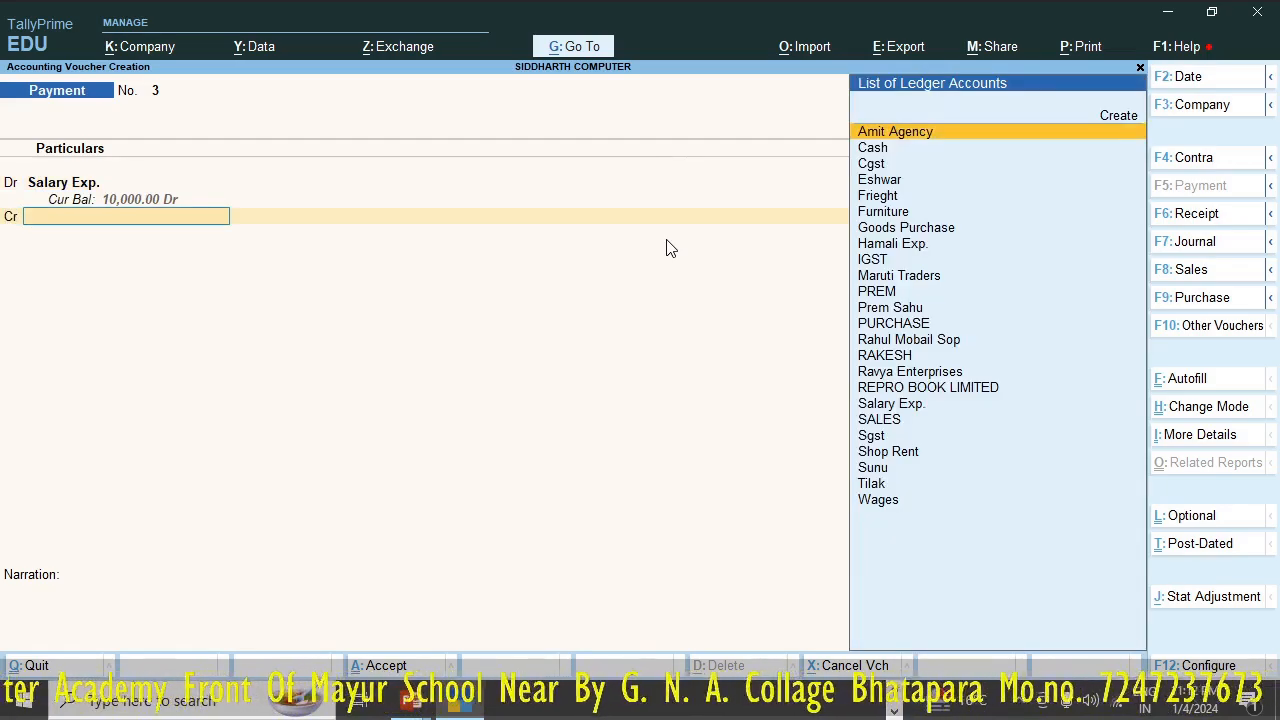
pyautogui.write('Cash')
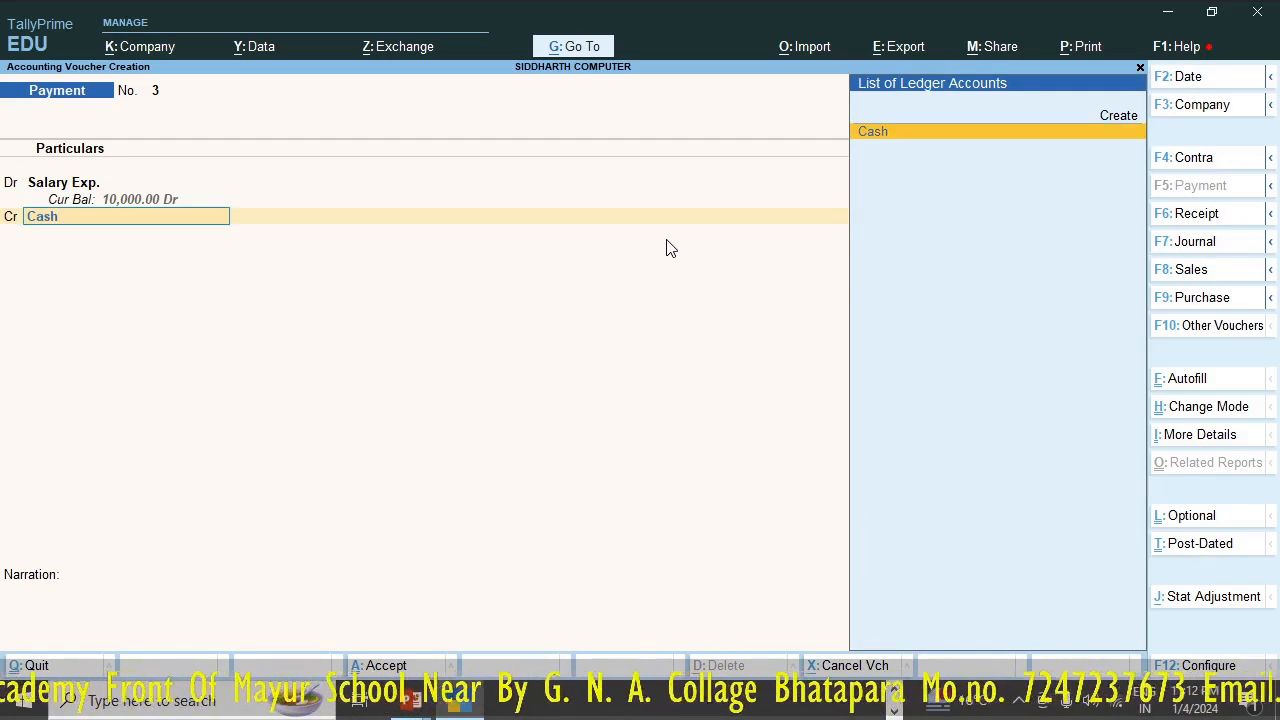
pyautogui.press('Return')
pyautogui.press('Return')
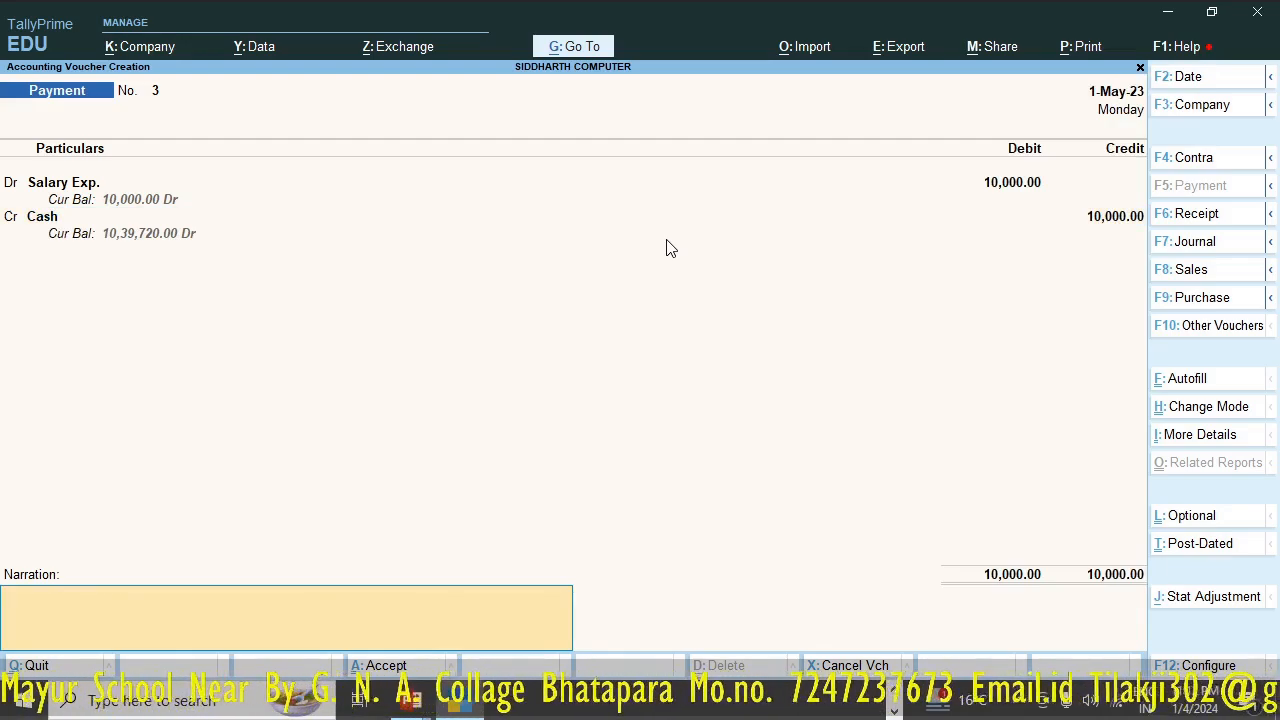
# - Enter the employee's name as the narration of the salary payment and save the voucher
pyautogui.write('ram')
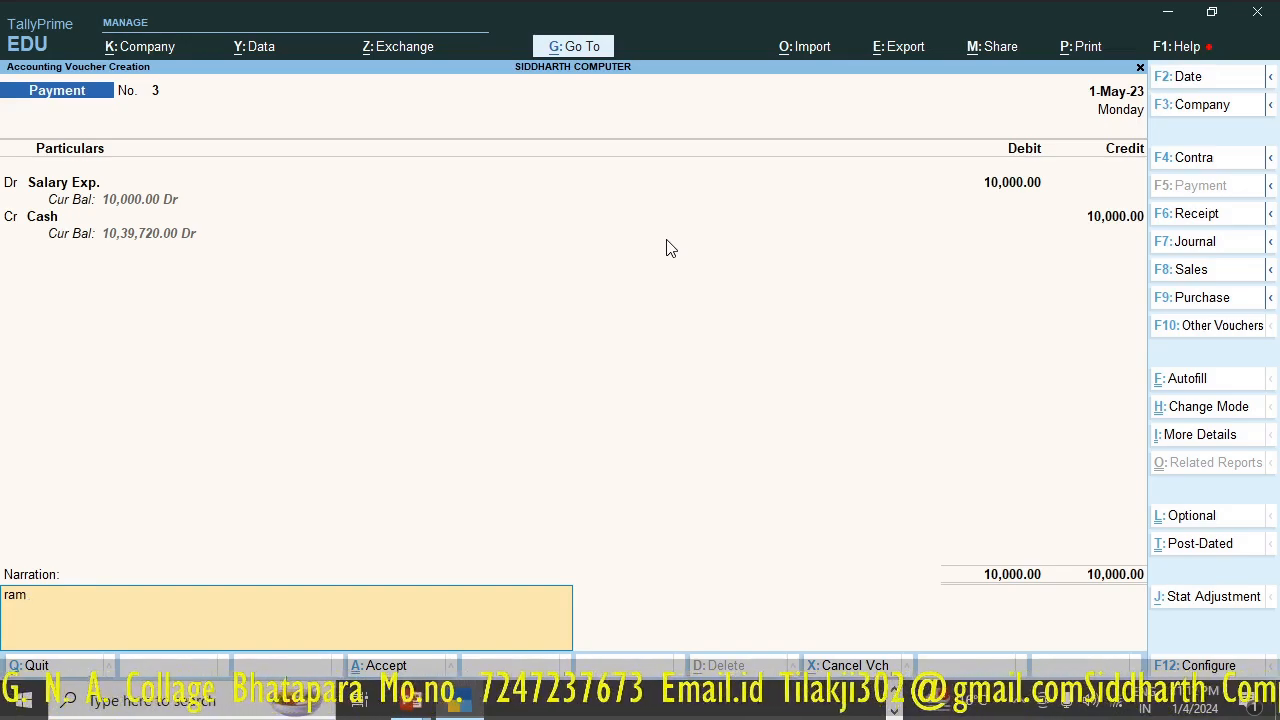
pyautogui.press('ctrl')
pyautogui.hotkey('ctrl', 'a')
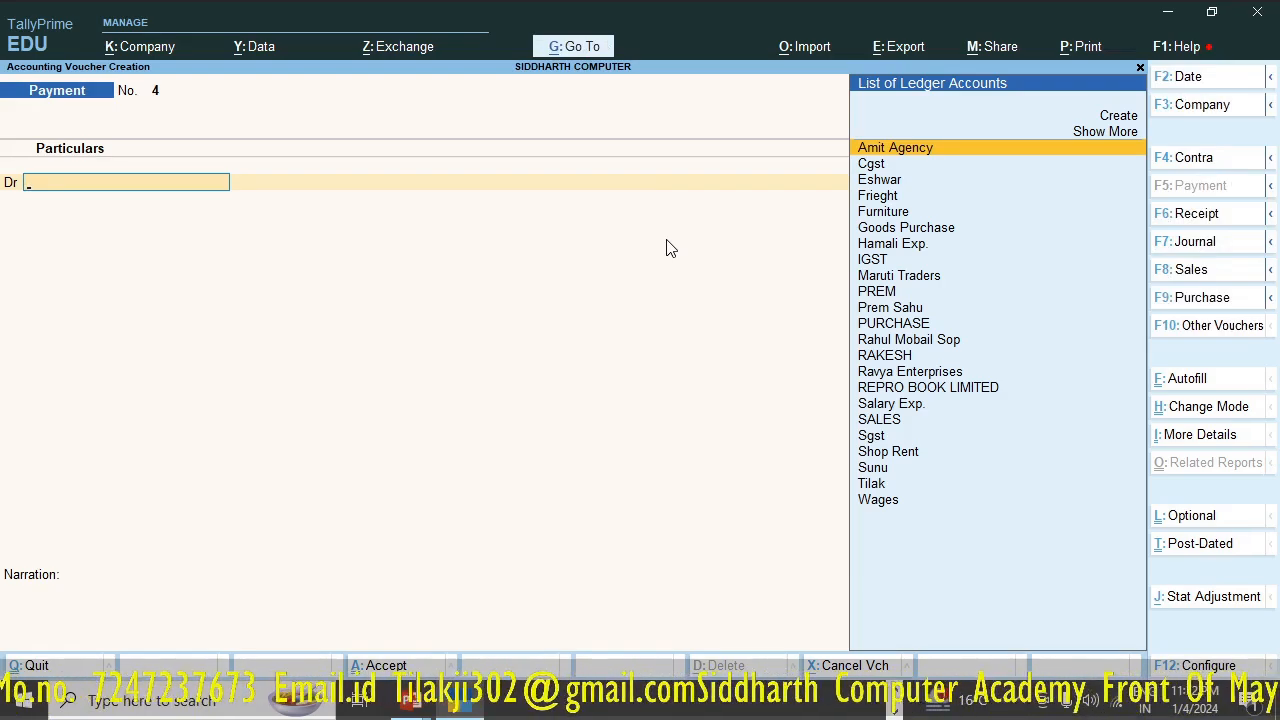
# - Debit Wages with 6,000 in the new payment voucher and credit the amount to Cash
pyautogui.write('Wag')
pyautogui.press('Return')
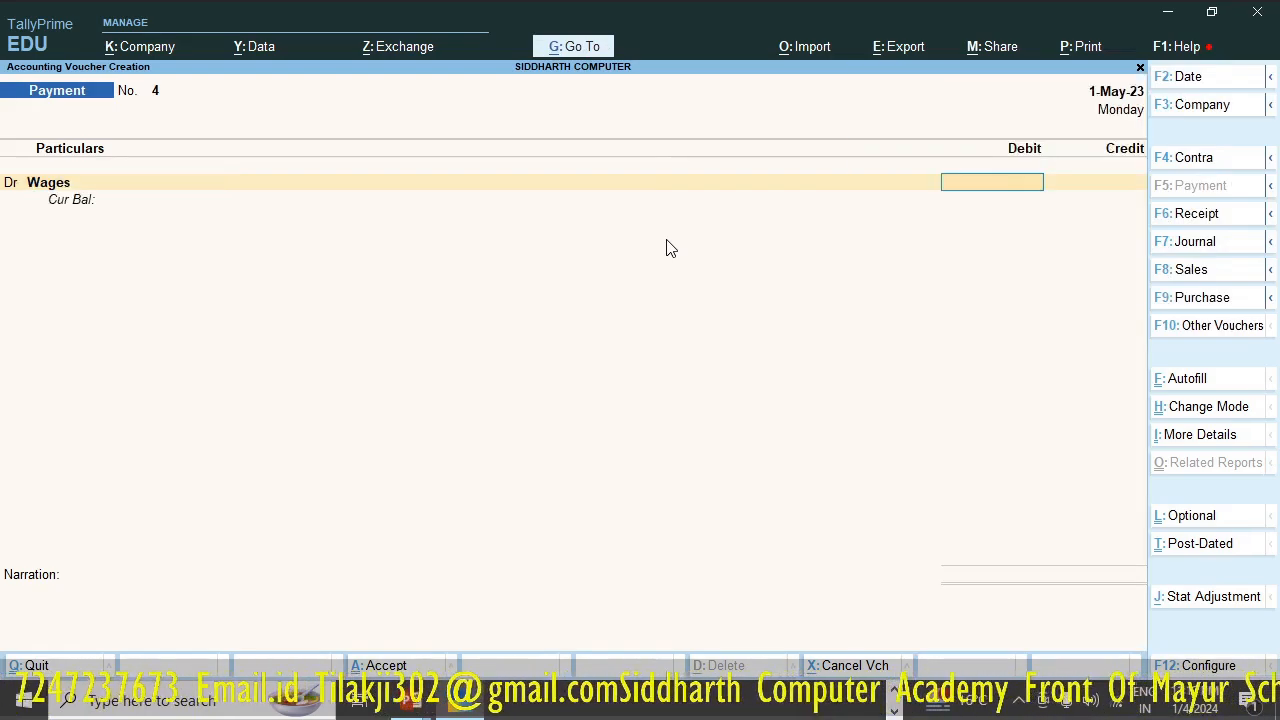
pyautogui.write('6000')
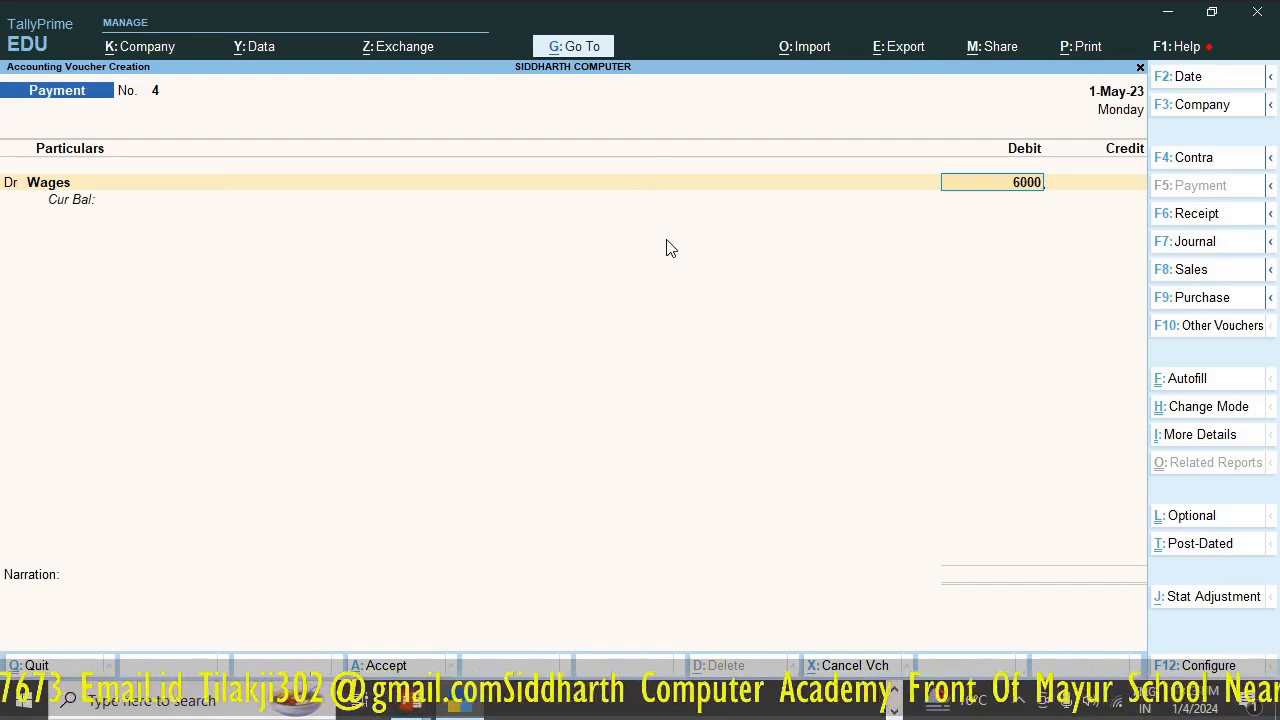
pyautogui.press('Return')
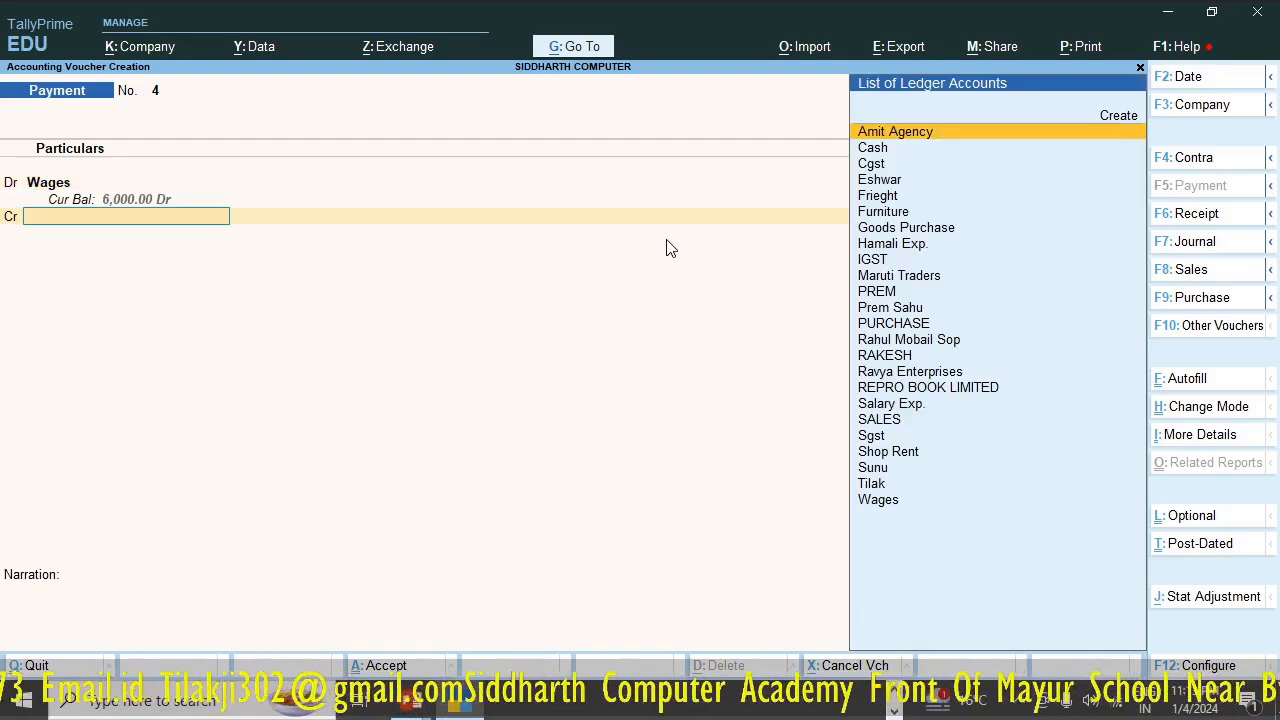
pyautogui.write('Cas')
pyautogui.press('Return')
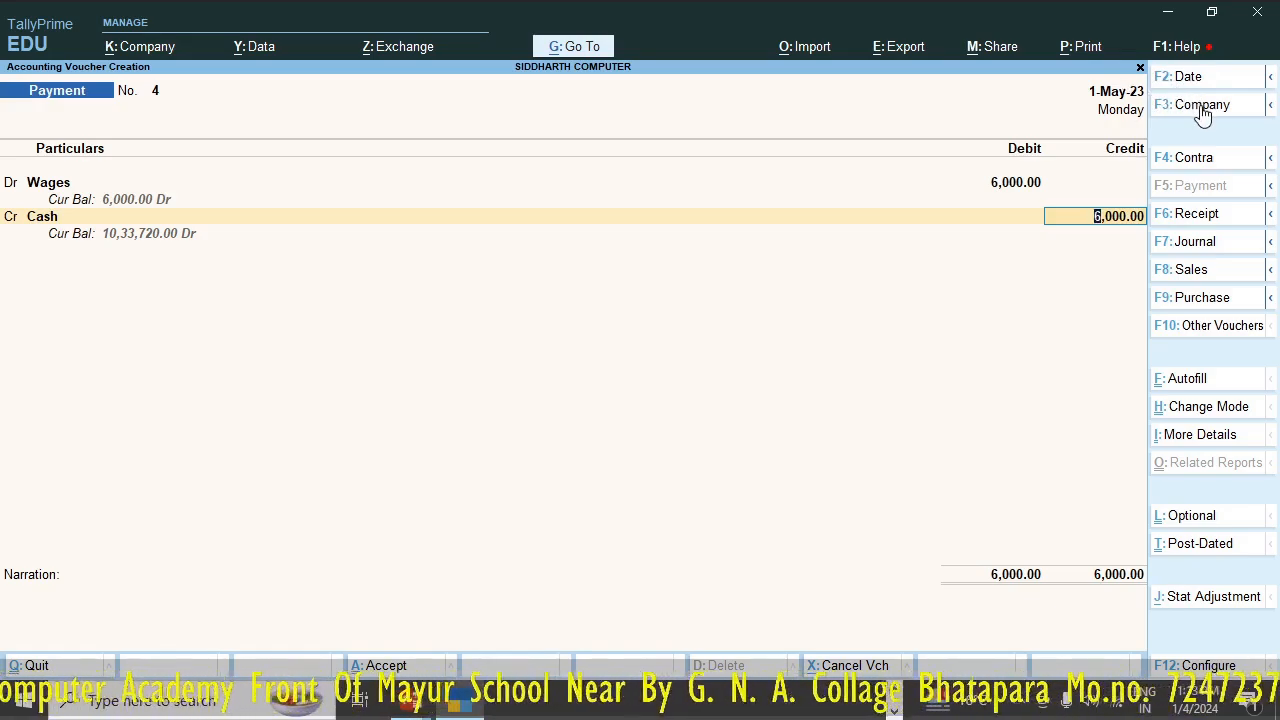
# - Change the wages payment's voucher date to 2-Jun-23 and save the voucher without a narration
pyautogui.press('F2')
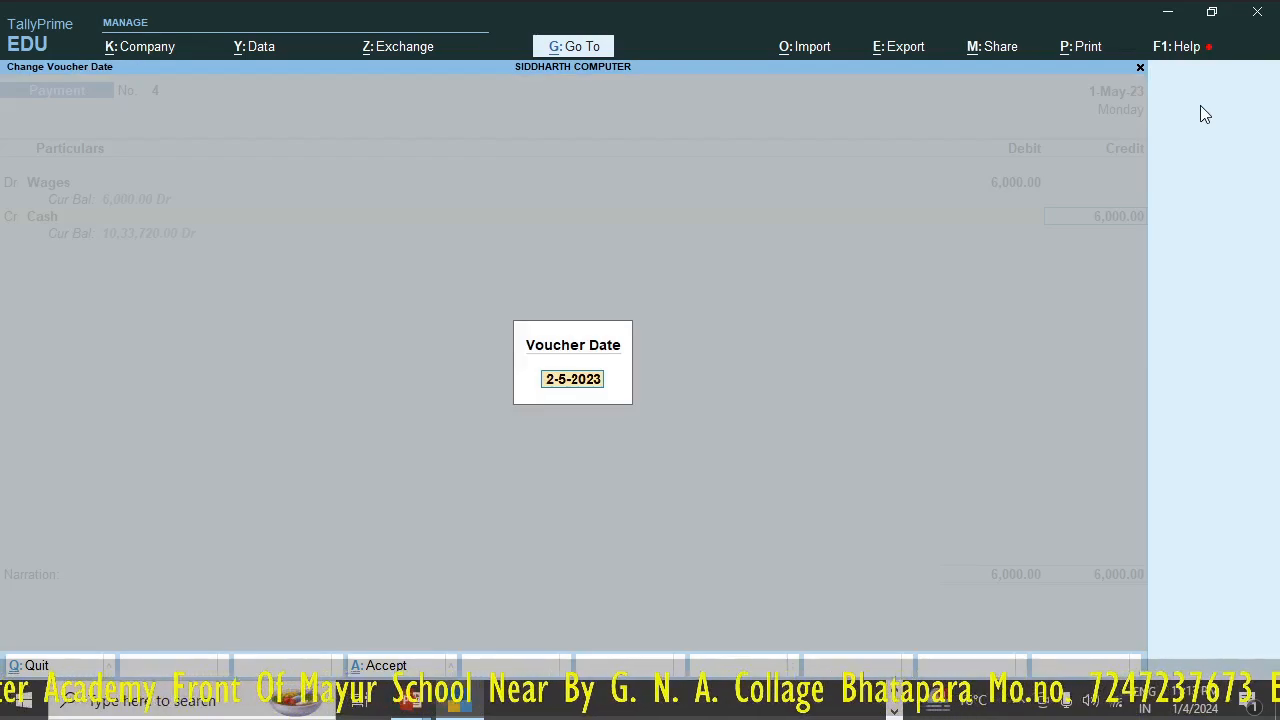
pyautogui.write('2-6')
pyautogui.press('Return')
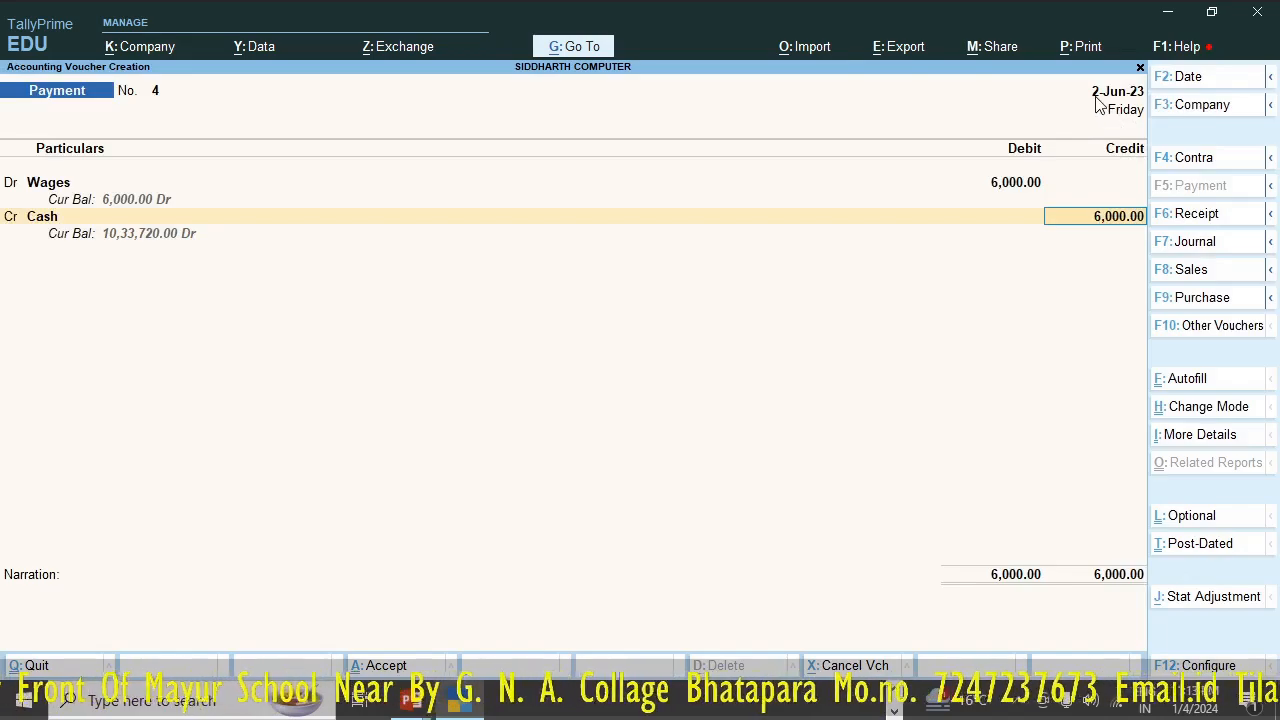
pyautogui.press('ctrl')
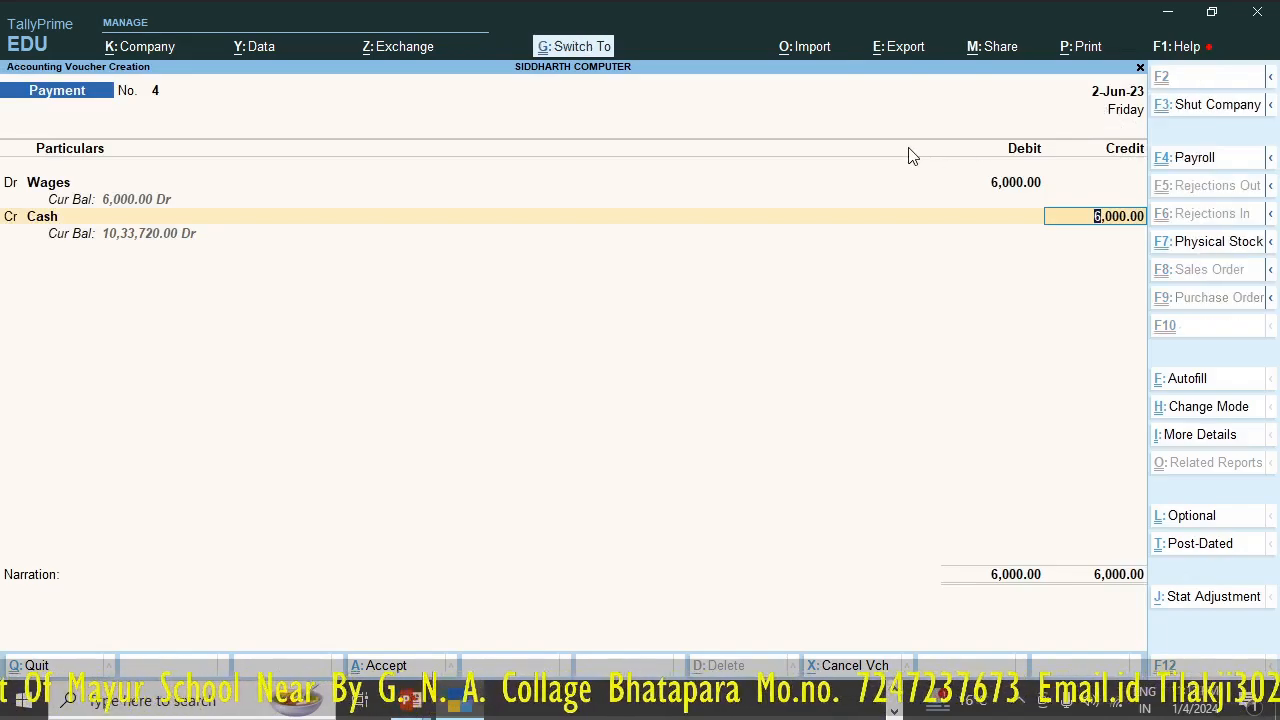
pyautogui.hotkey('ctrl', 'a')
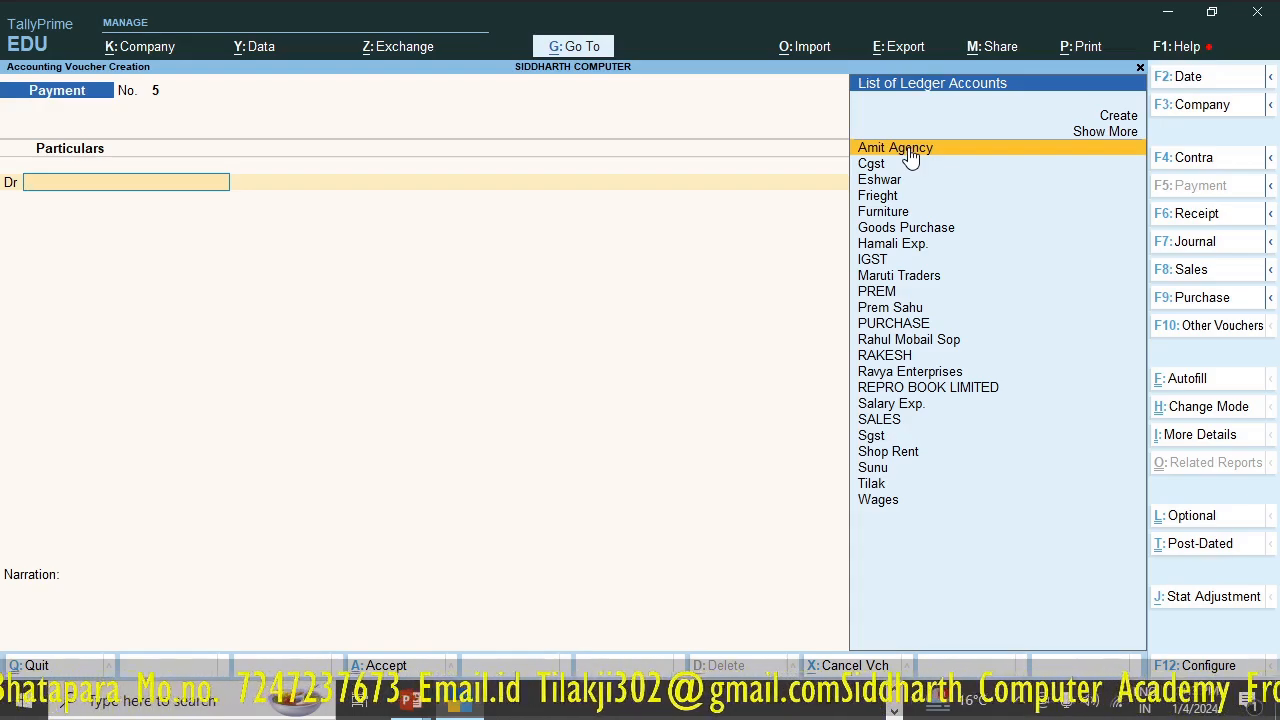
# - Switch to a new Journal voucher and go to its first debit entry, leaving the reference number and date blank
pyautogui.press('F7')
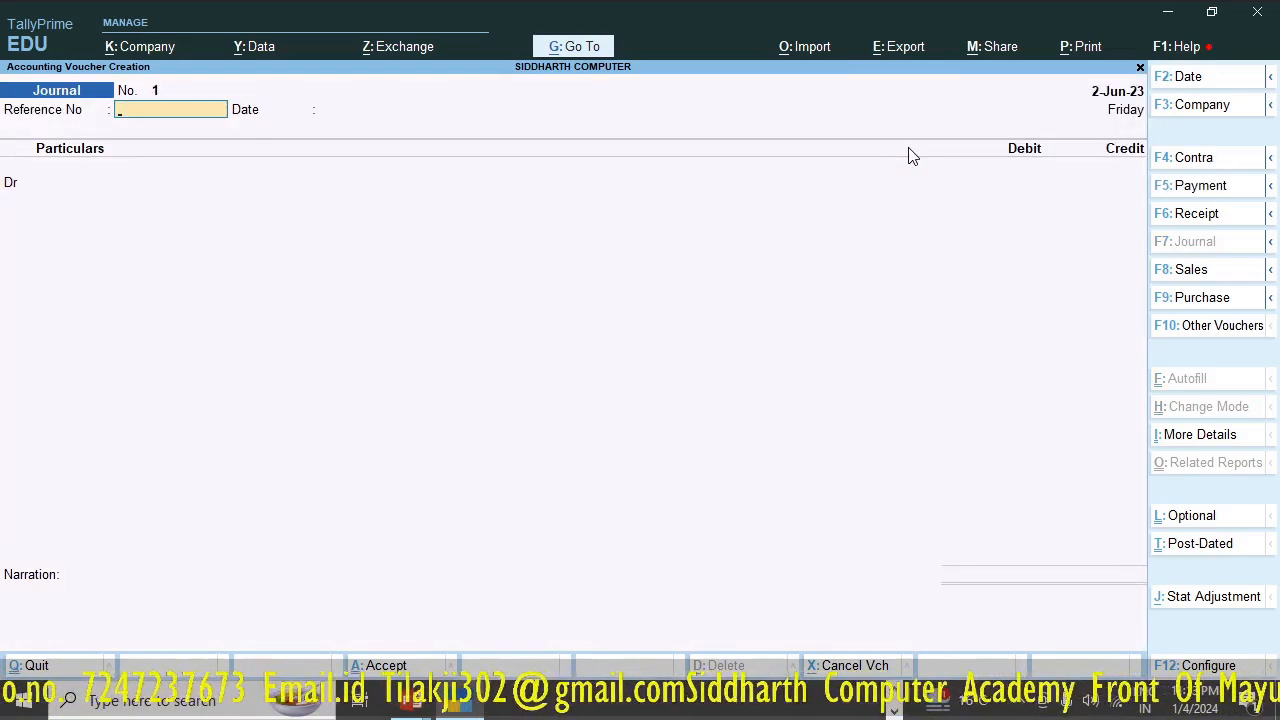
pyautogui.press('Return')
pyautogui.press('Return')
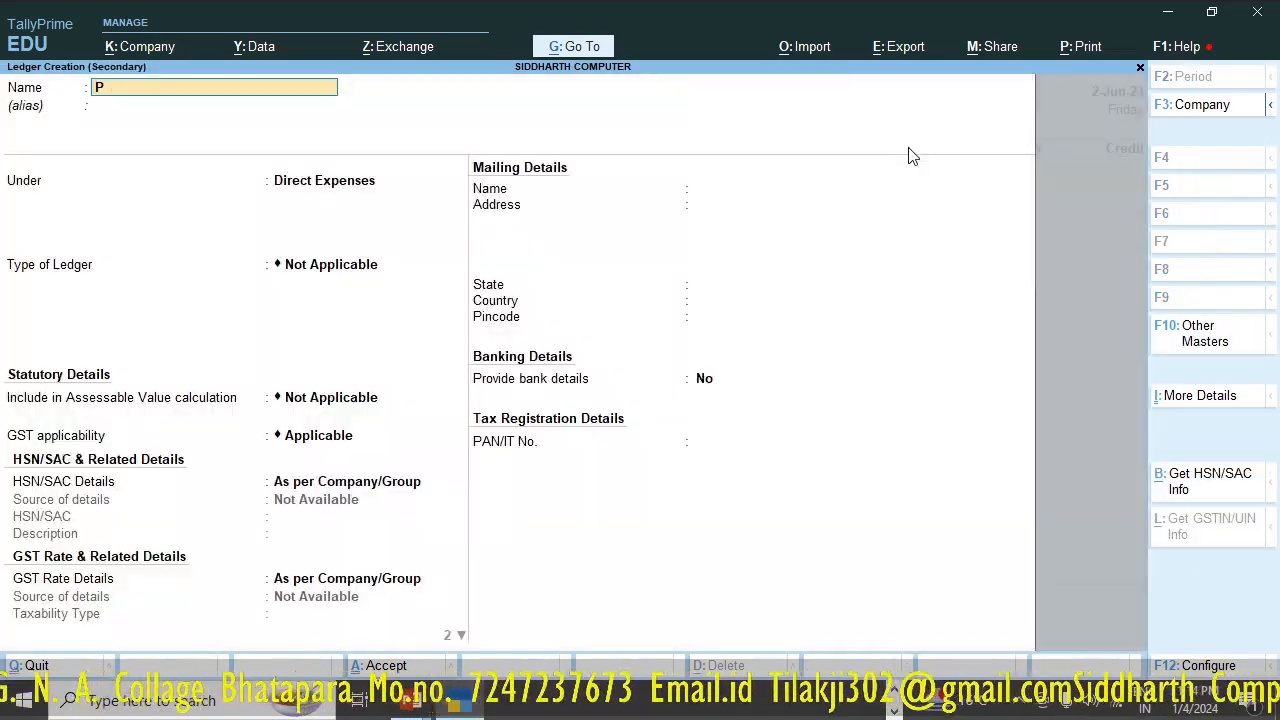
pyautogui.press('BackSpace')
pyautogui.press('Escape')
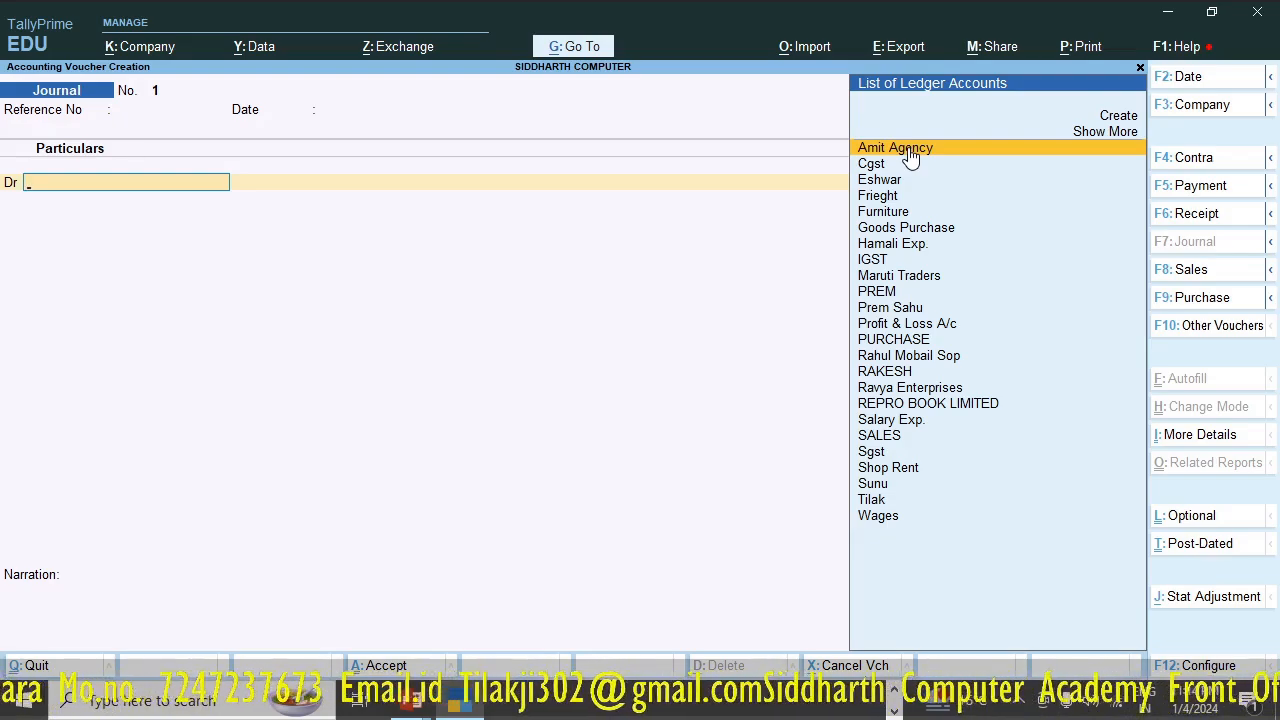
# - Start a new ledger from the journal's debit entry and name it Stationery Exp., leaving the alias blank
pyautogui.hotkey('alt', 'c')
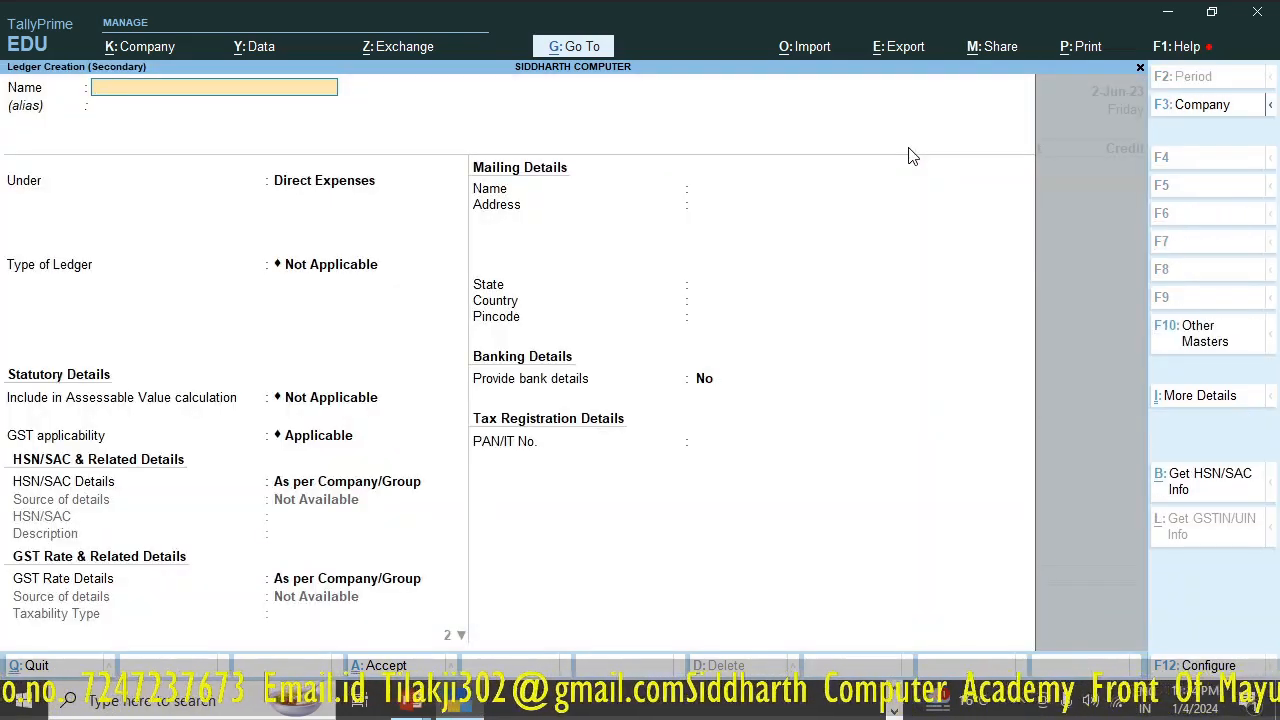
pyautogui.write('Sa')
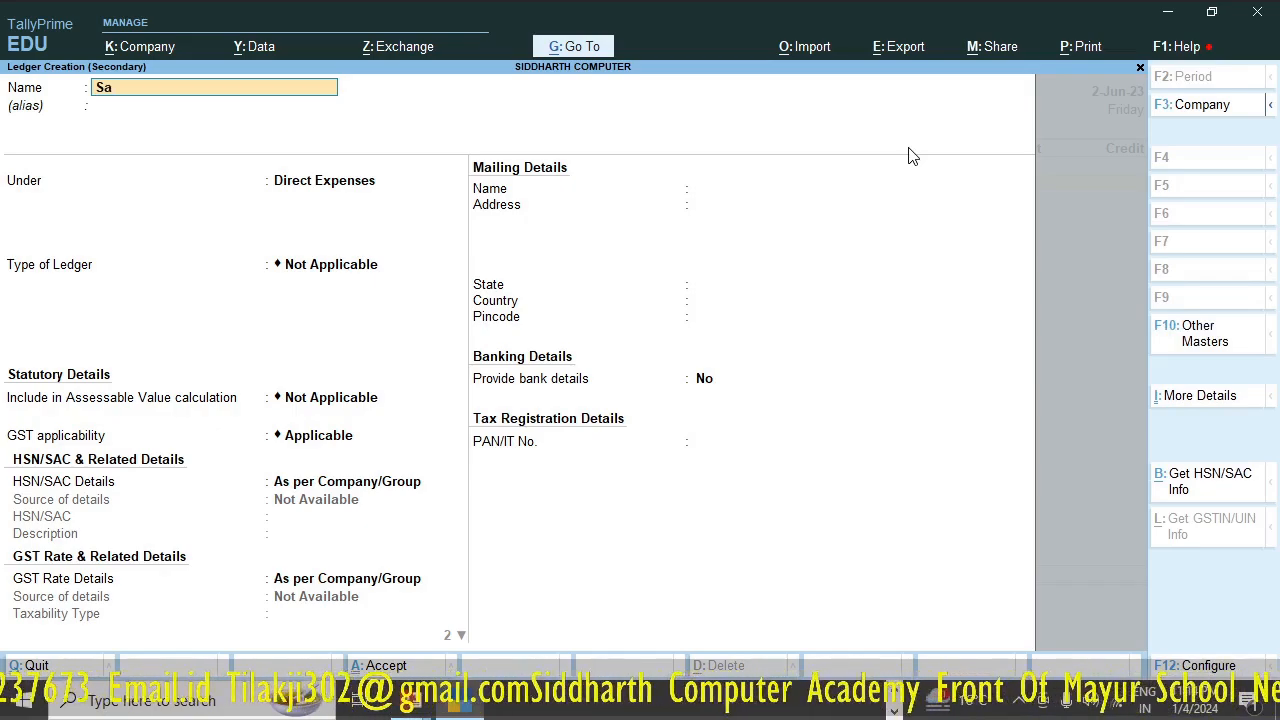
pyautogui.press('BackSpace')
pyautogui.write('tat')
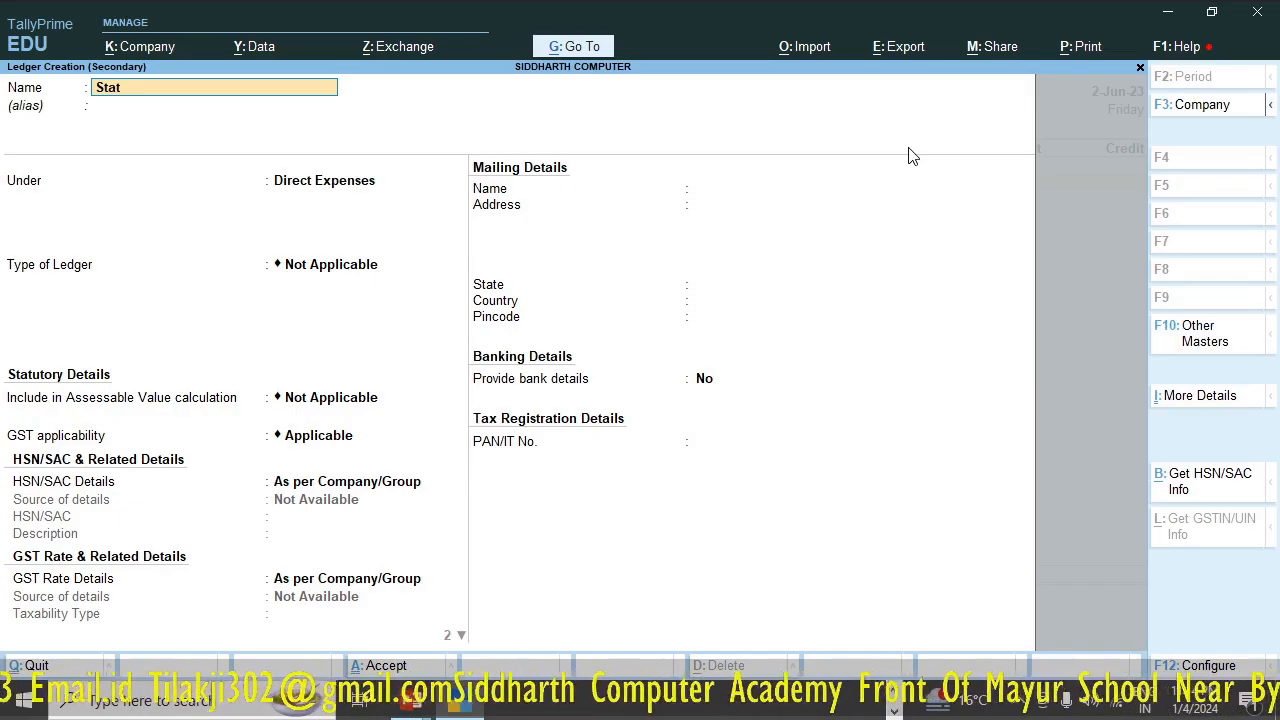
pyautogui.write('ione')
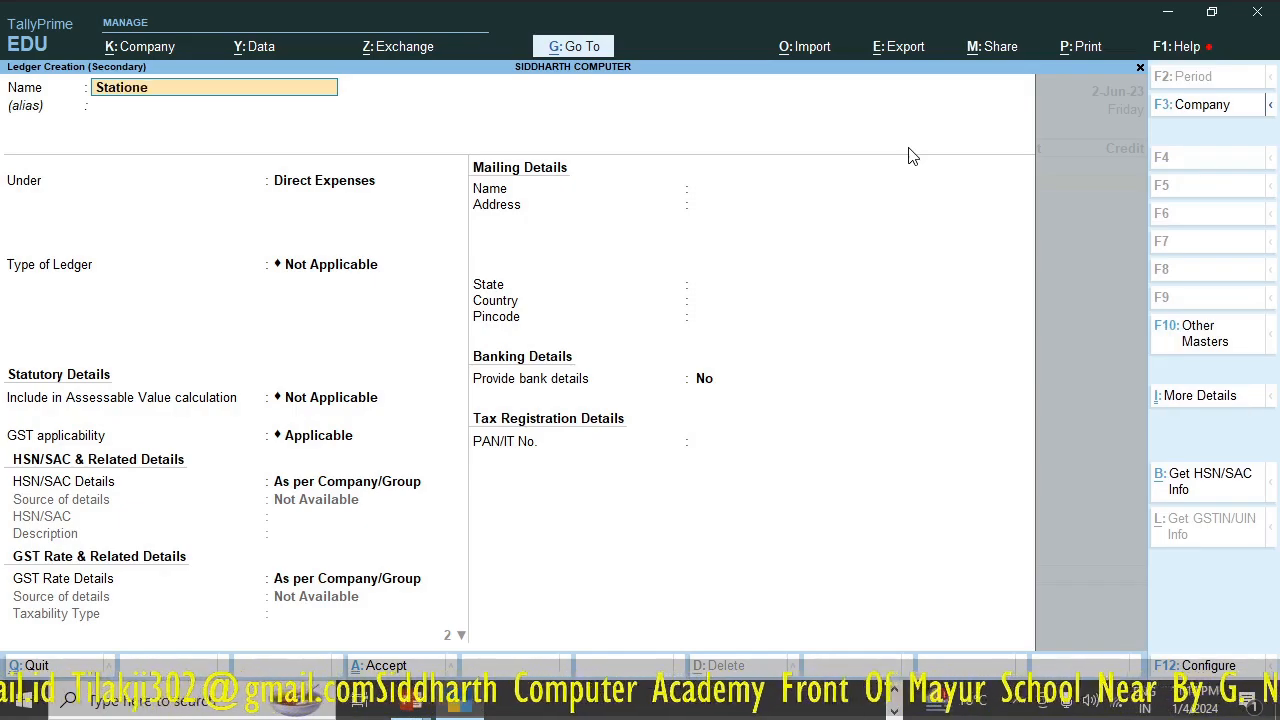
pyautogui.write('r')
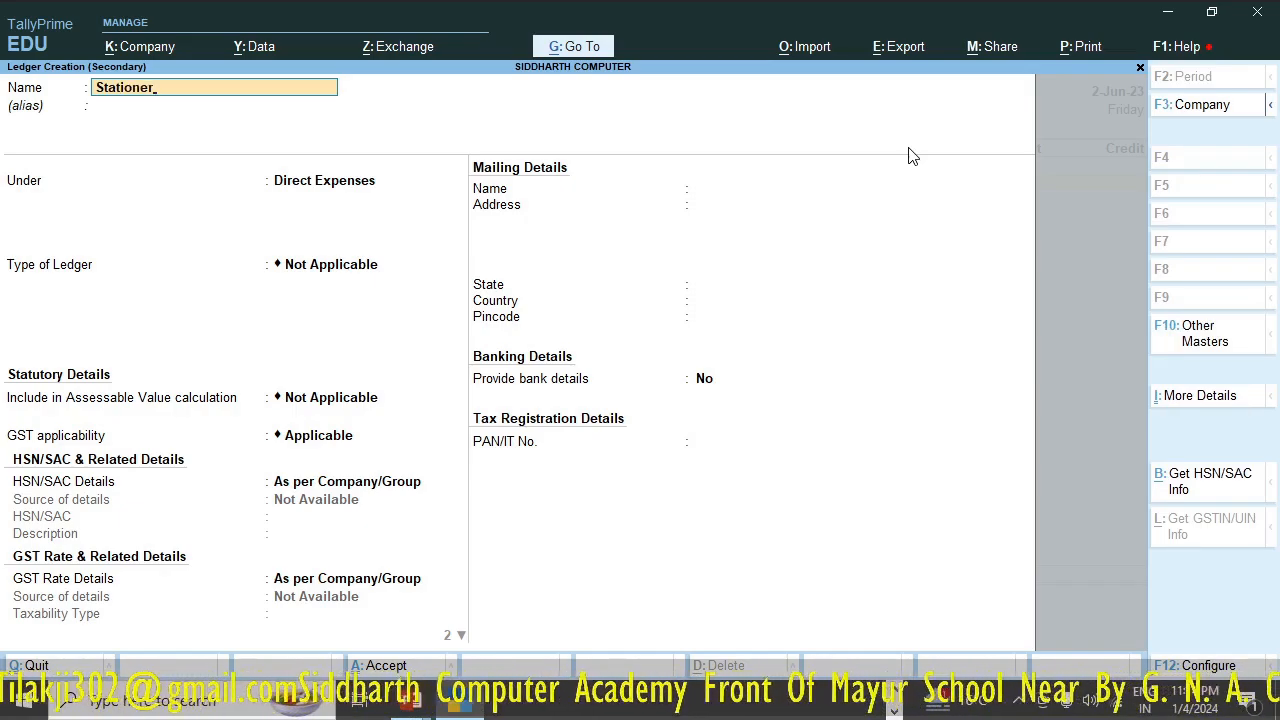
pyautogui.write('y e')
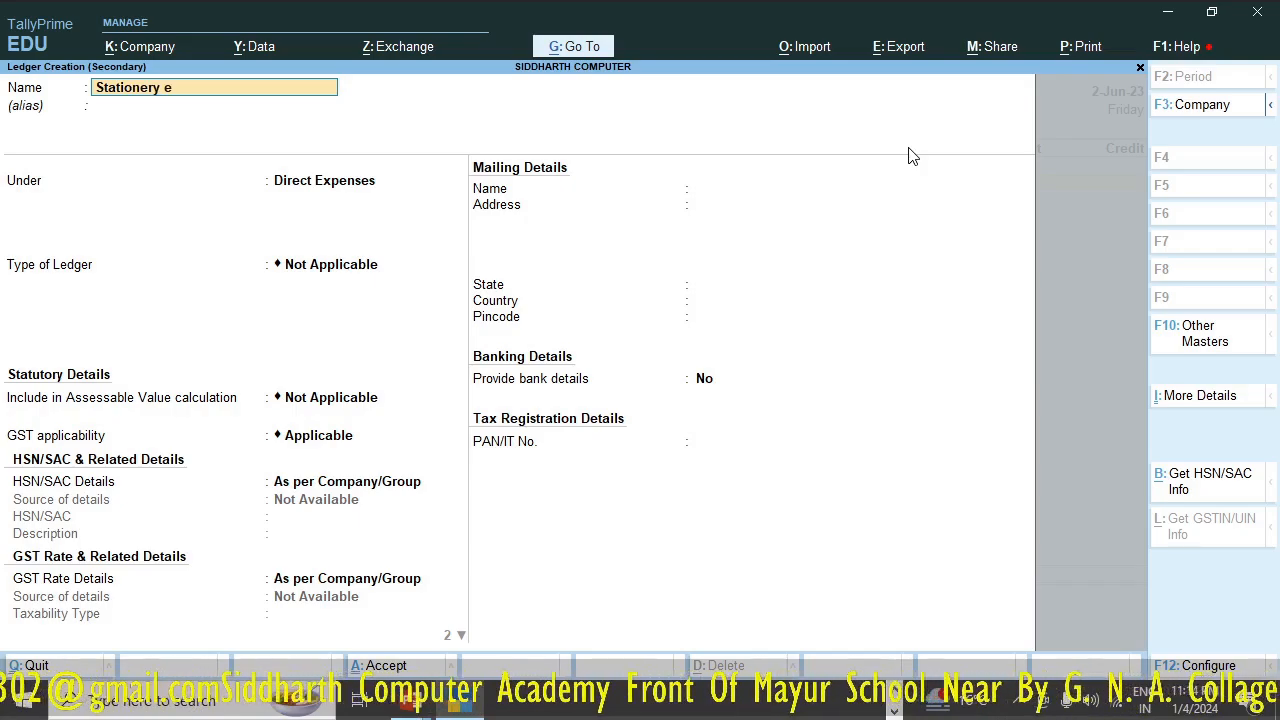
pyautogui.write('zp')
pyautogui.press('BackSpace')
pyautogui.press('BackSpace')
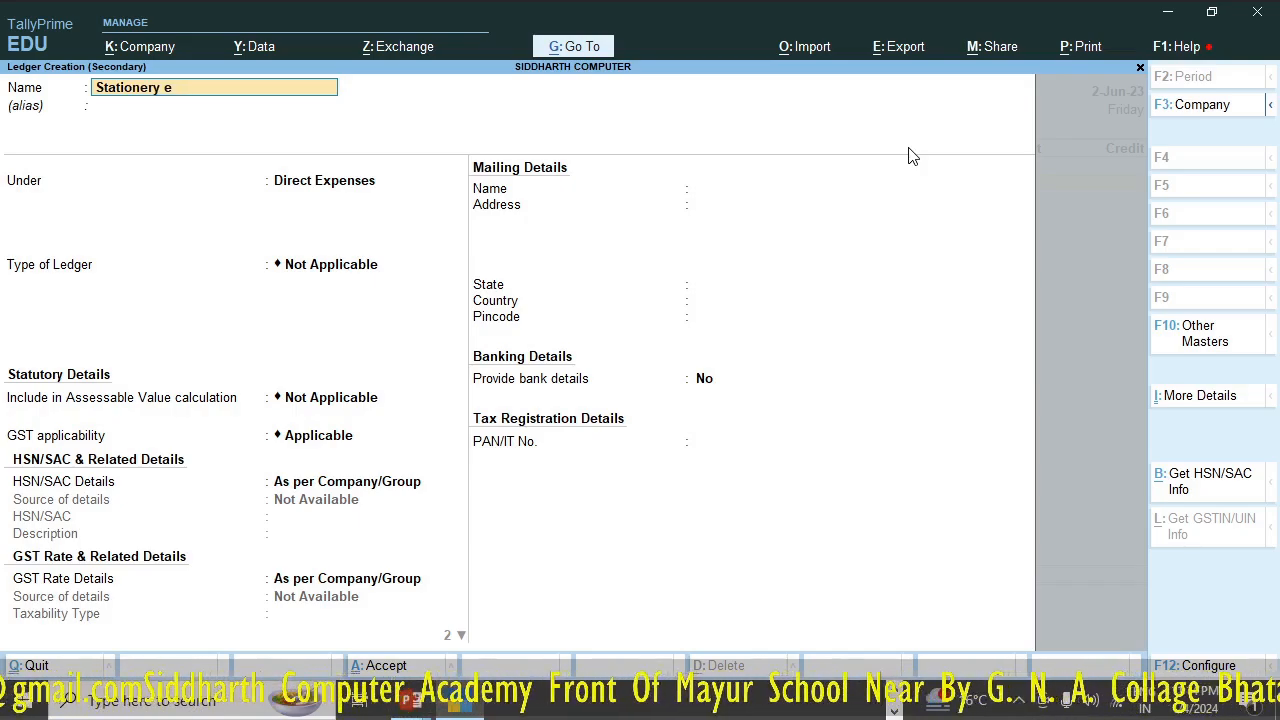
pyautogui.write('xp.')
pyautogui.press('Return')
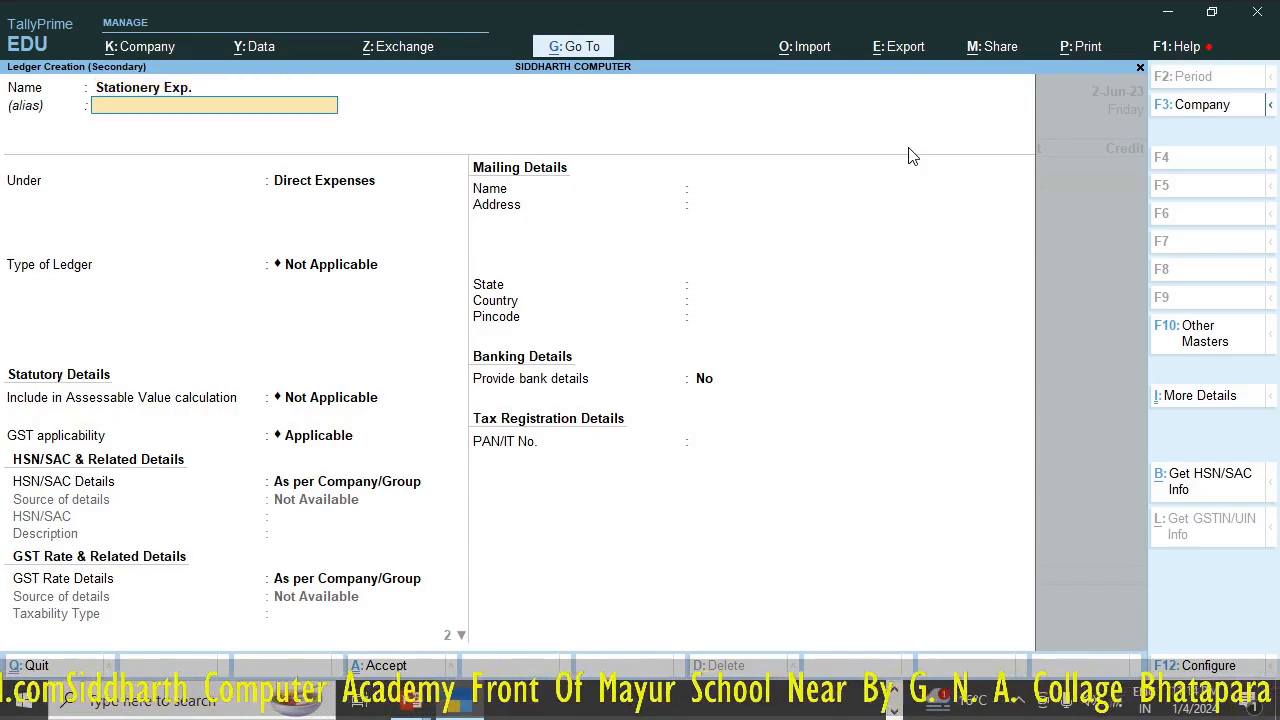
pyautogui.press('Return')
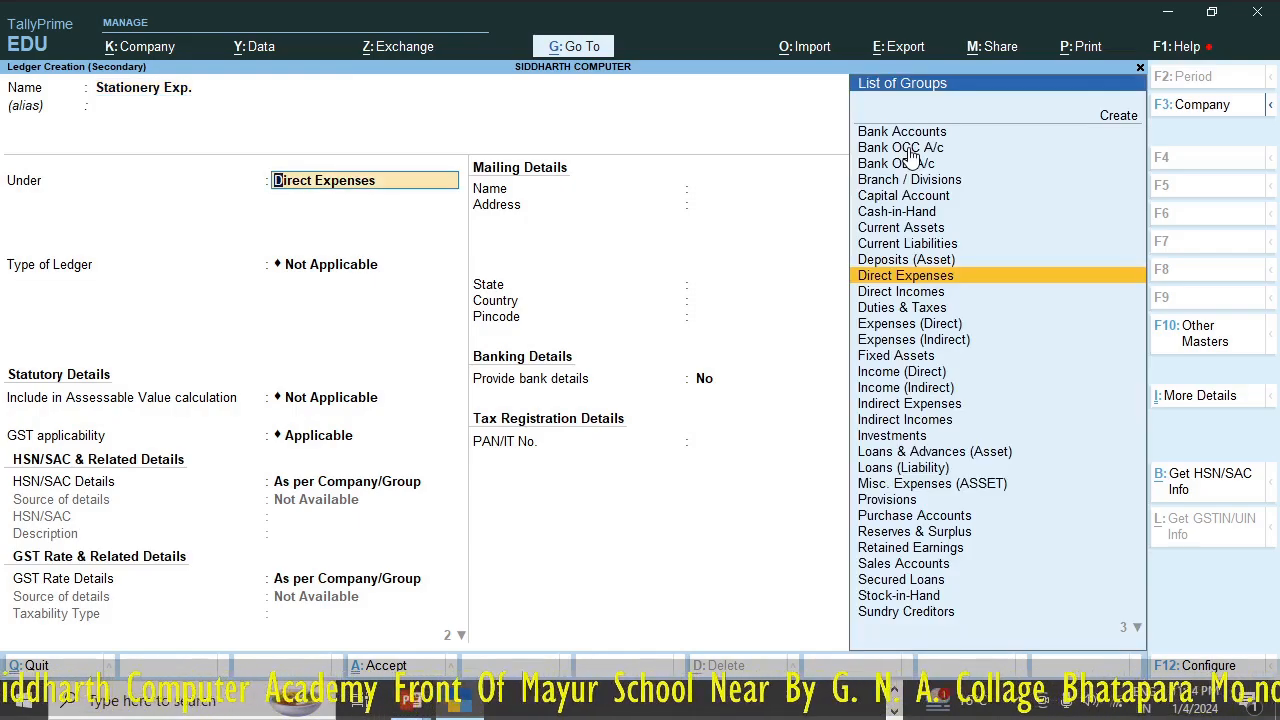
# - Place the stationery ledger under Indirect Expenses, set GST applicability to Not Applicable, and save it without bank details
pyautogui.write('In')
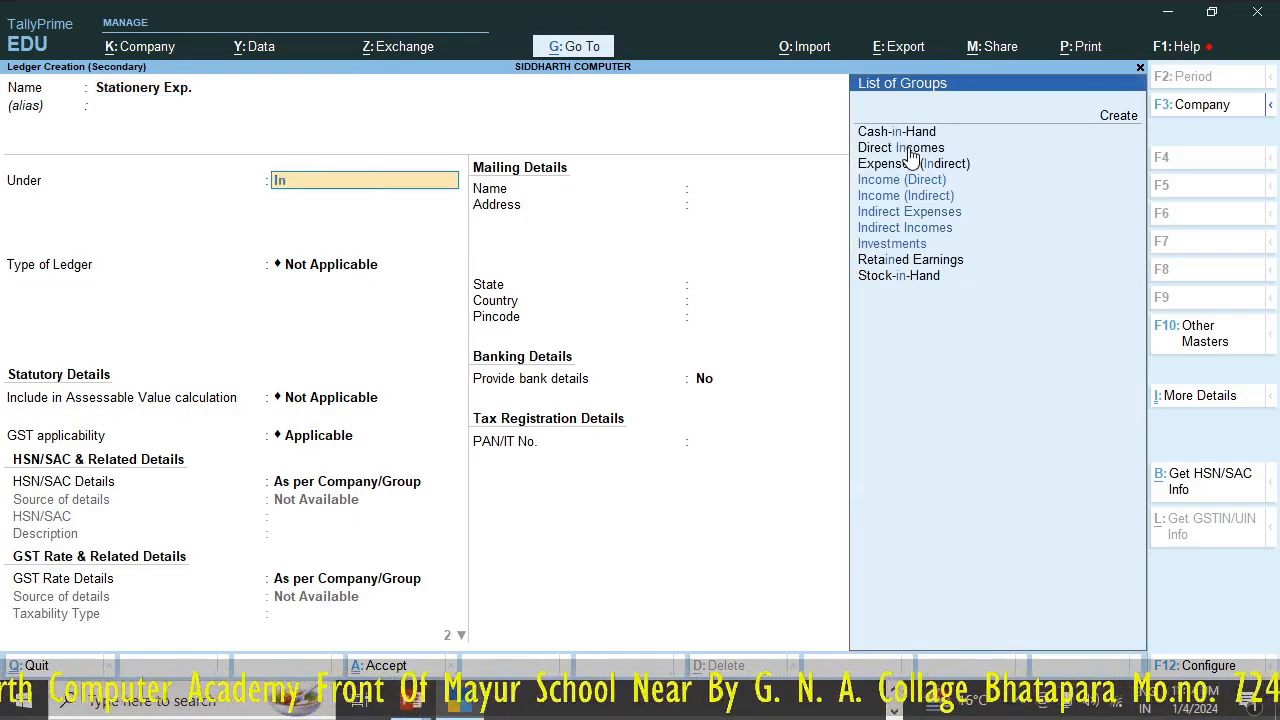
pyautogui.press('Down')
pyautogui.press('Down')
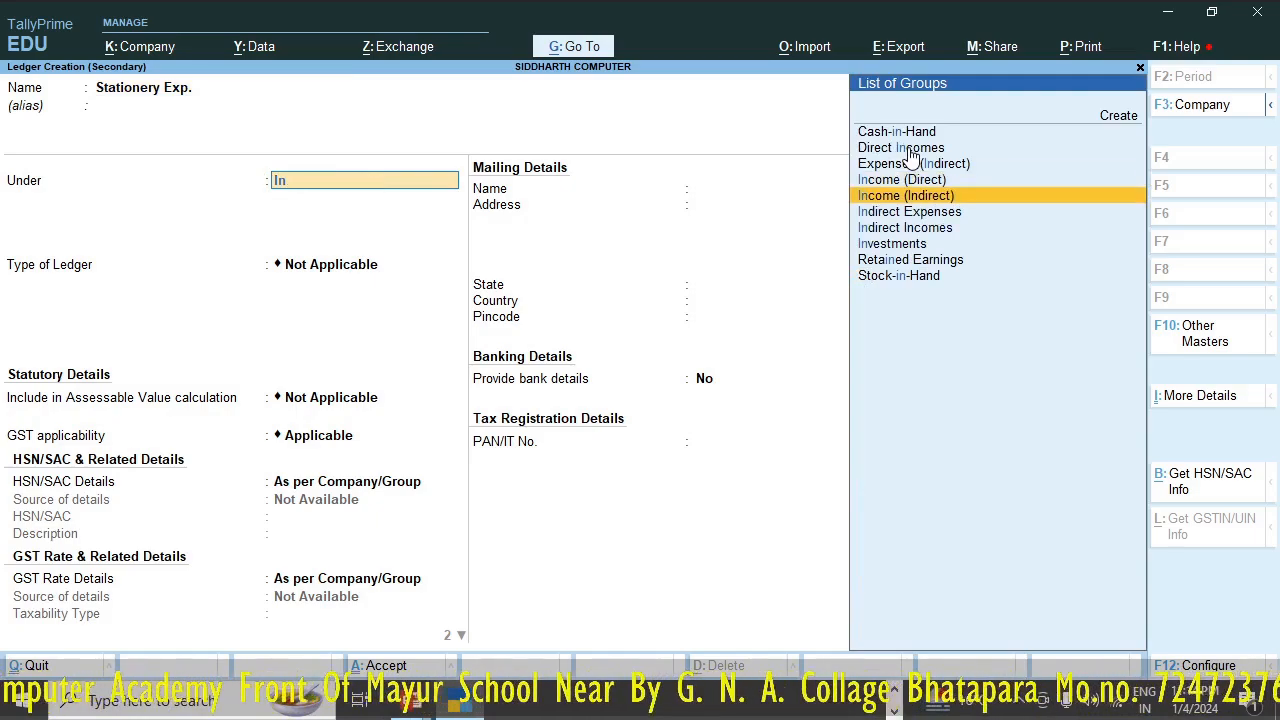
pyautogui.press('Return')
pyautogui.press('Return')
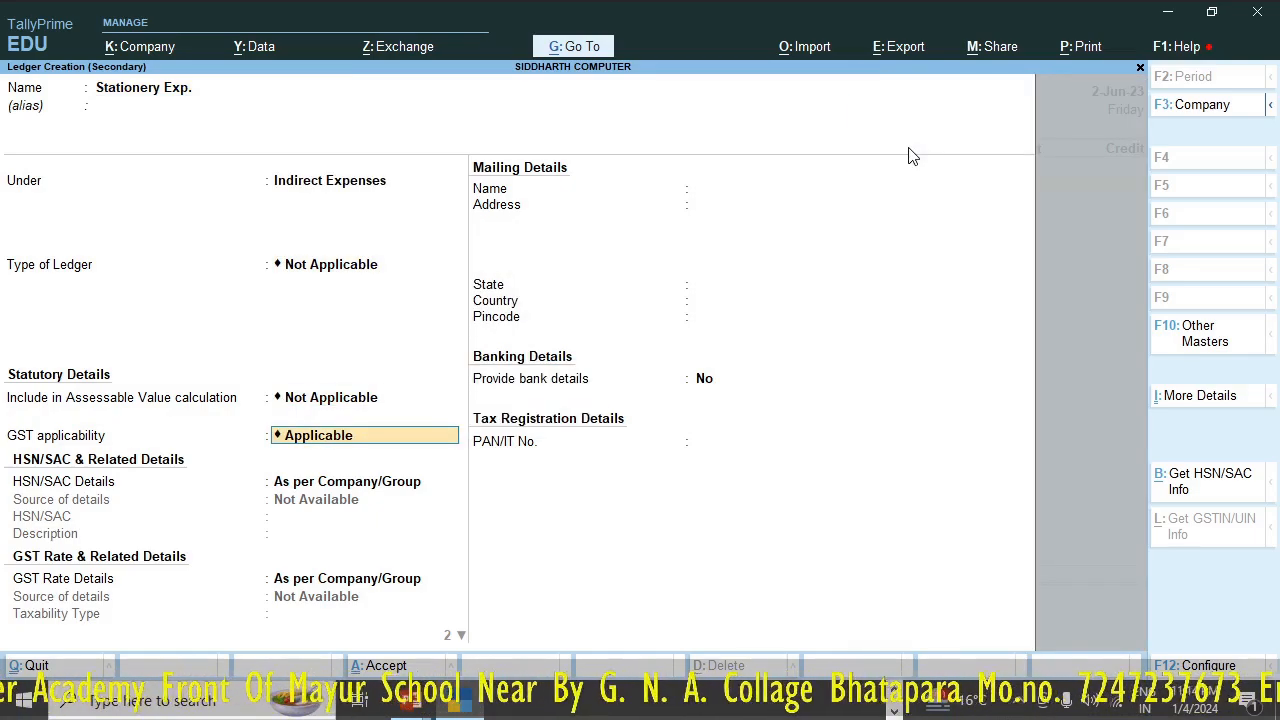
pyautogui.press('Down')
pyautogui.press('Return')
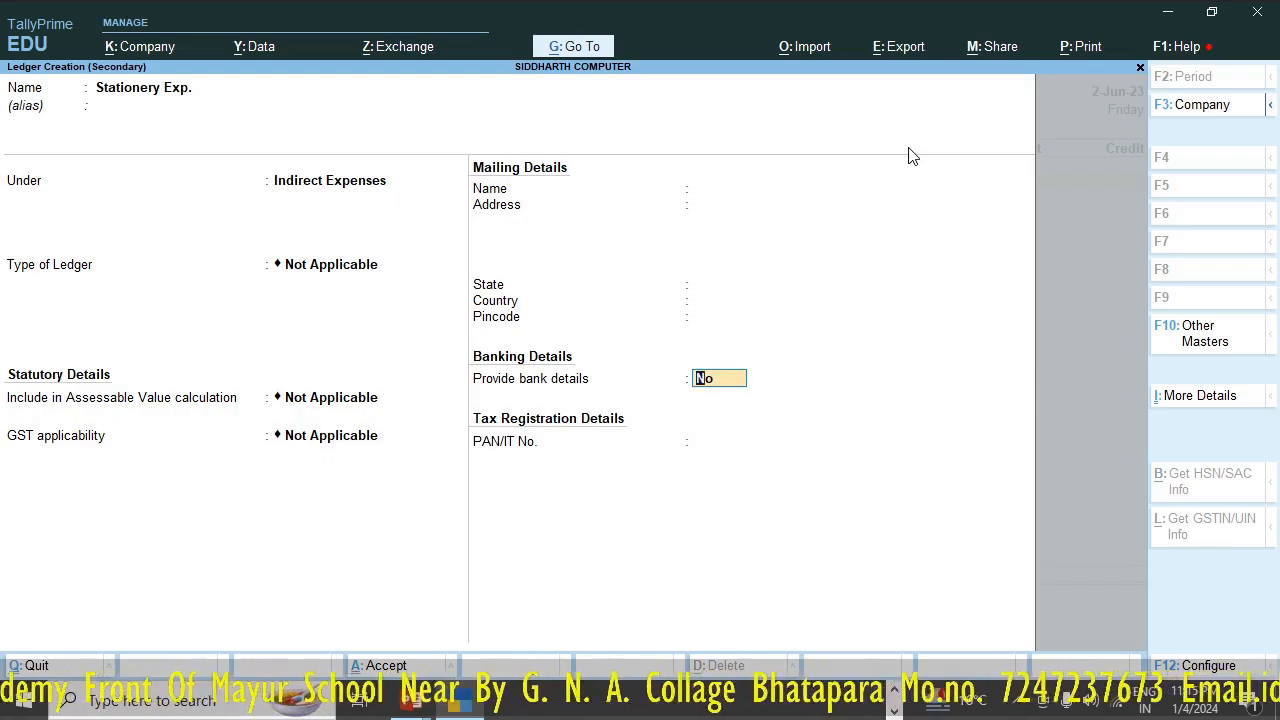
pyautogui.press('Return')
pyautogui.press('Return')
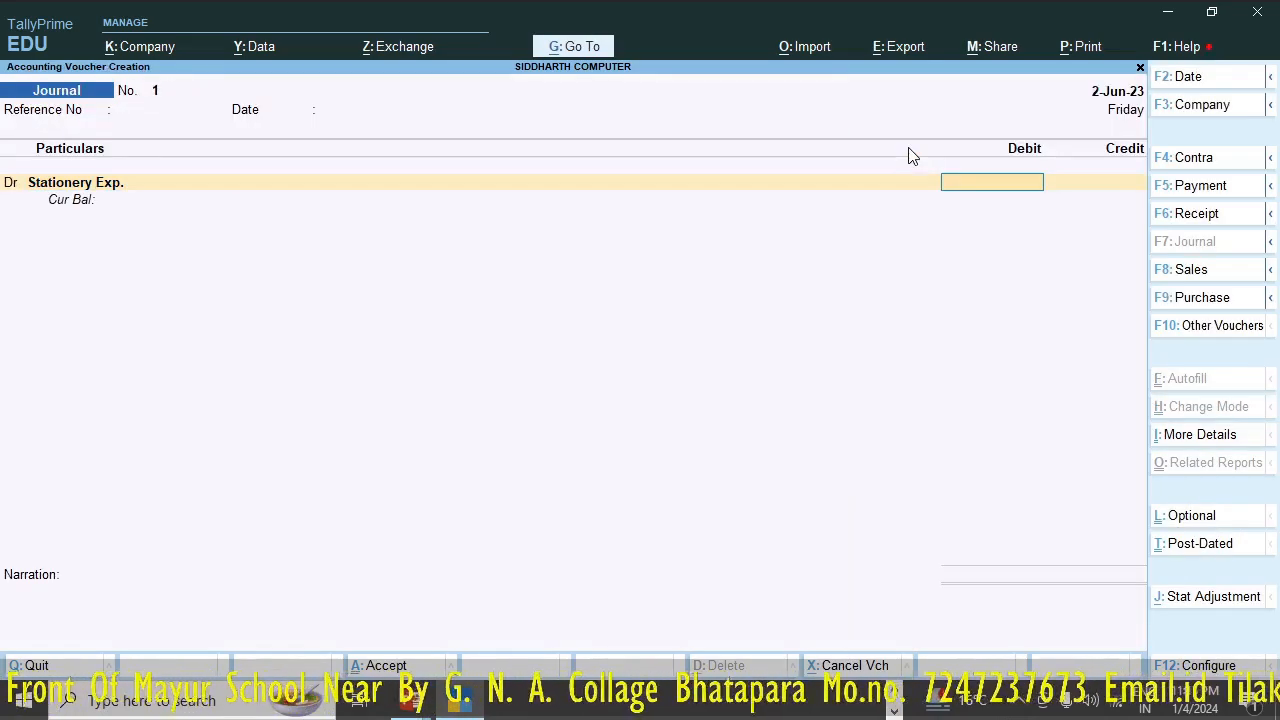
# - Debit Stationery Exp. with 500 in the journal voucher
pyautogui.write('5000')
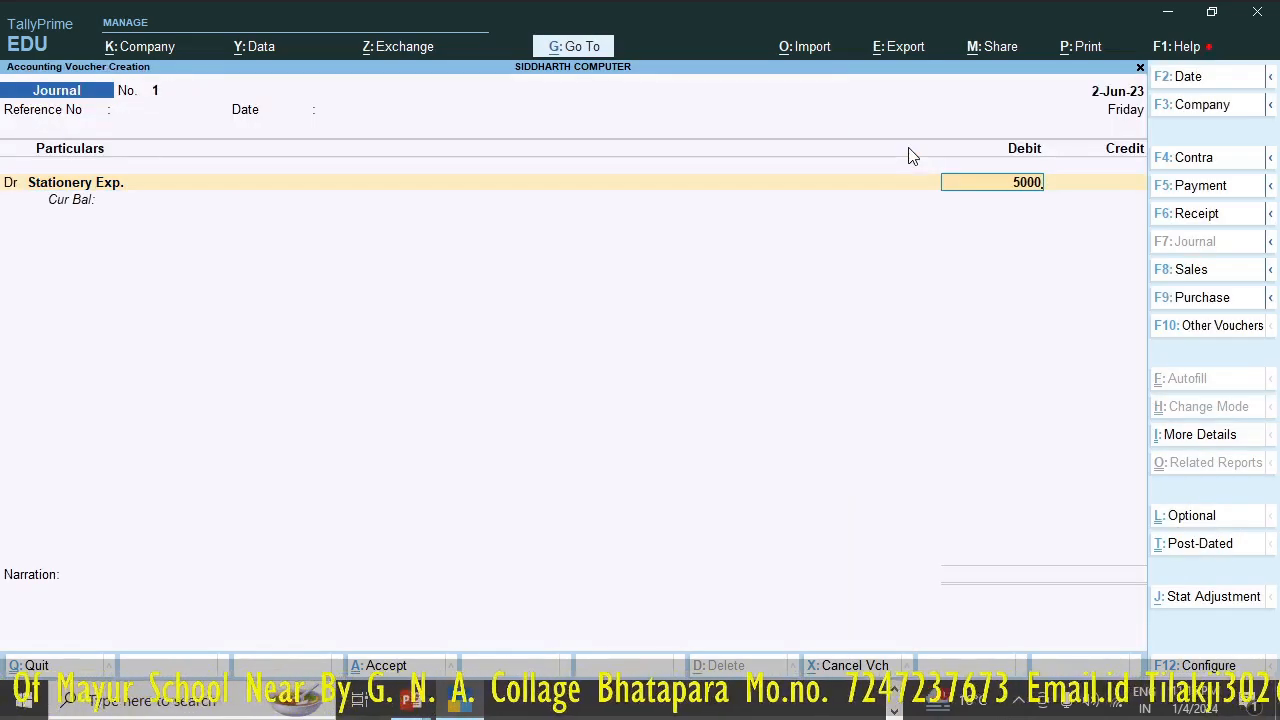
pyautogui.press('BackSpace')
pyautogui.press('Return')
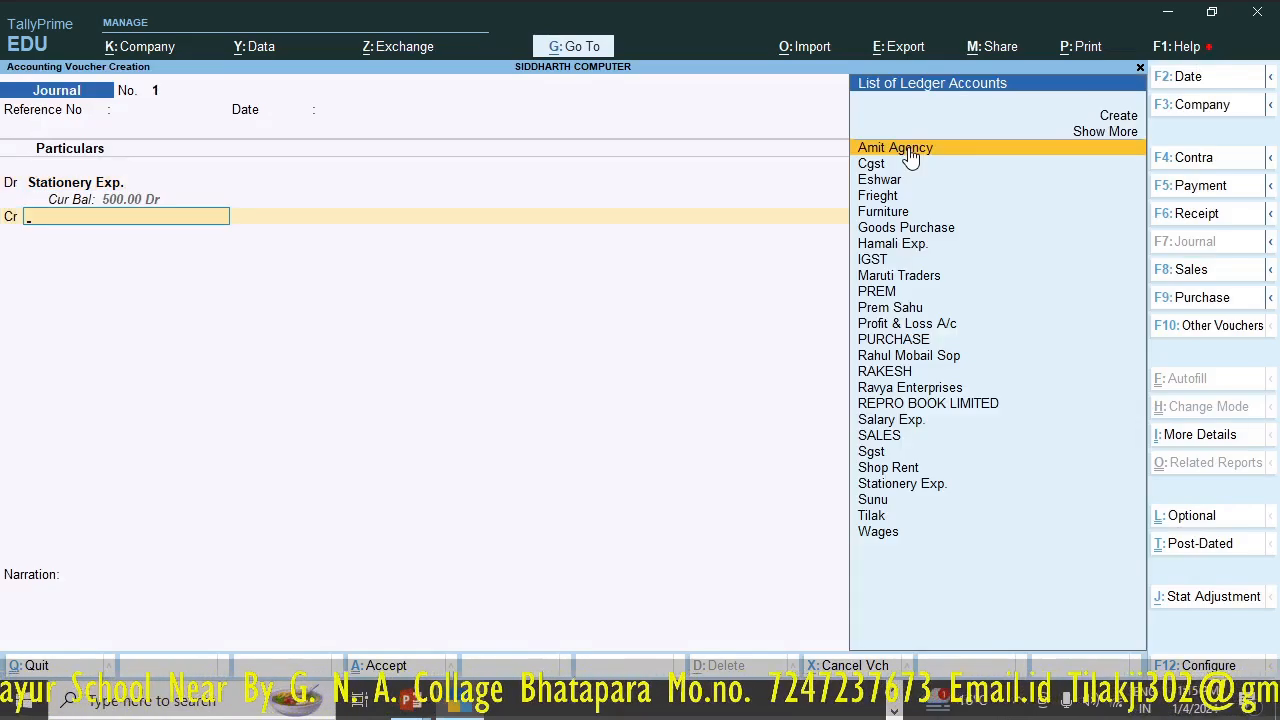
# - Start a new ledger from the journal's credit entry and name it Rajveer Pustakbhandar, leaving the alias blank
pyautogui.hotkey('alt', 'c')
pyautogui.write('R')
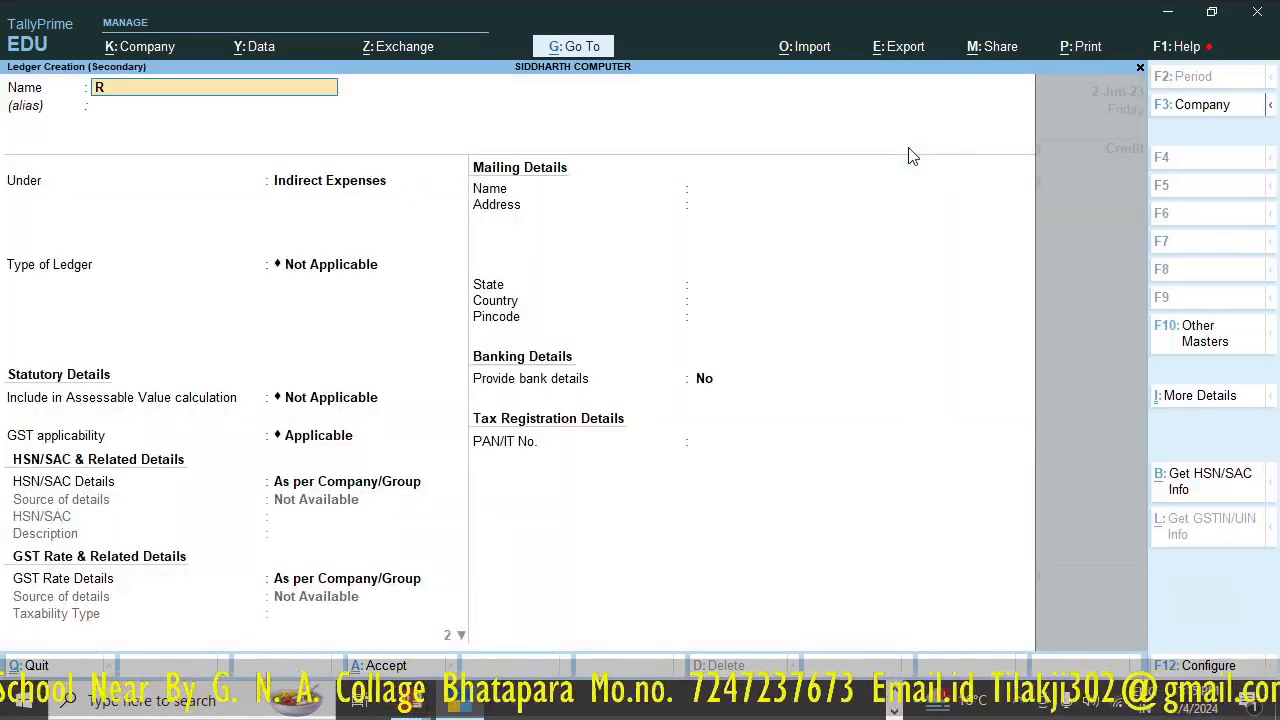
pyautogui.write('ajveer')
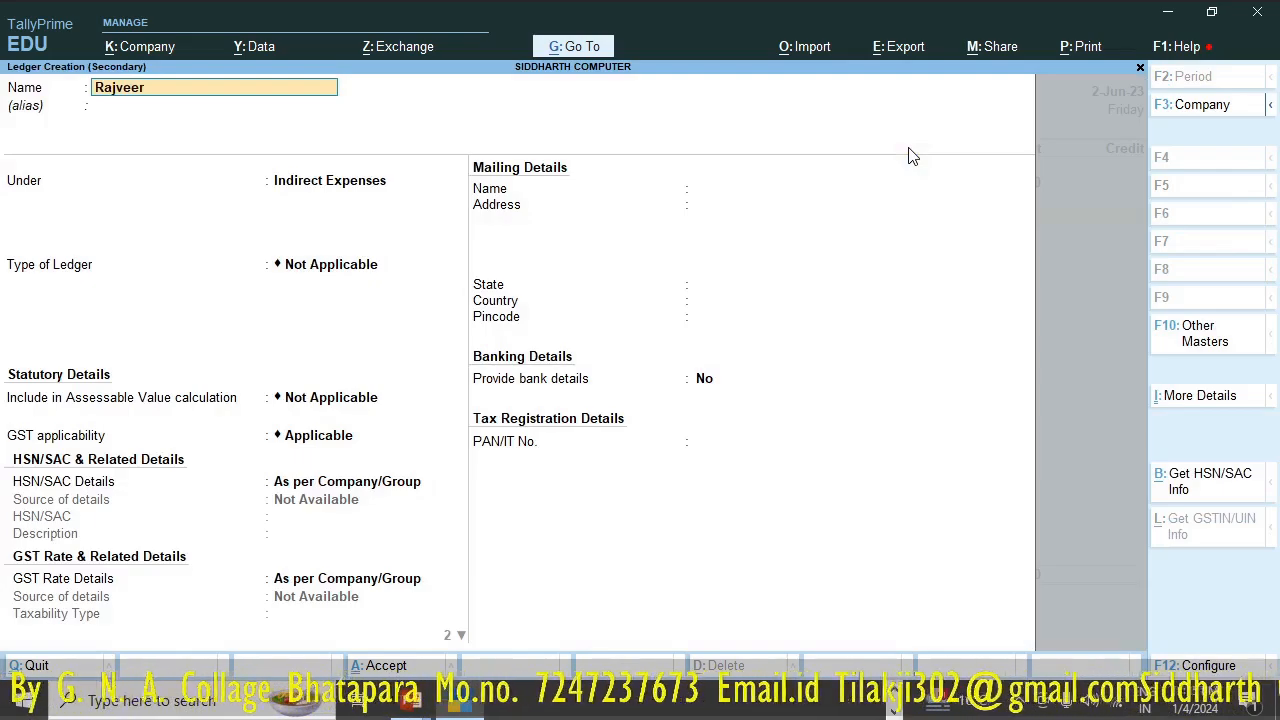
pyautogui.write(' Puskat')
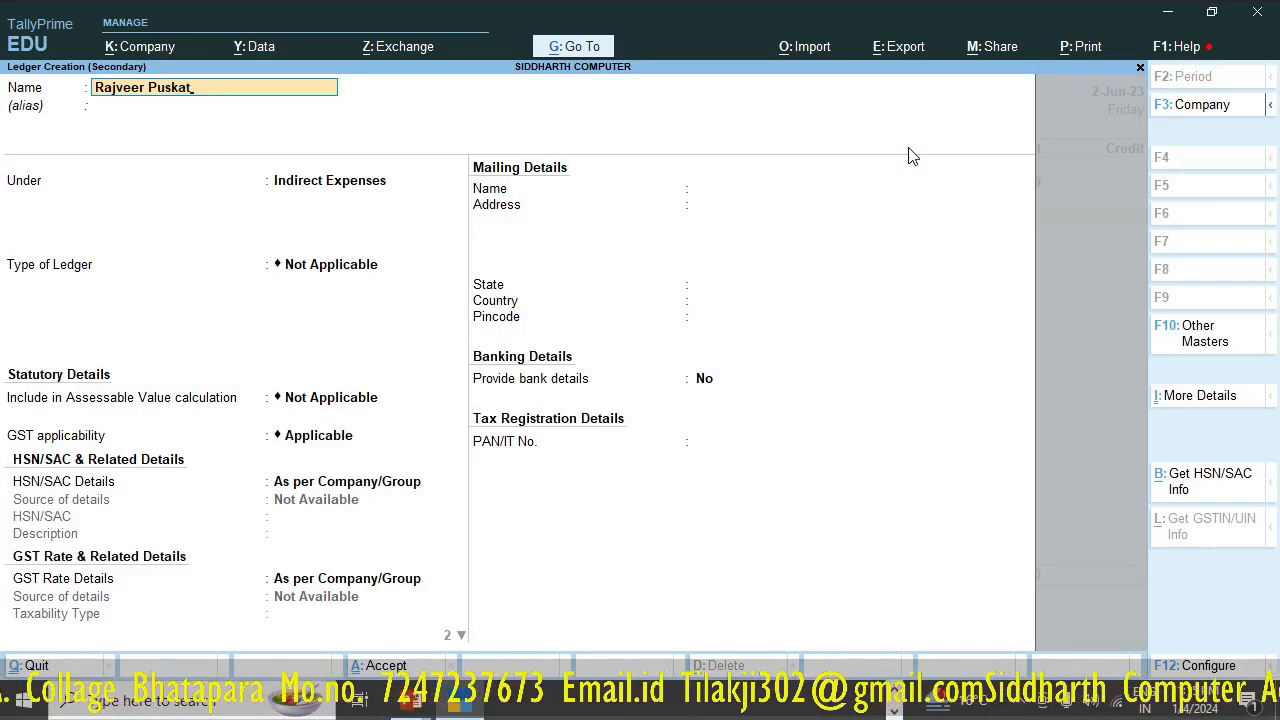
pyautogui.press('BackSpace')
pyautogui.press('BackSpace')
pyautogui.press('BackSpace')
pyautogui.write('t')
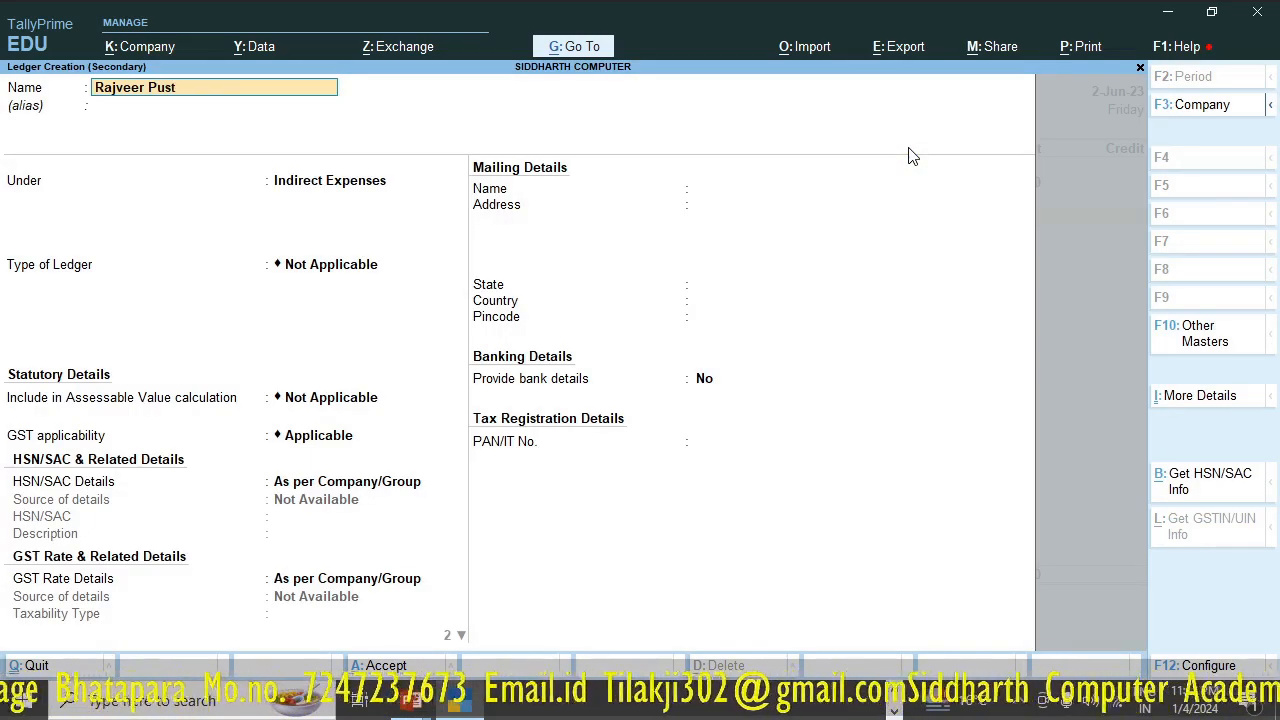
pyautogui.write('akb')
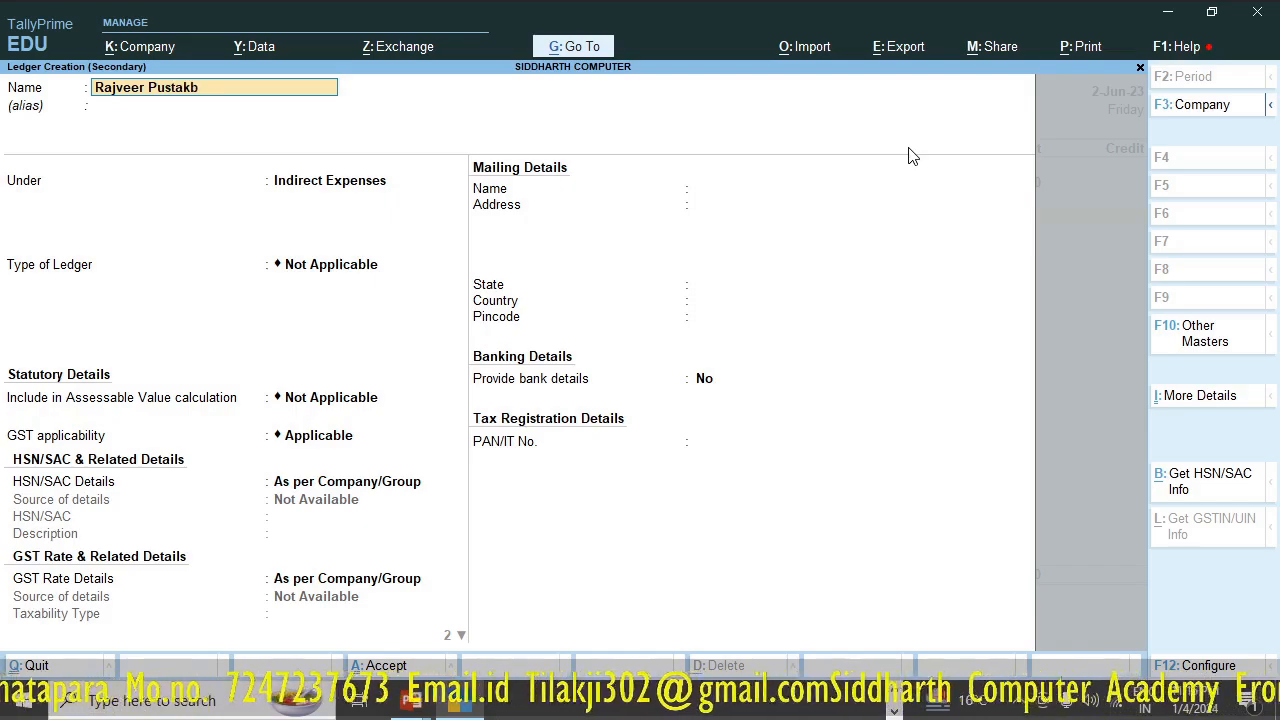
pyautogui.write('handar')
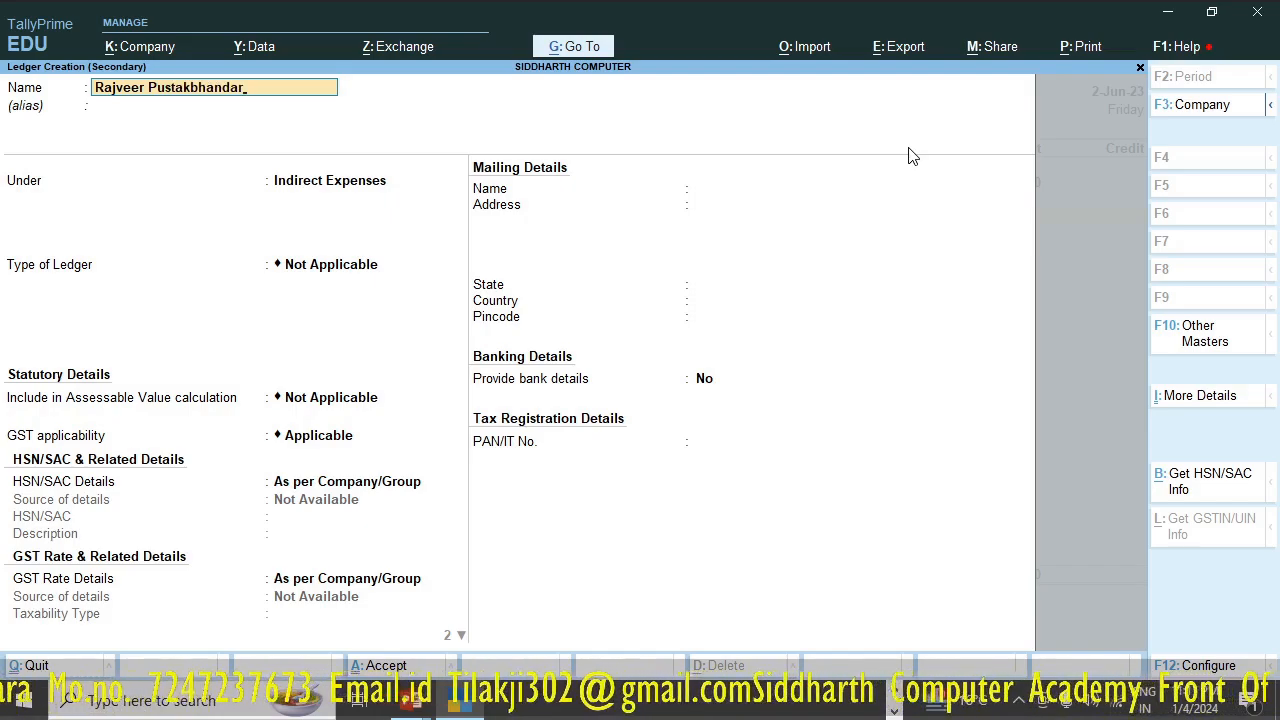
pyautogui.press('Return')
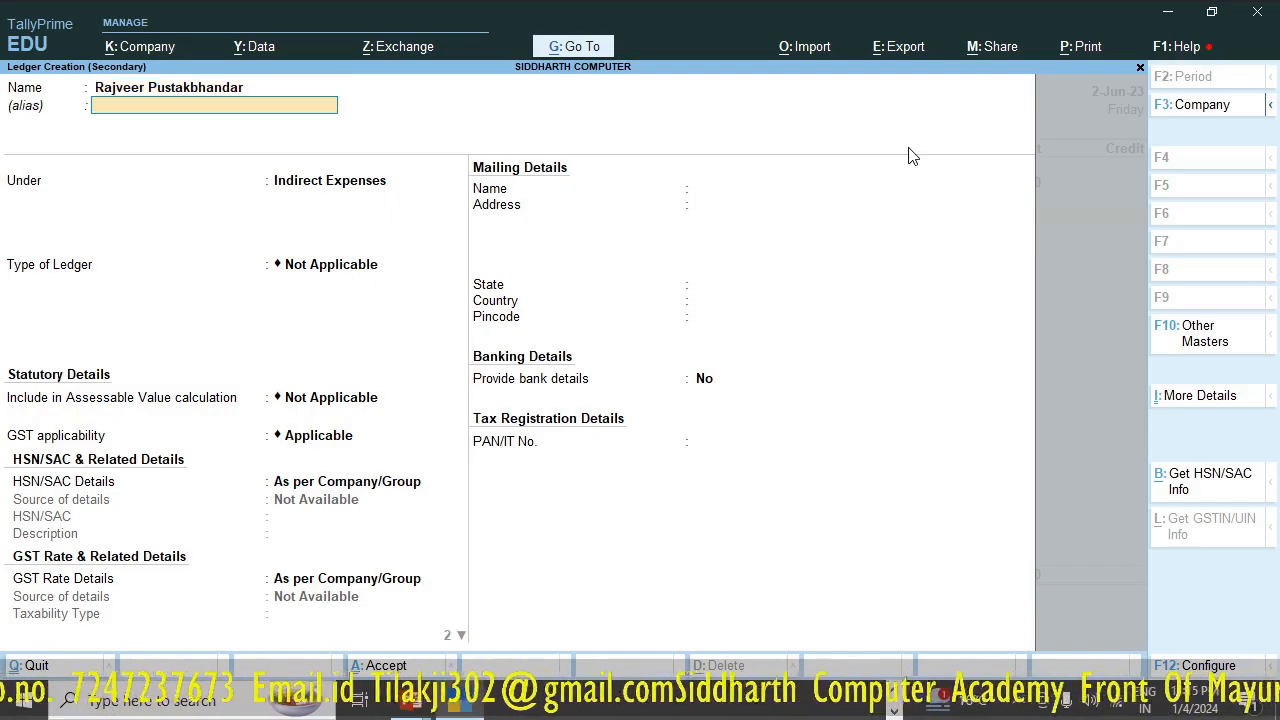
pyautogui.press('Return')
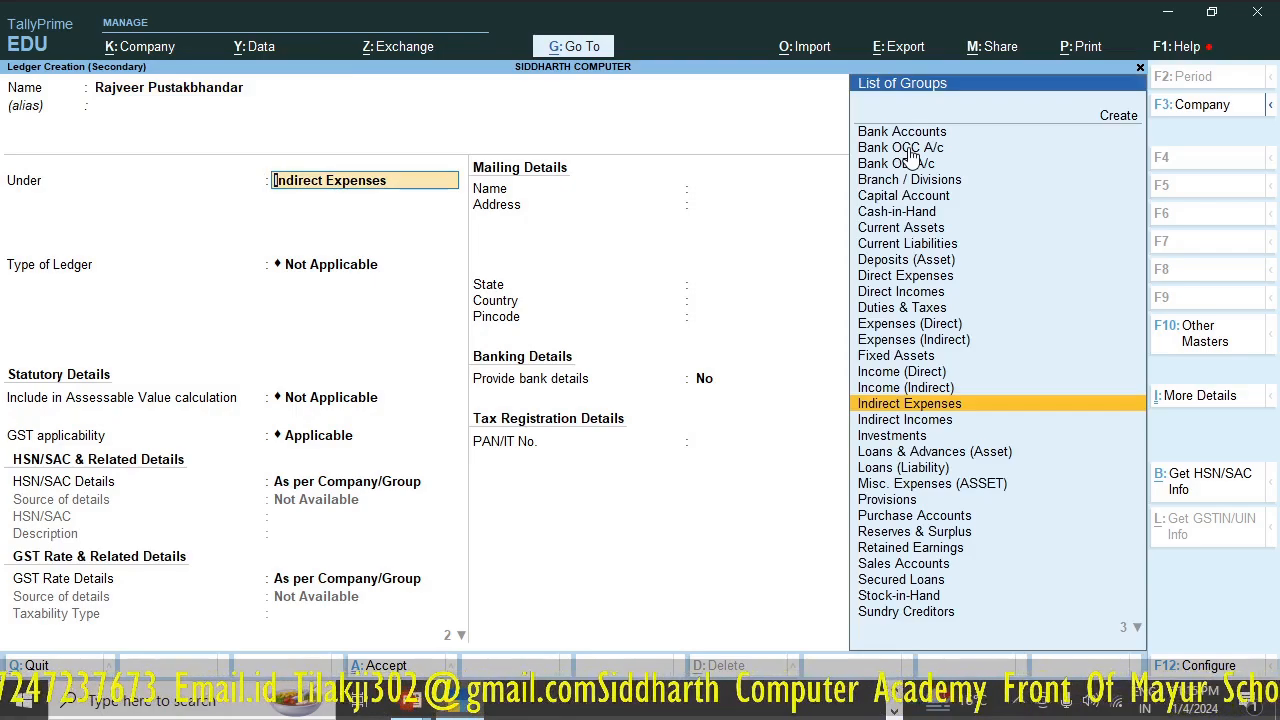
# - Place the supplier ledger under Sundry Creditors, keeping bill-by-bill balances enabled and Chhattisgarh as the state
pyautogui.write('Su')
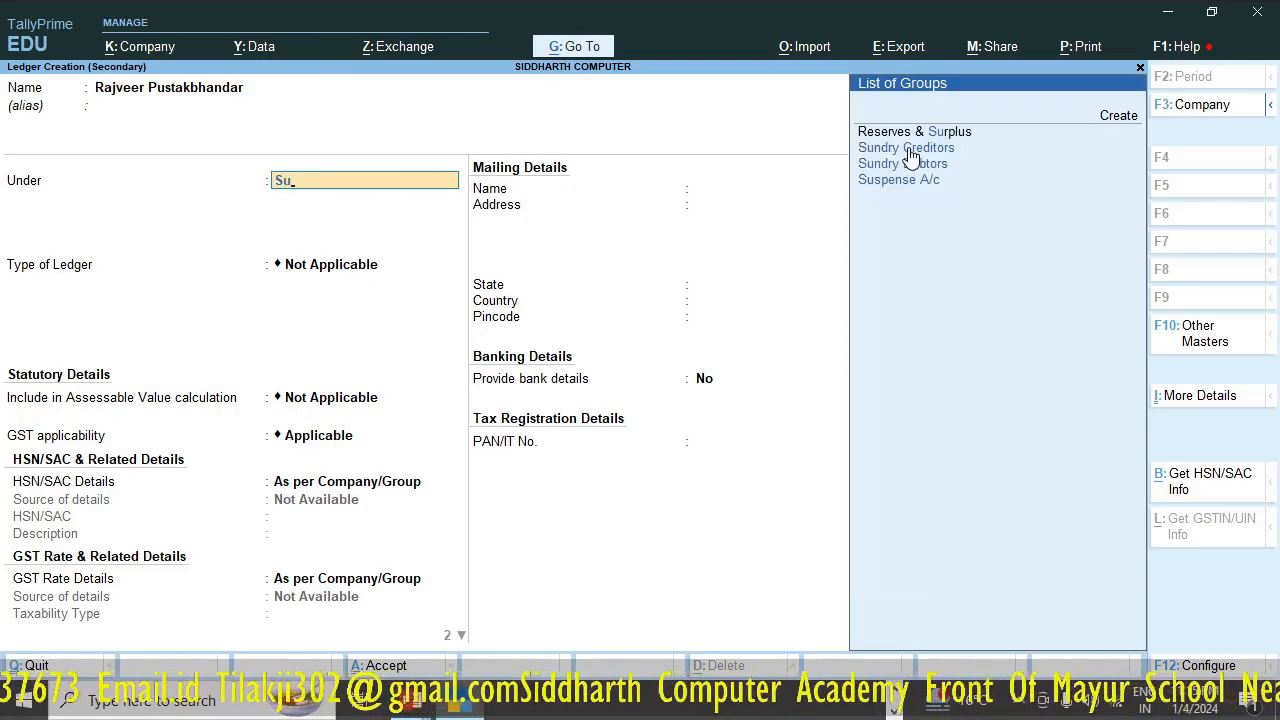
pyautogui.click(910, 150)
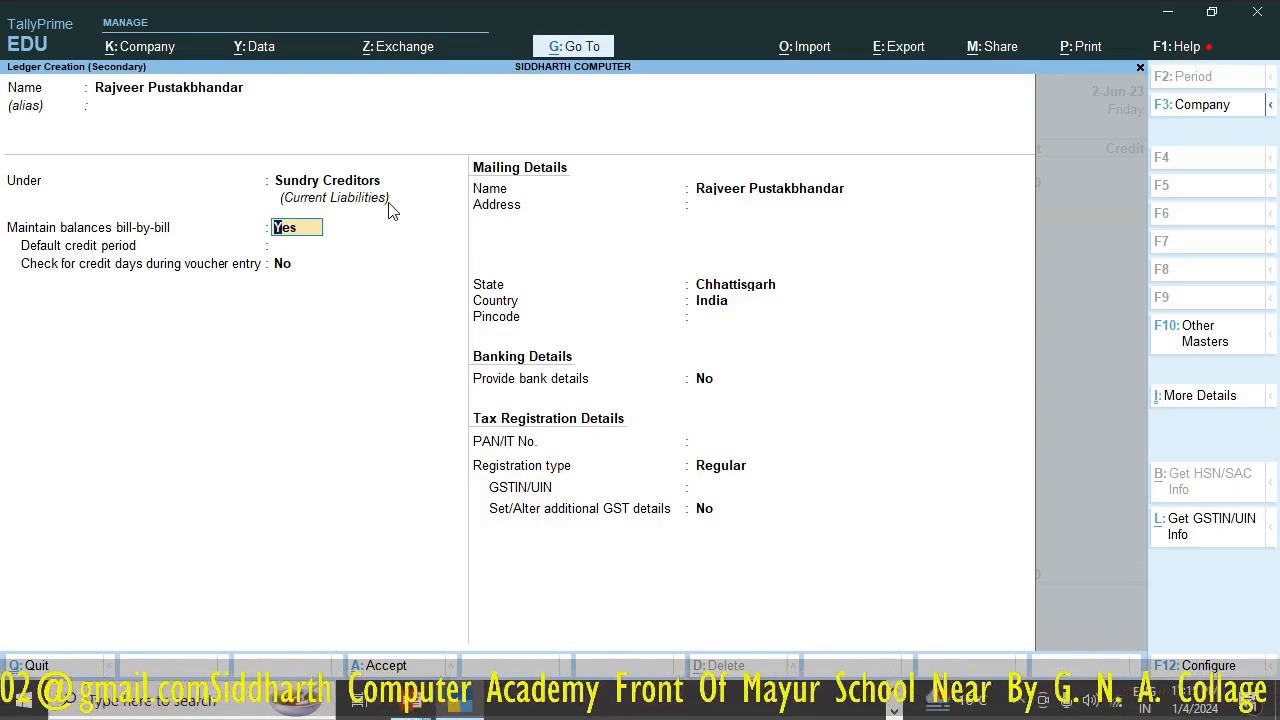
pyautogui.press('Return')
pyautogui.press('Return')
pyautogui.press('Return')
pyautogui.press('Return')
pyautogui.press('Return')
pyautogui.press('Return')
pyautogui.press('Return')
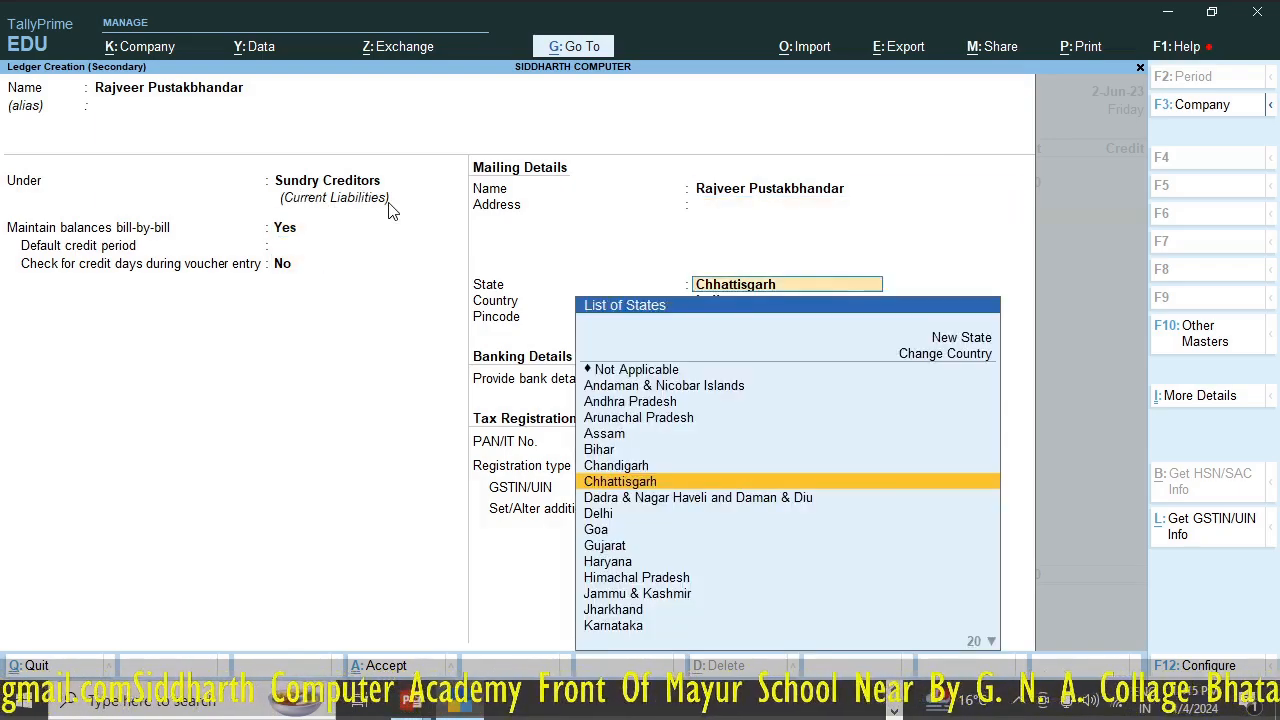
pyautogui.press('Return')
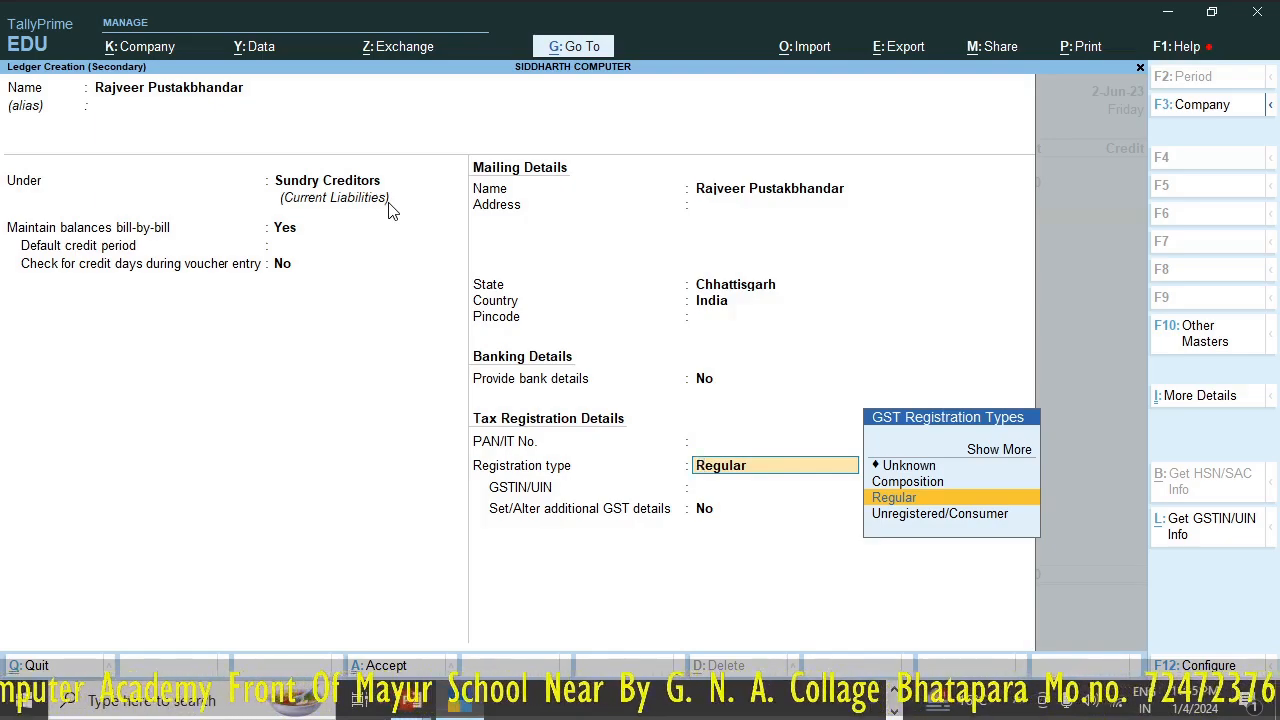
# - Keep the supplier's GST registration type as Regular, save the ledger without a GSTIN, and credit it with 500 in the journal
pyautogui.press('Up')
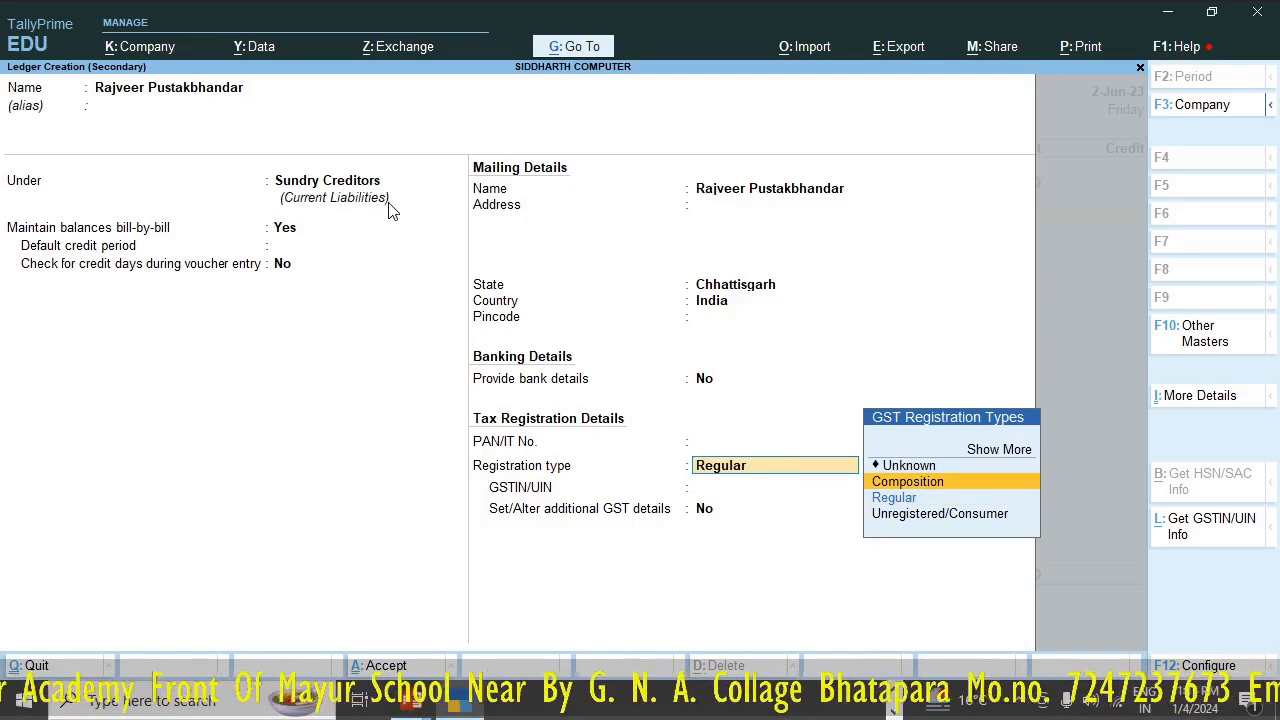
pyautogui.press('Down')
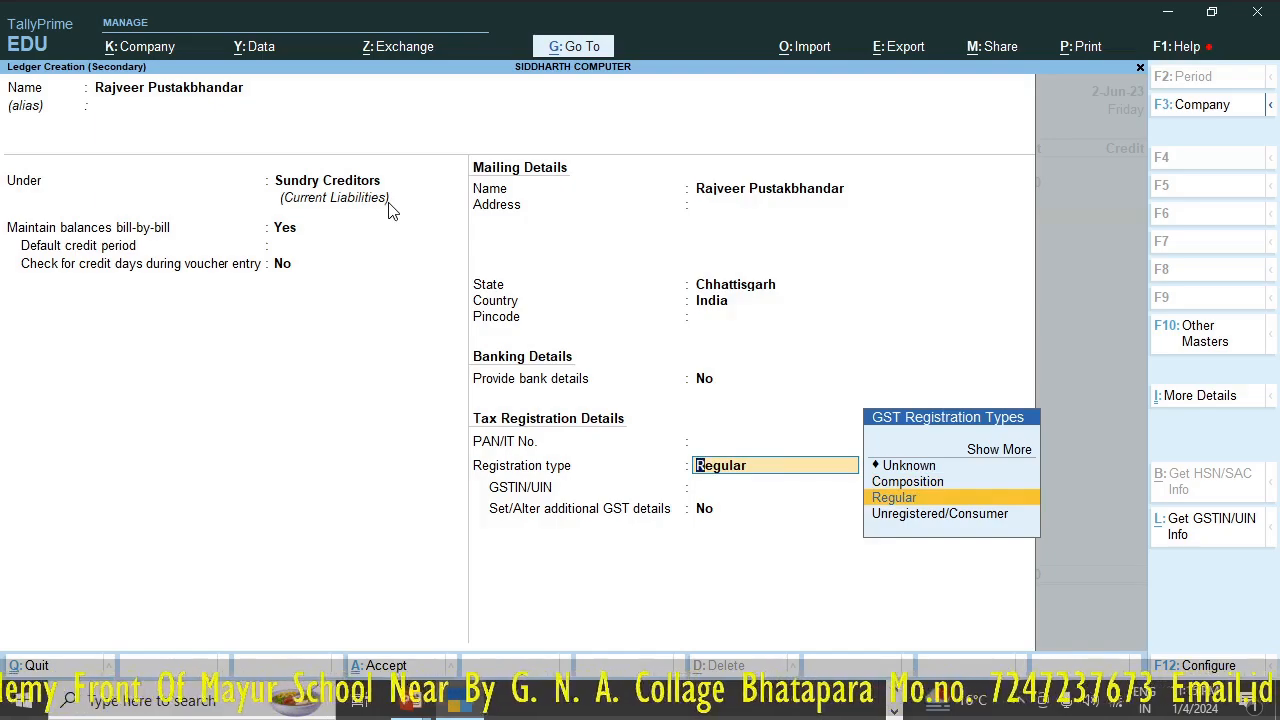
pyautogui.press('Return')
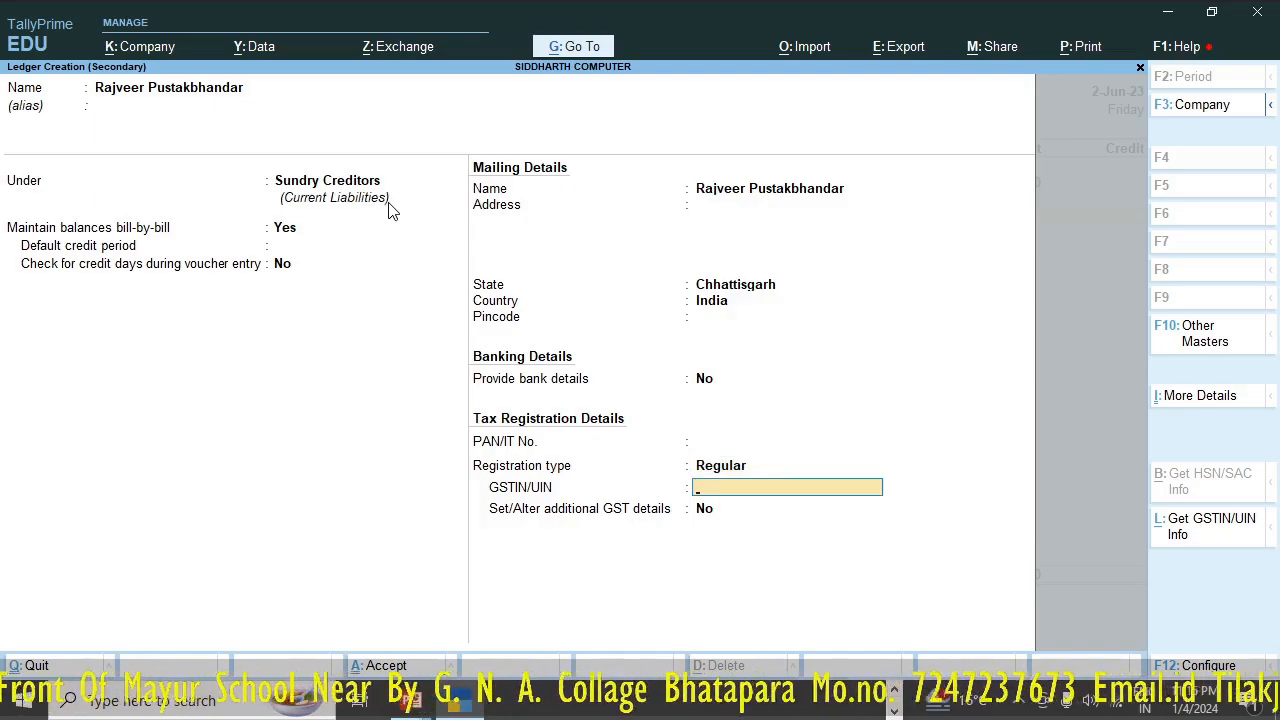
pyautogui.press('Return')
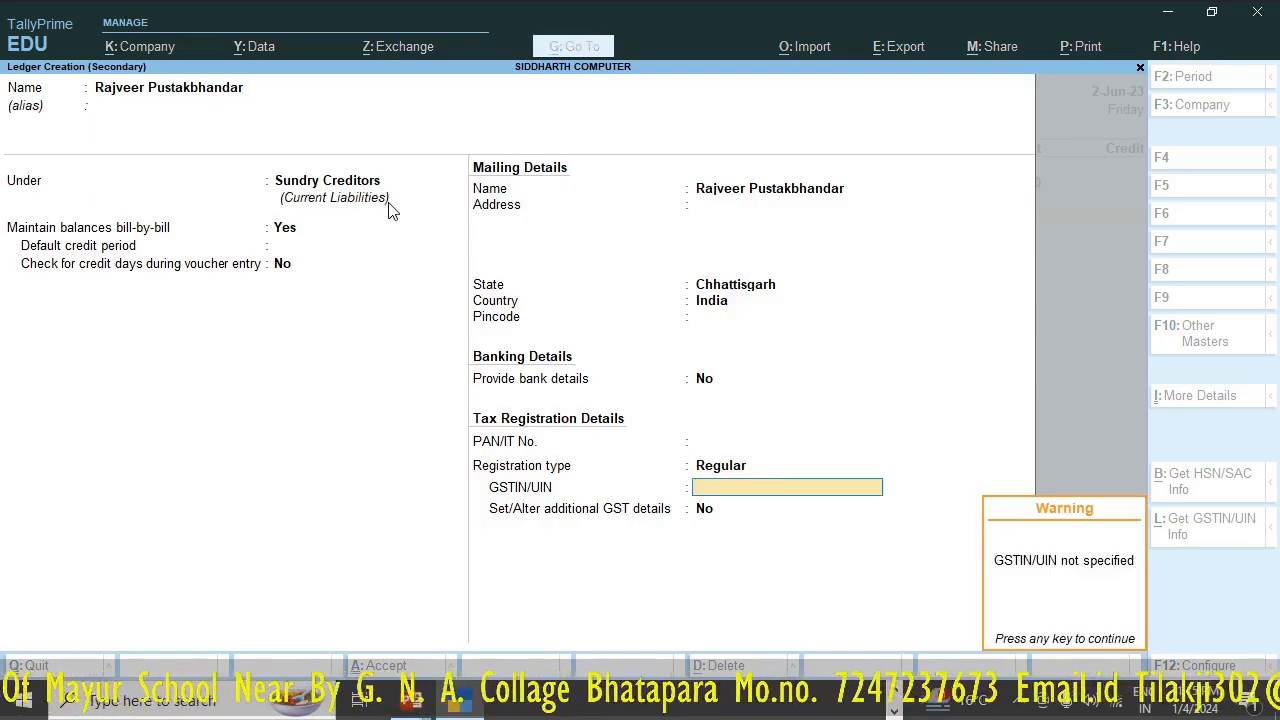
pyautogui.press('Return')
pyautogui.press('Return')
pyautogui.press('Return')
pyautogui.press('Return')
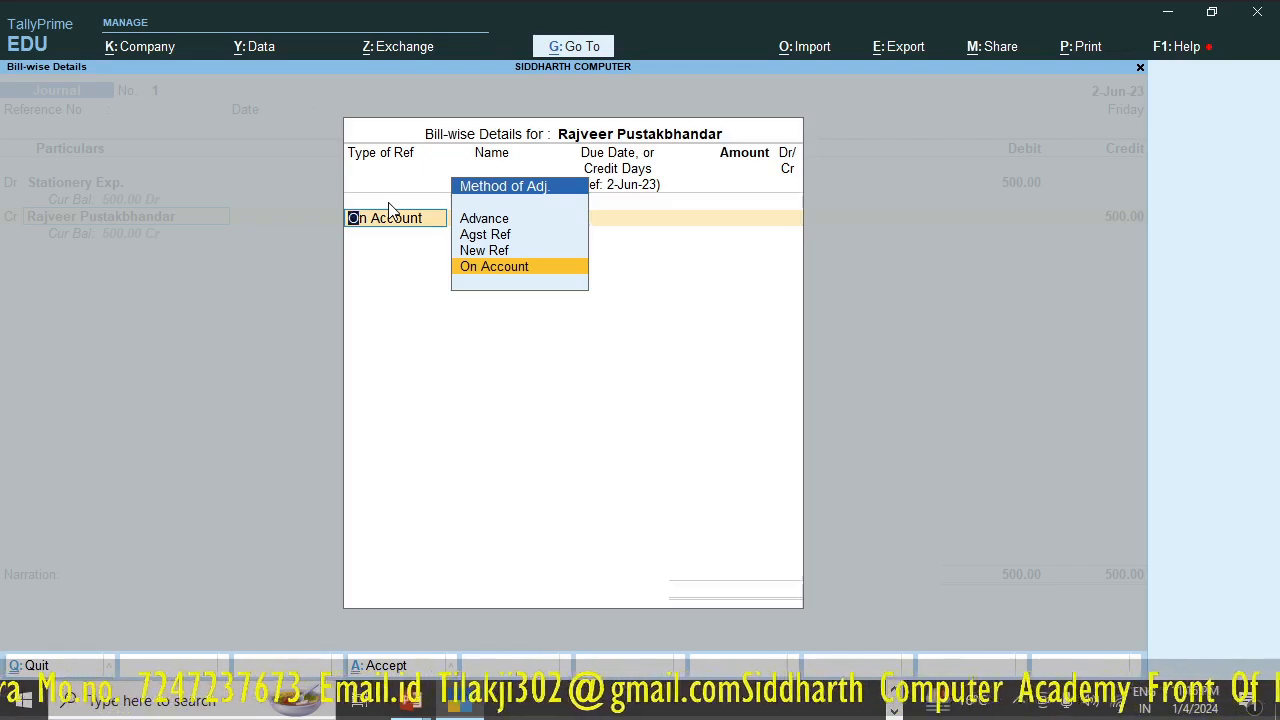
# - Allocate 500 as On Account in the supplier's bill-wise details
pyautogui.press('Return')
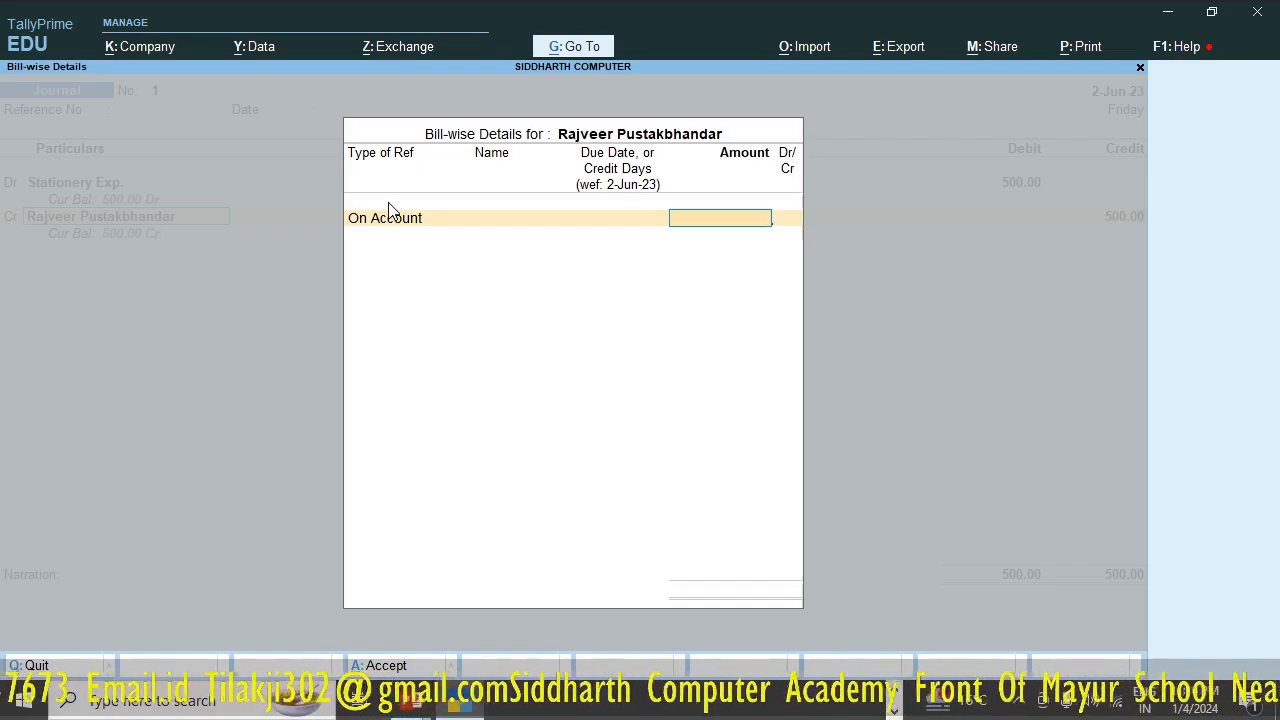
pyautogui.write('500')
pyautogui.press('Return')
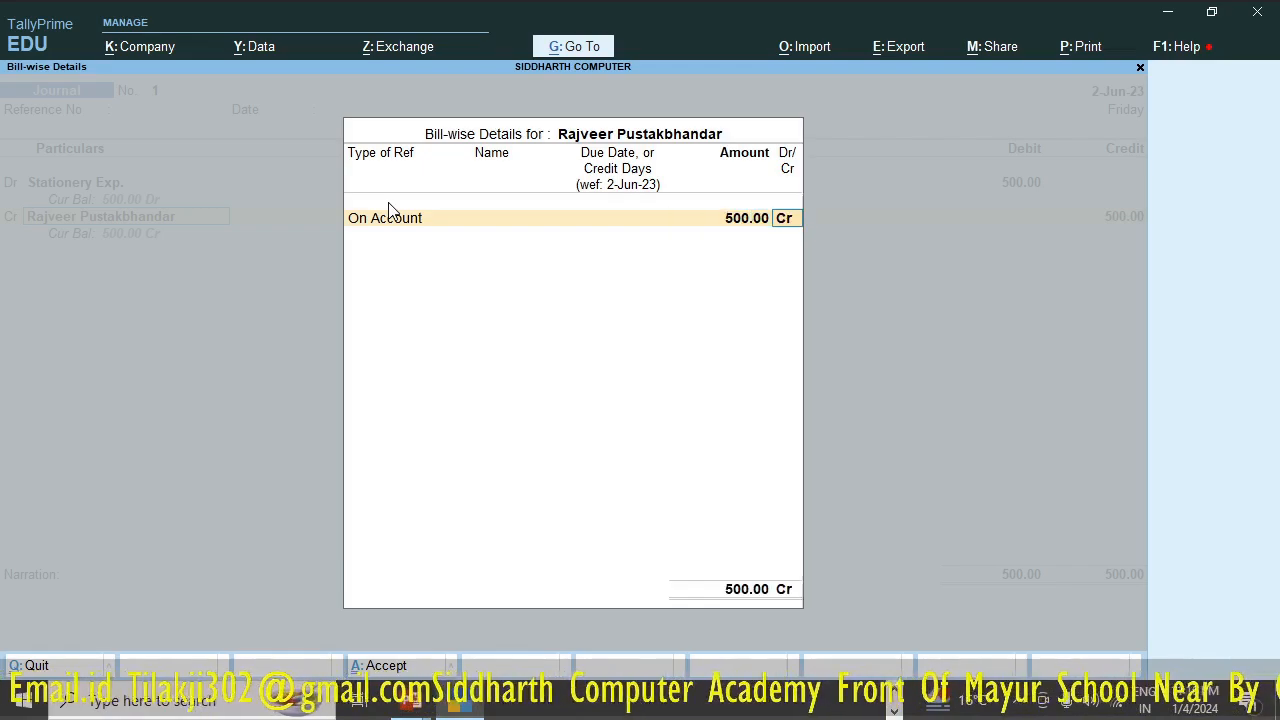
# - Accept the bill-wise allocation, enter the narration "pen rabar pencil" and save the stationery journal voucher
pyautogui.press('Return')
pyautogui.press('Return')
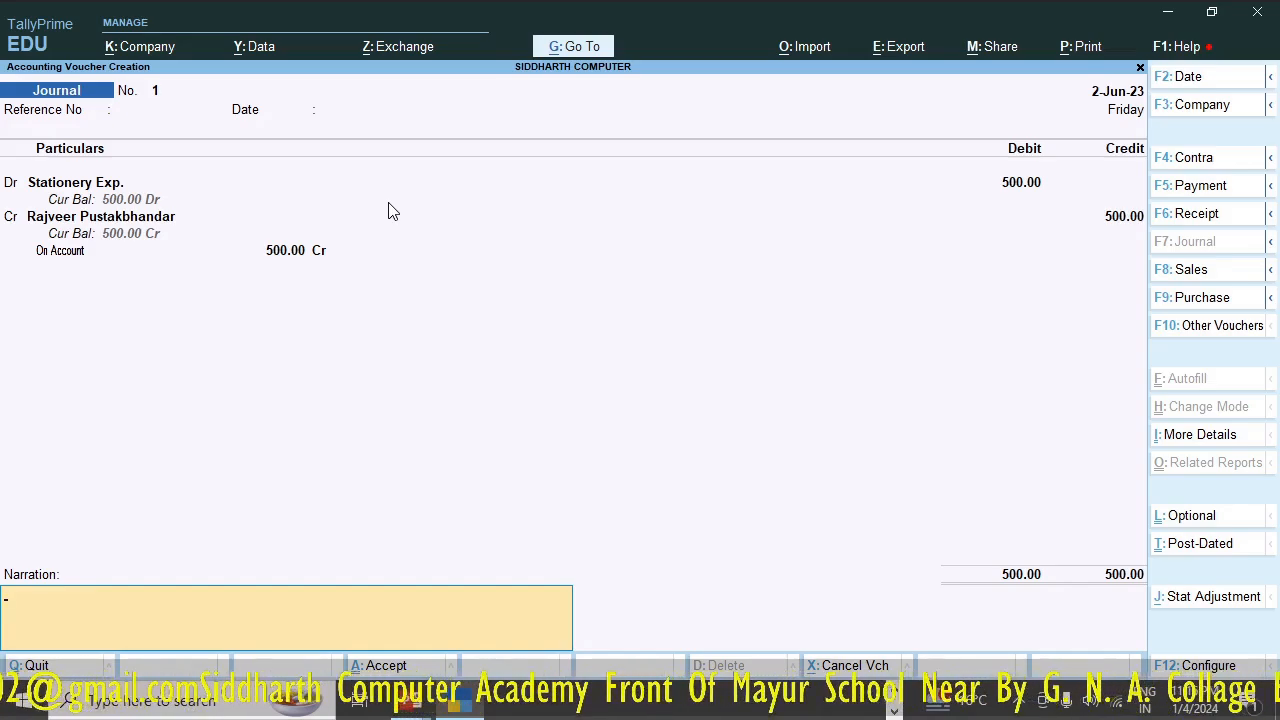
pyautogui.write('pen')
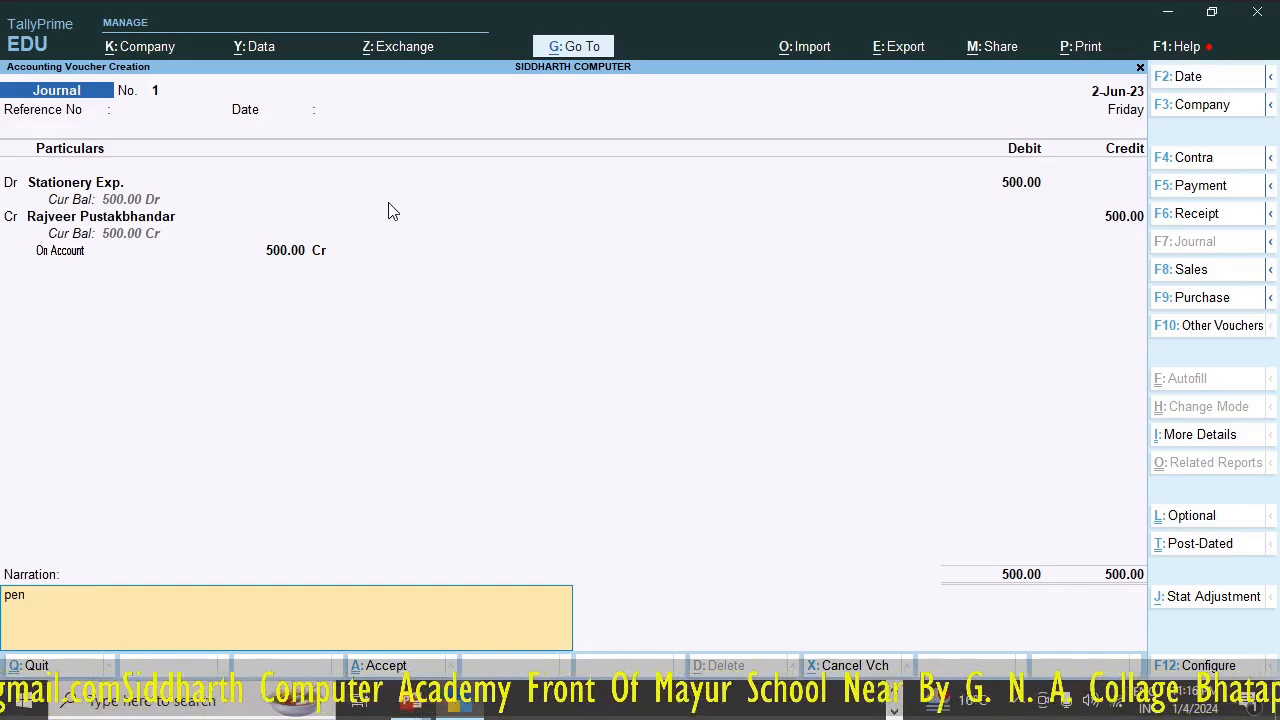
pyautogui.write(' pencil')
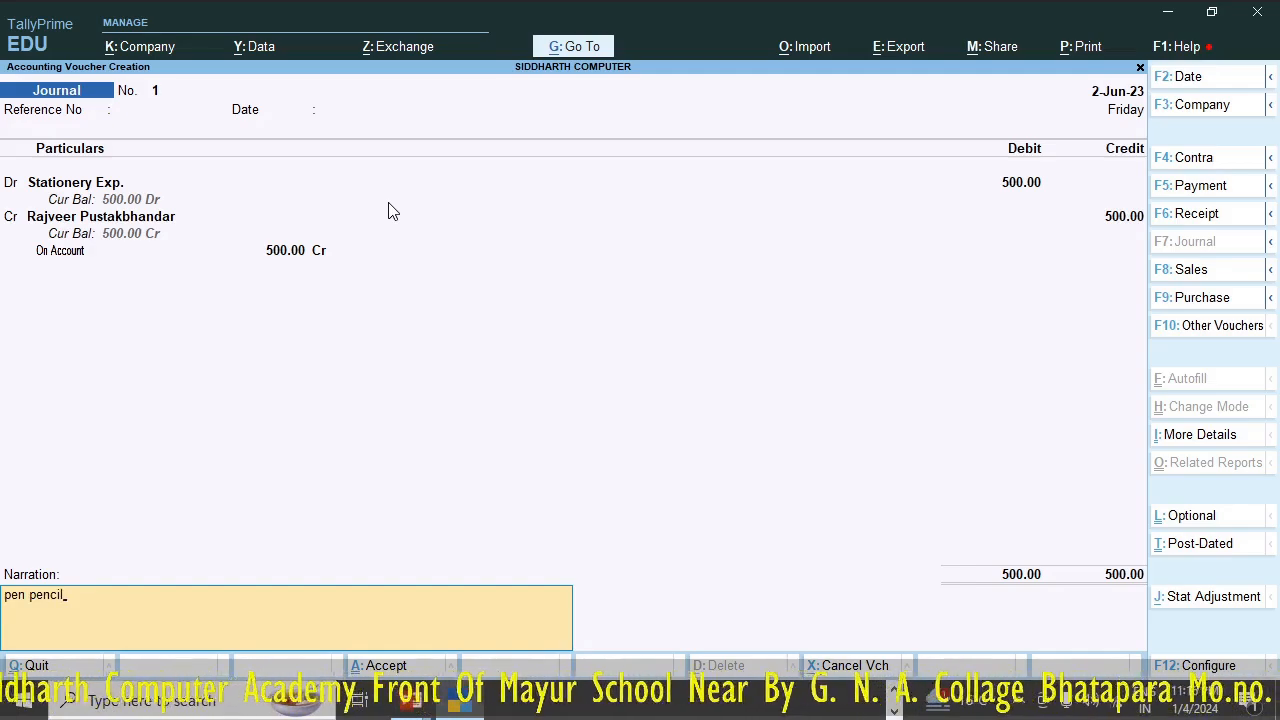
pyautogui.press('BackSpace')
pyautogui.press('BackSpace')
pyautogui.press('BackSpace')
pyautogui.press('BackSpace')
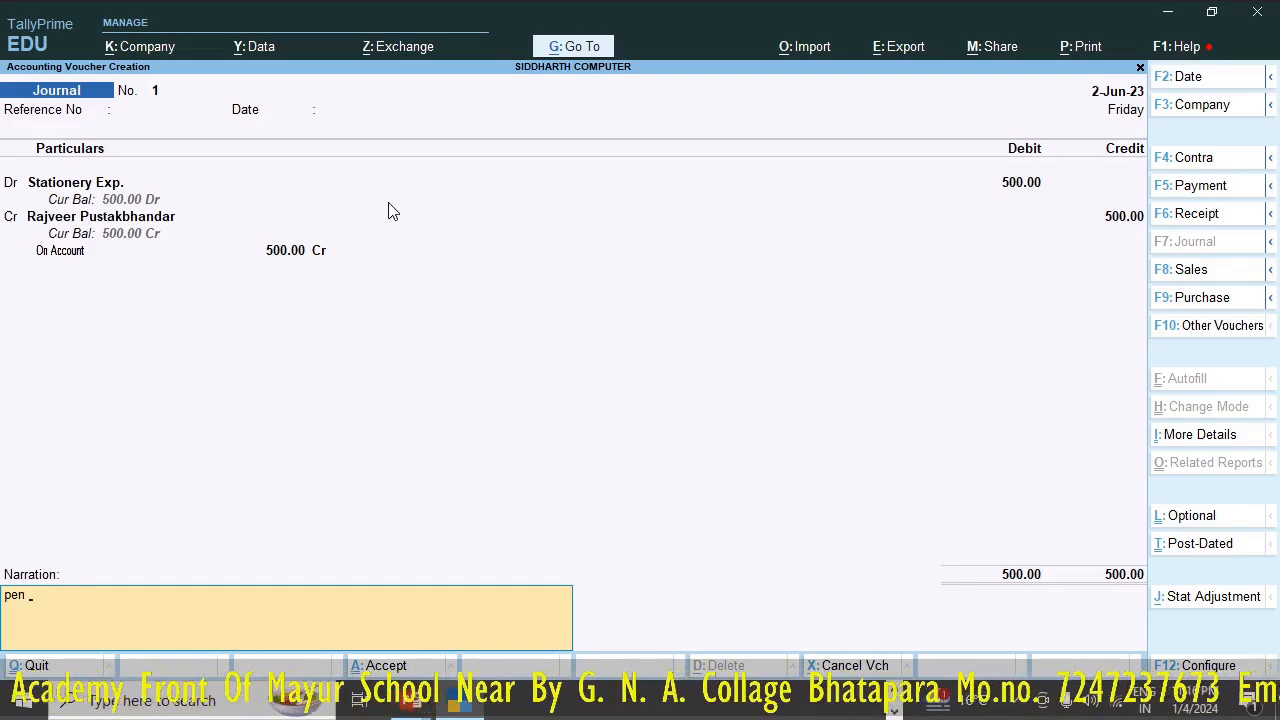
pyautogui.write('rabar')
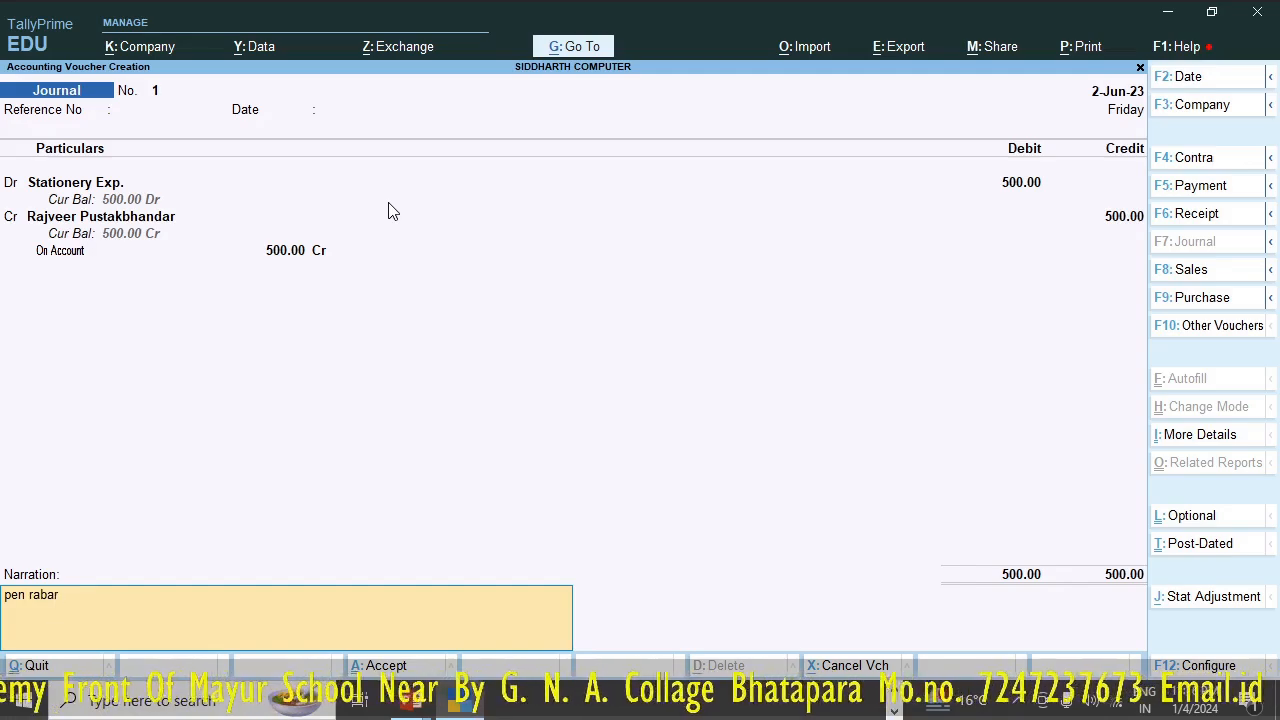
pyautogui.write(' pencil')
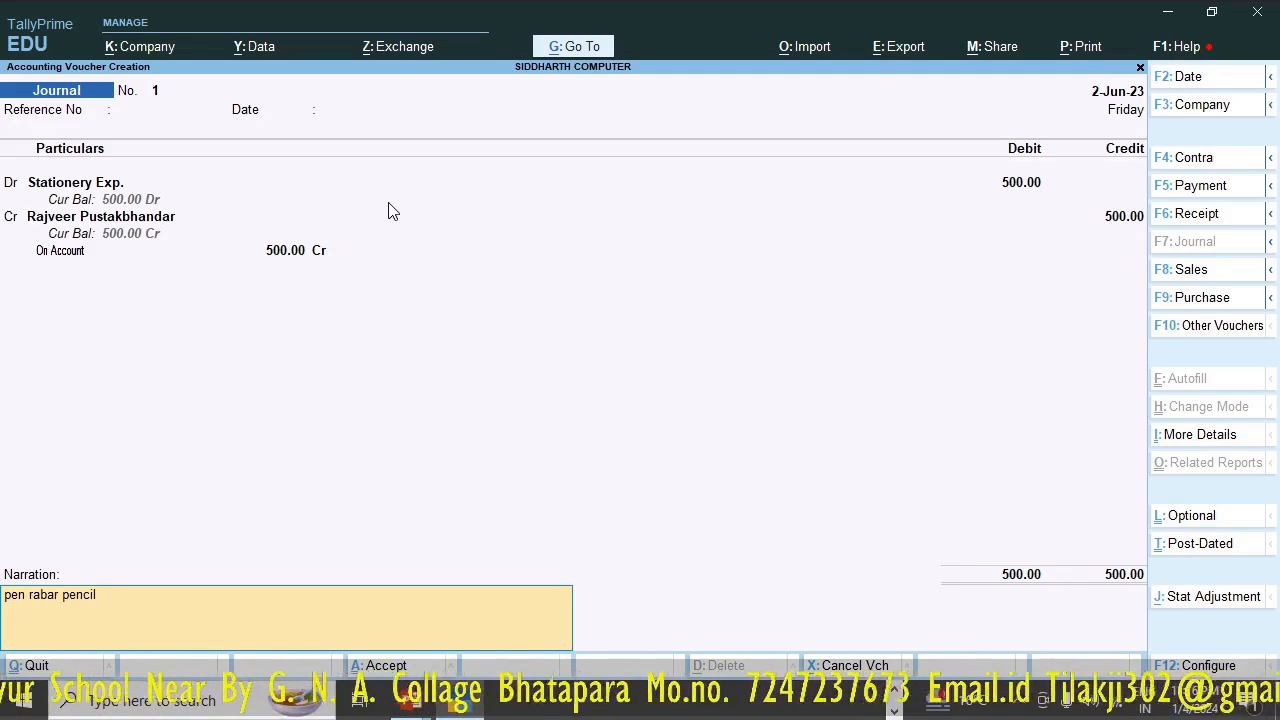
pyautogui.press('Return')
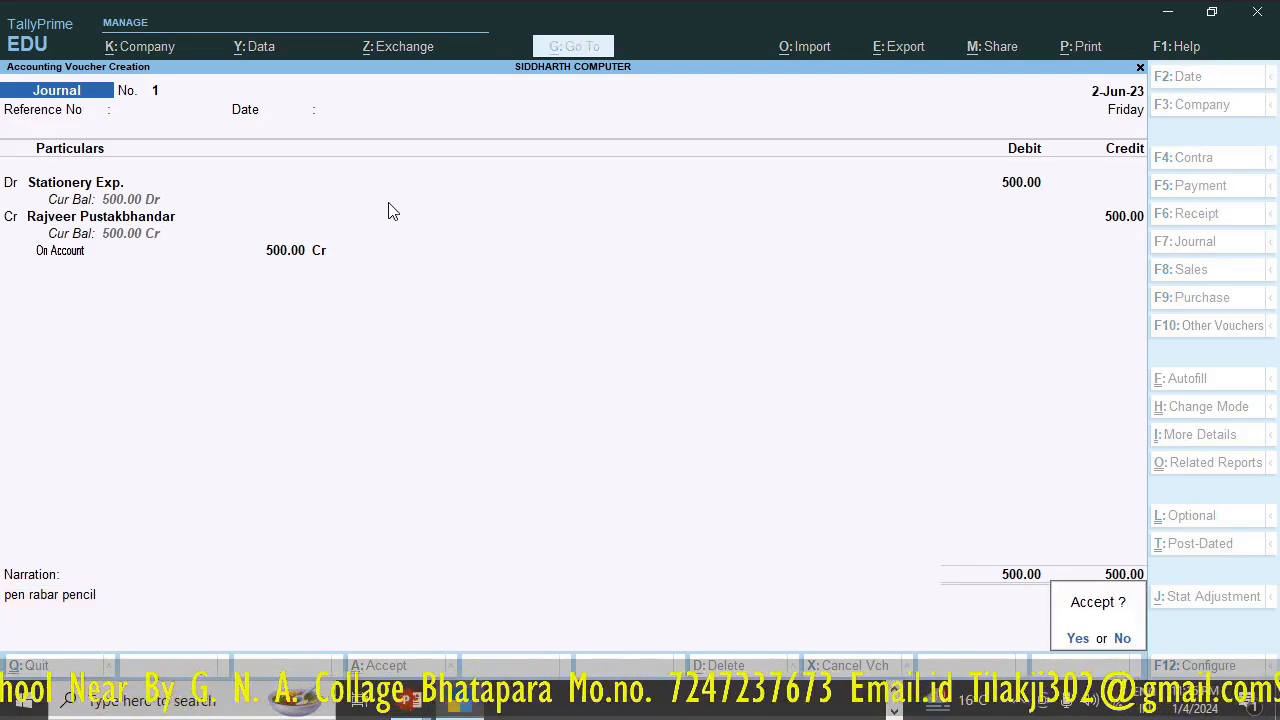
pyautogui.press('Return')
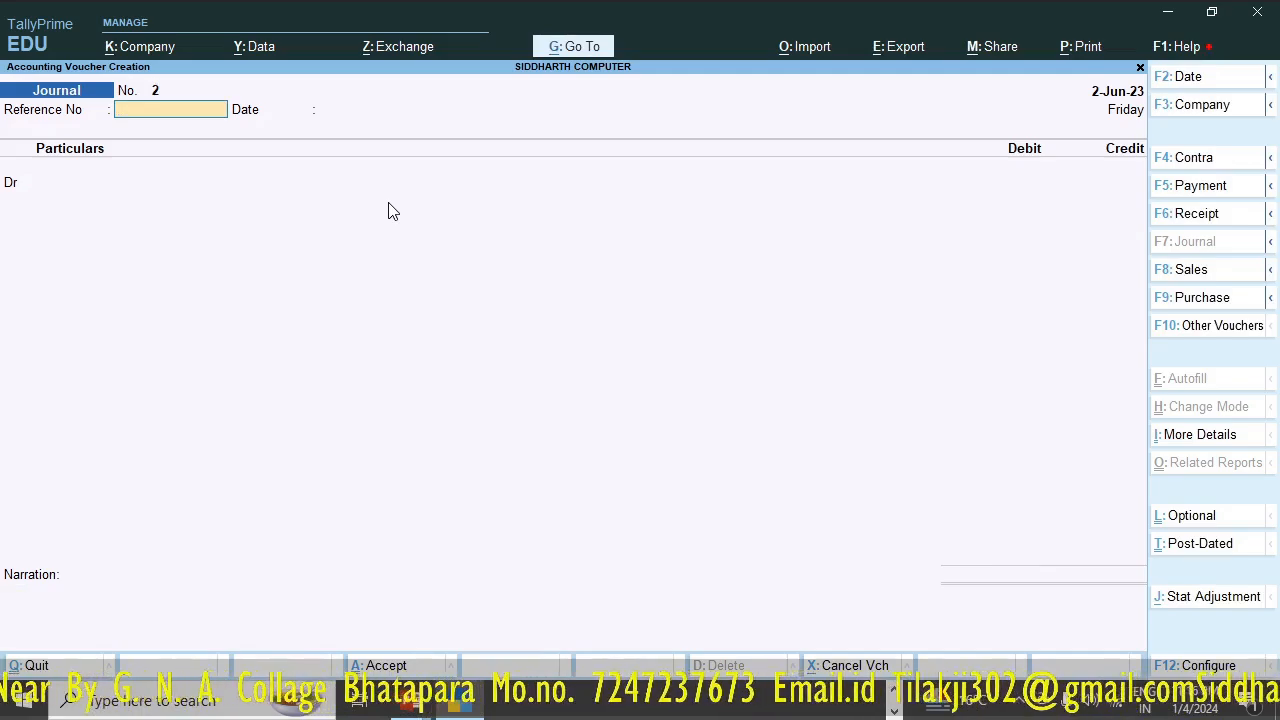
# - Leave voucher entry and open the Profit & Loss A/c report in its detailed view
pyautogui.press('Escape')
pyautogui.press('Return')
pyautogui.press('c')
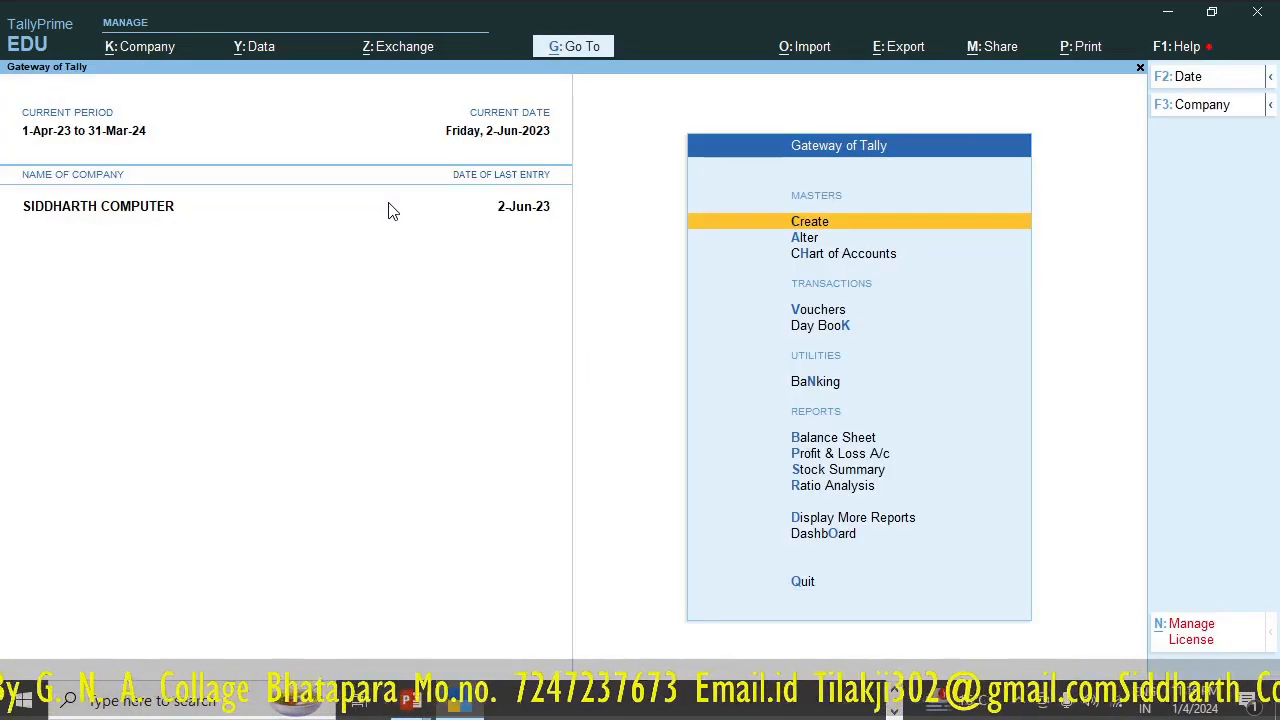
pyautogui.press('Down')
pyautogui.press('Down')
pyautogui.press('Down')
pyautogui.press('Down')
pyautogui.press('Down')
pyautogui.press('Down')
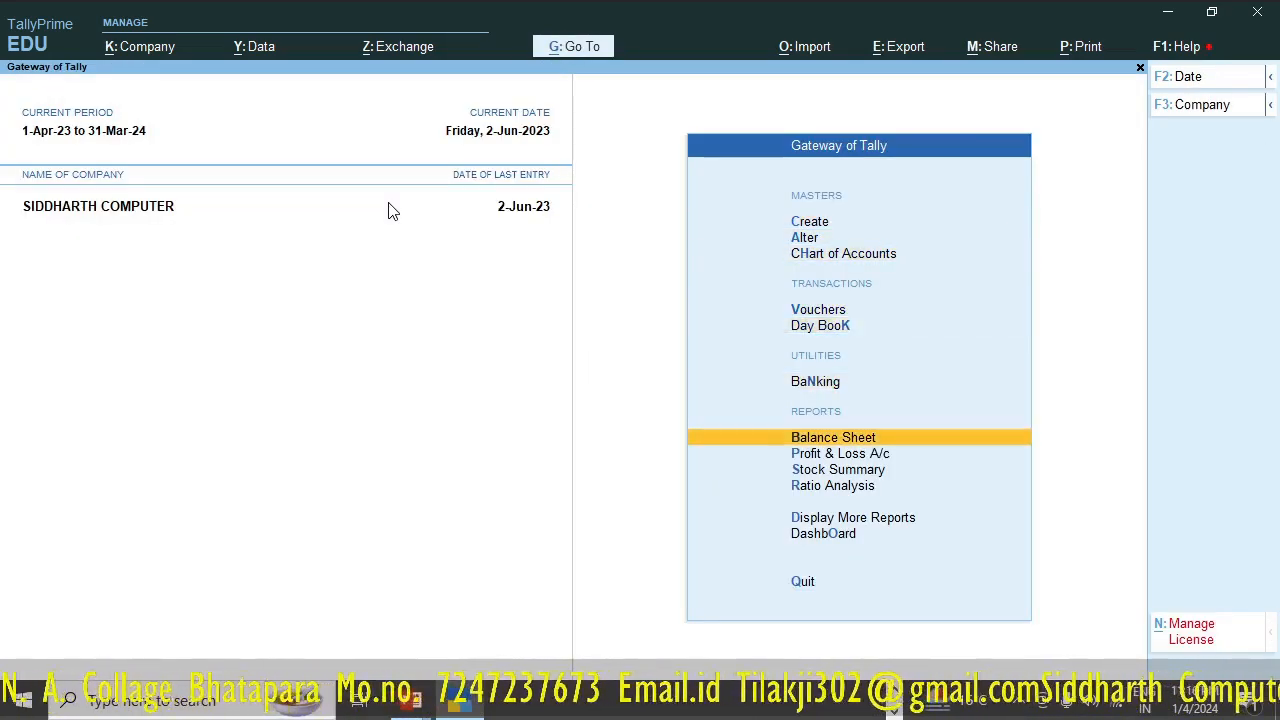
pyautogui.press('Down')
pyautogui.press('Return')
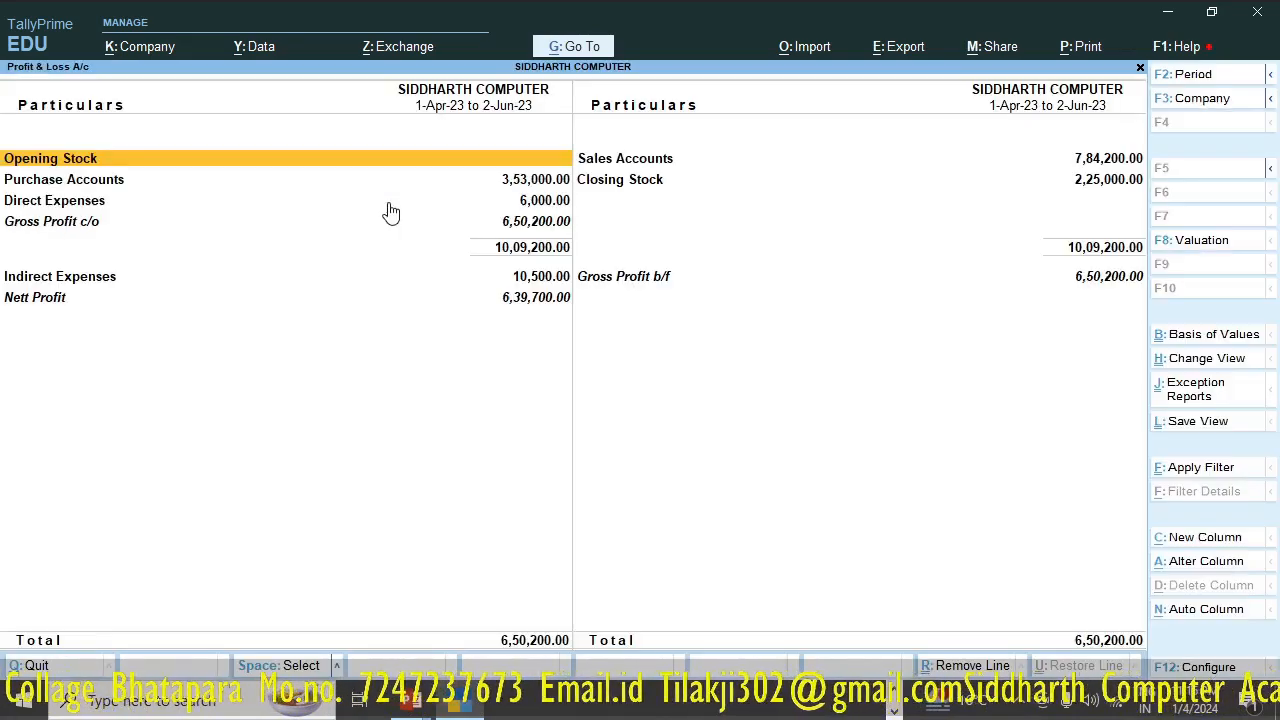
pyautogui.hotkey('alt', 'F5')
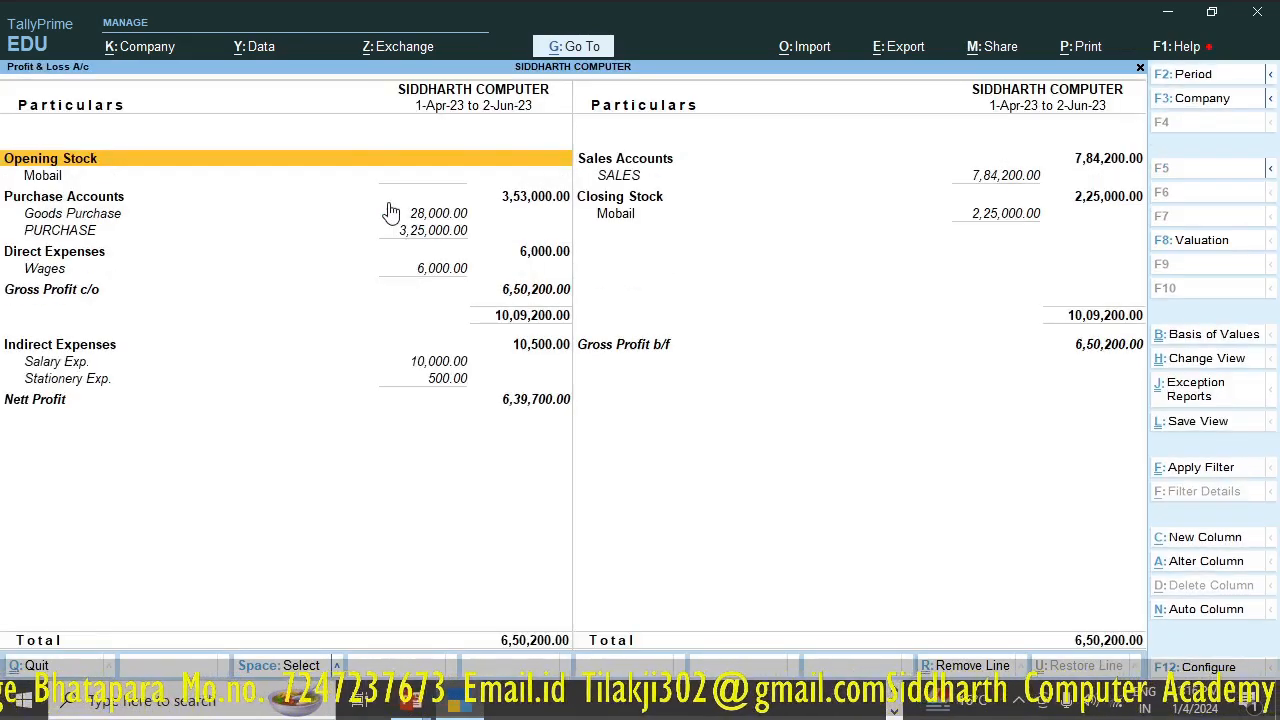
# - Examine the direct and indirect expense ledgers against gross profit and nett profit in the Profit & Loss A/c
pyautogui.press('Down')
pyautogui.press('Down')
pyautogui.press('Down')
pyautogui.press('Down')
pyautogui.press('Down')
pyautogui.press('Down')
pyautogui.press('Down')
pyautogui.press('Down')
pyautogui.press('Down')
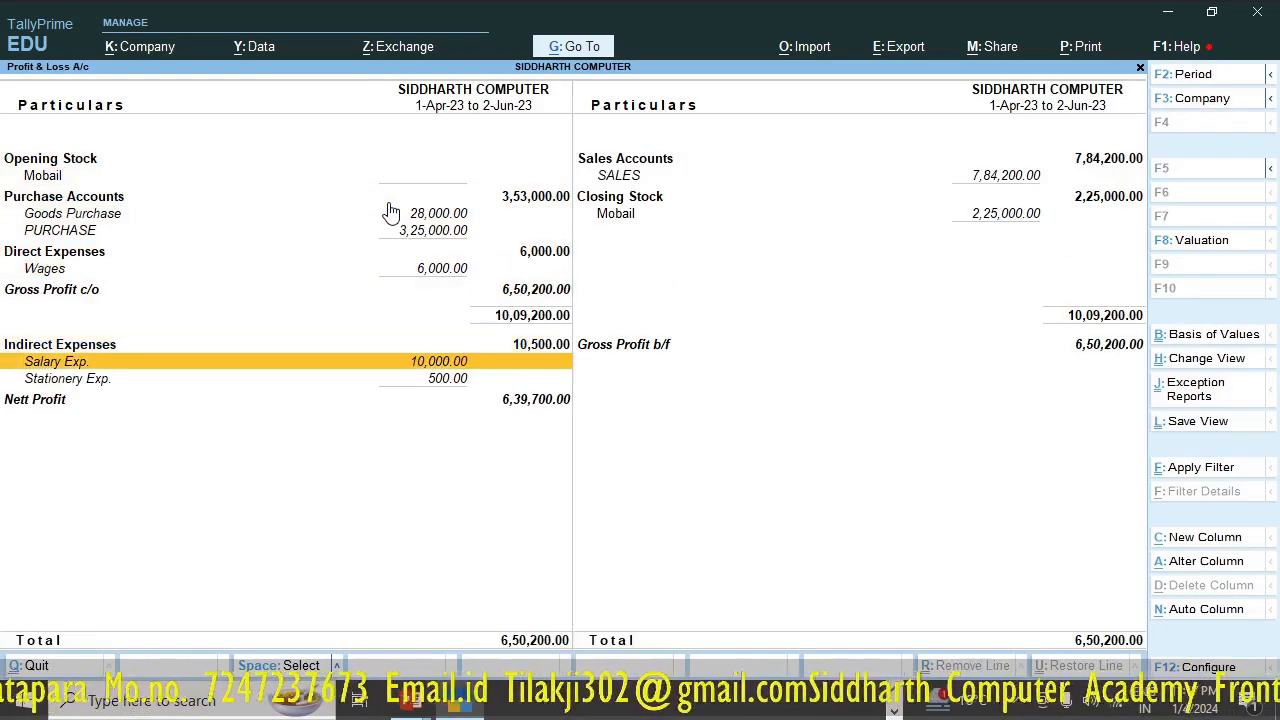
pyautogui.press('Down')
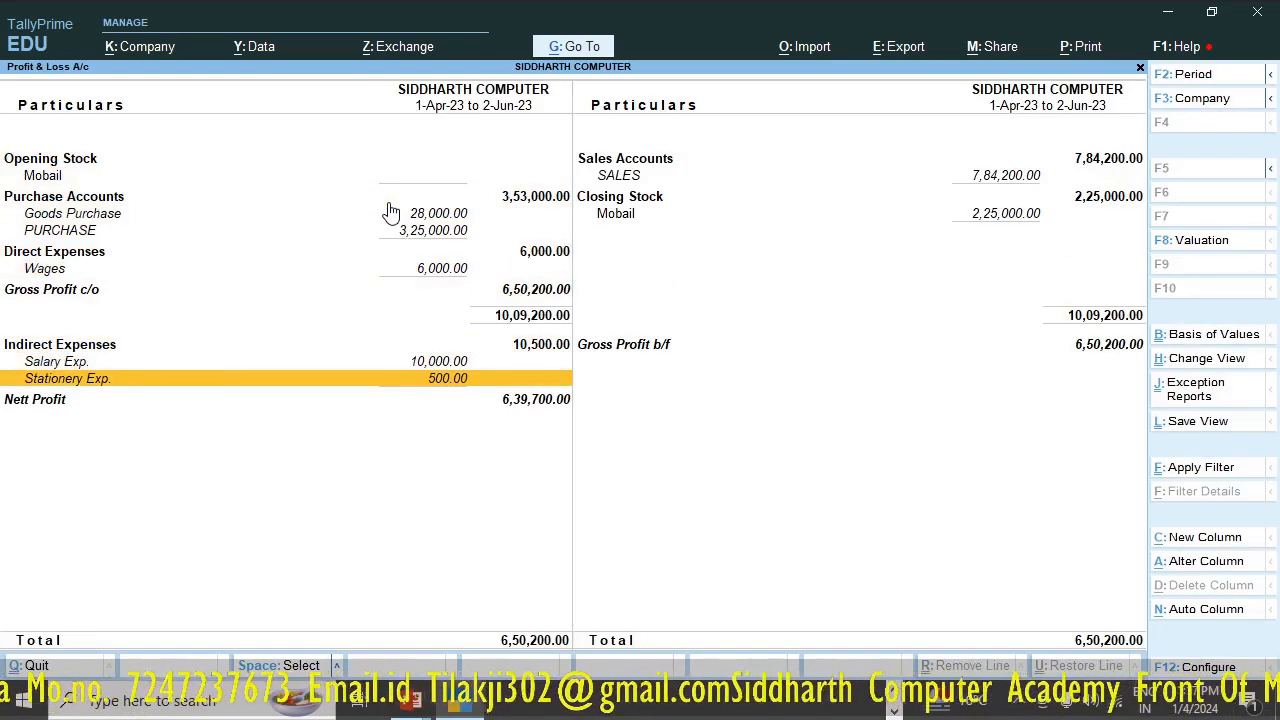
pyautogui.press('Up')
pyautogui.press('Up')
pyautogui.press('Up')
pyautogui.press('Up')
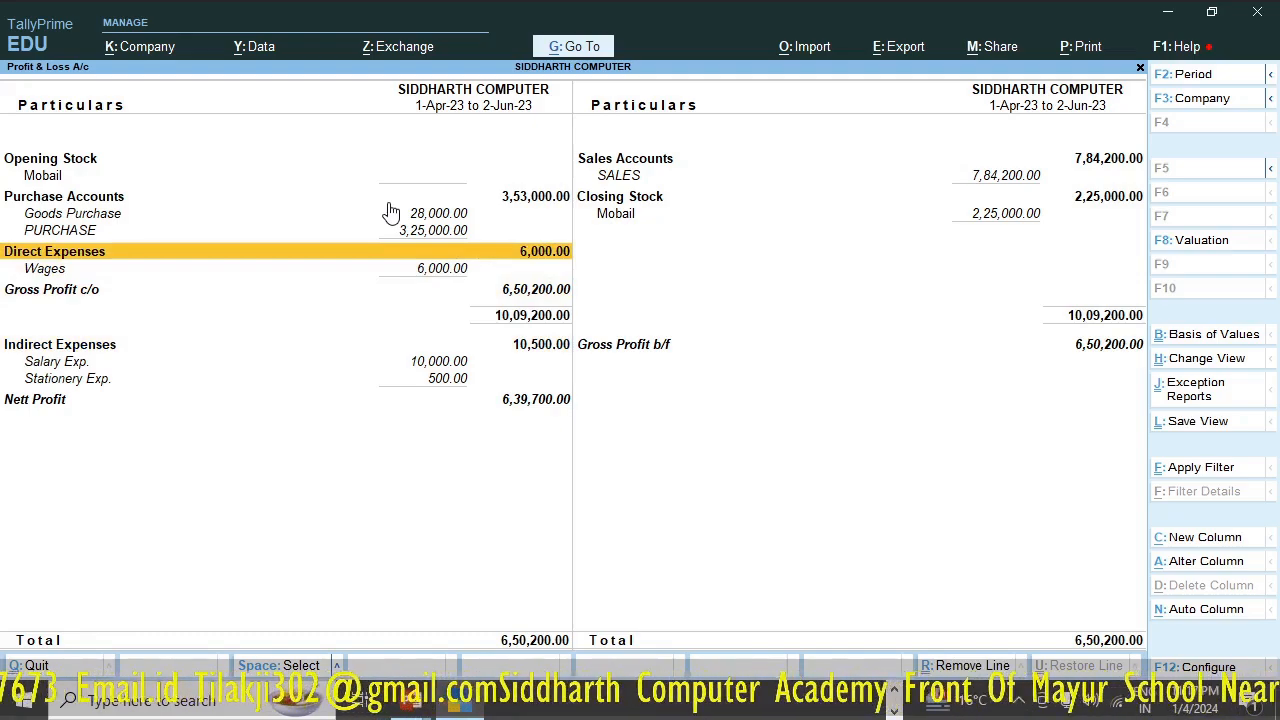
pyautogui.press('Down')
pyautogui.press('Down')
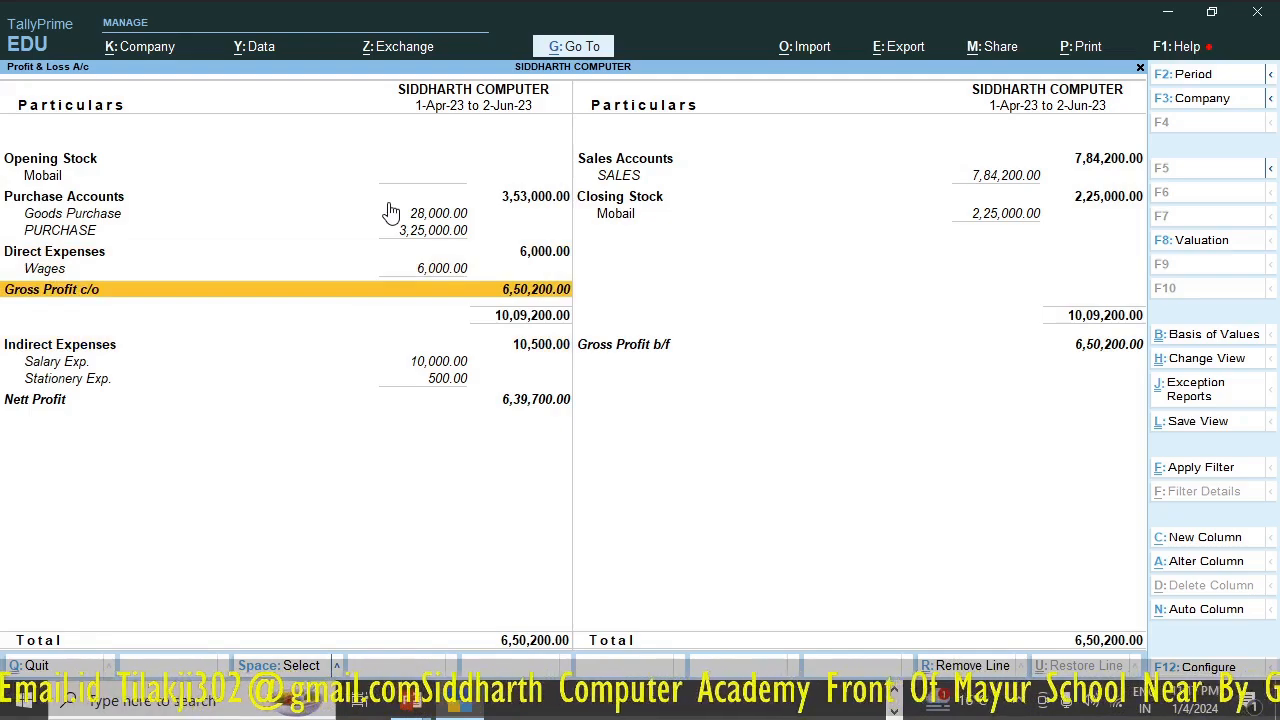
pyautogui.press('Down')
pyautogui.press('Down')
pyautogui.press('Down')
pyautogui.press('Down')
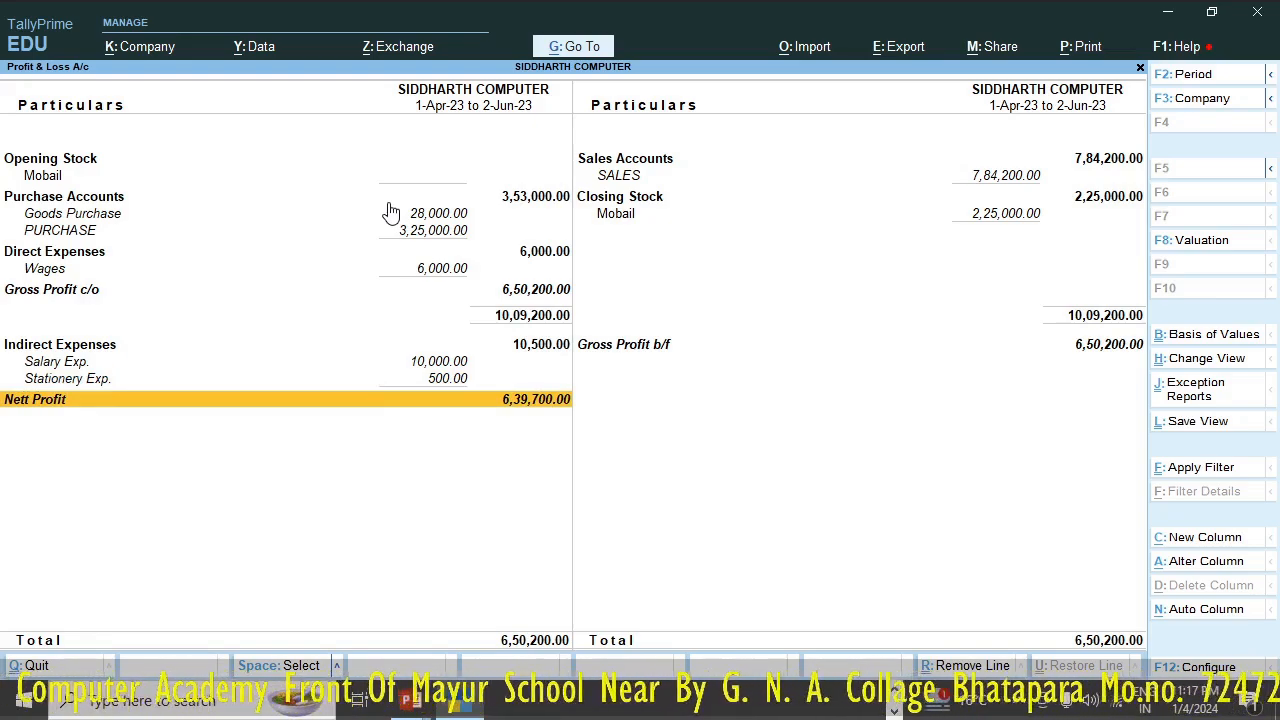
pyautogui.press('Up')
pyautogui.press('Up')
pyautogui.press('Up')
pyautogui.press('Up')
pyautogui.press('Up')
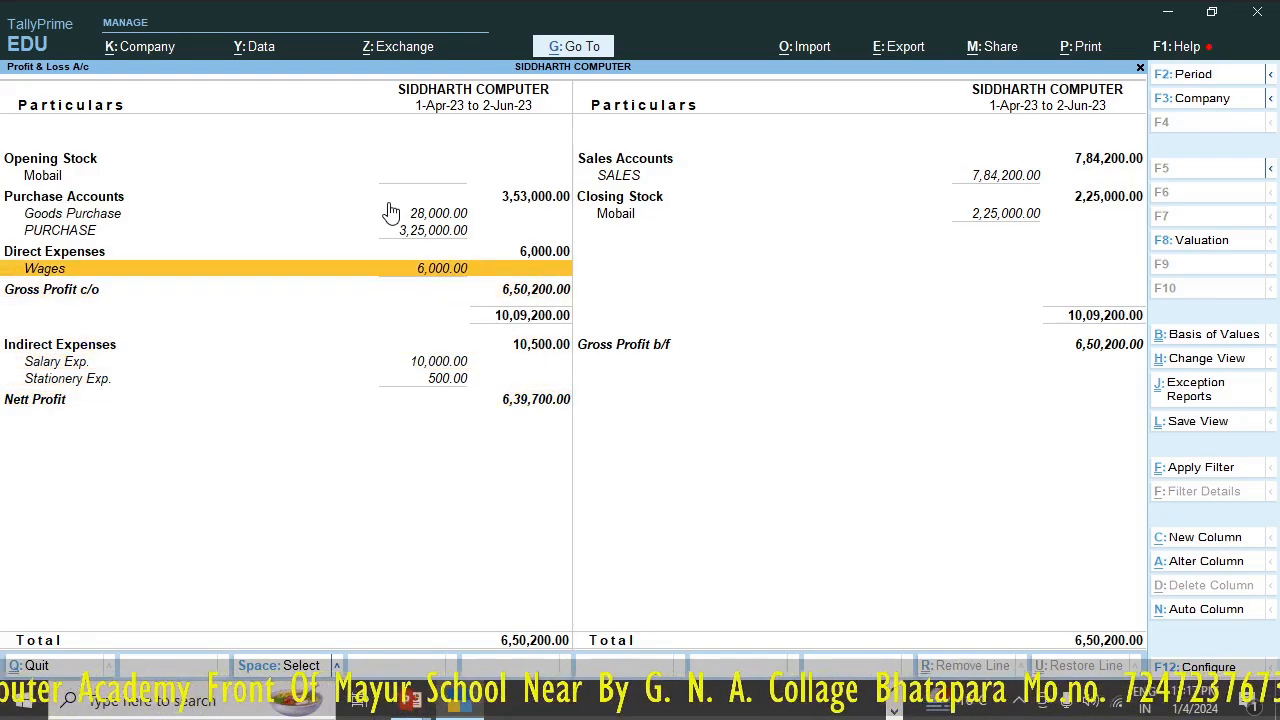
# - Alter the Salary Exp. ledger from the Profit & Loss A/c, placing it under Direct Expenses, and save it
pyautogui.press('Down')
pyautogui.press('Down')
pyautogui.press('Down')
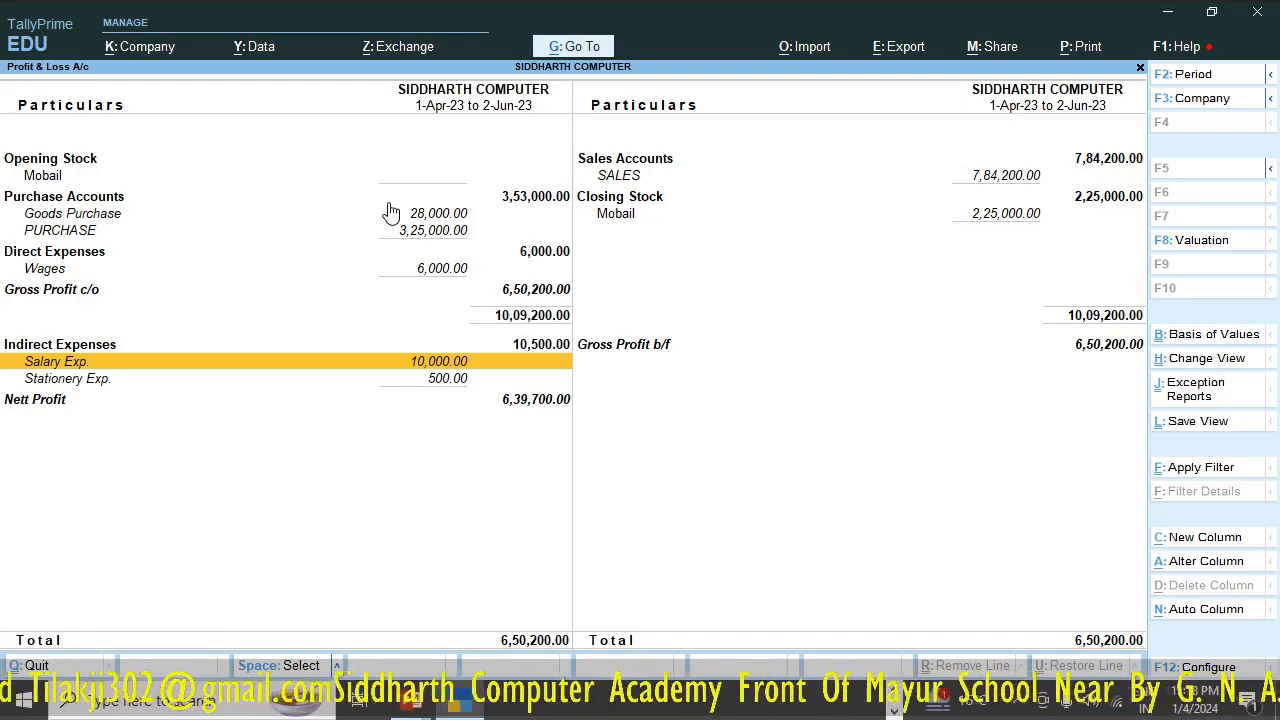
pyautogui.press('ctrl')
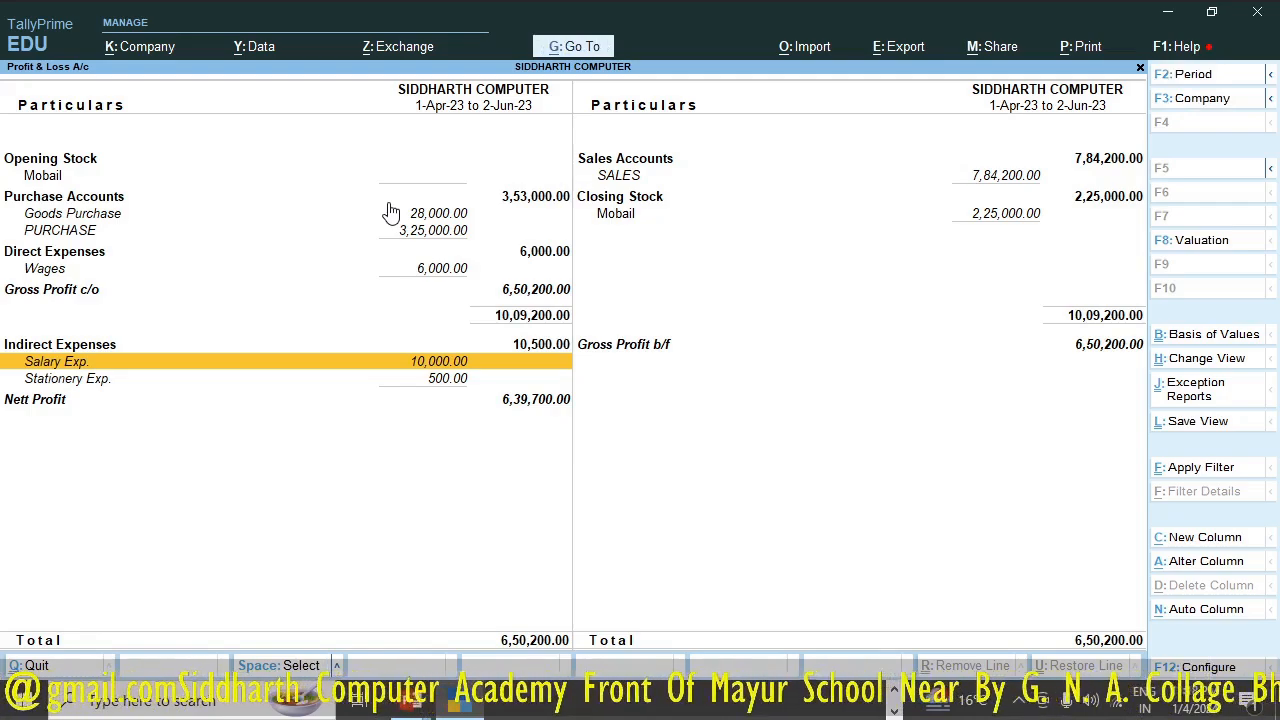
pyautogui.press('Down')
pyautogui.press('Up')
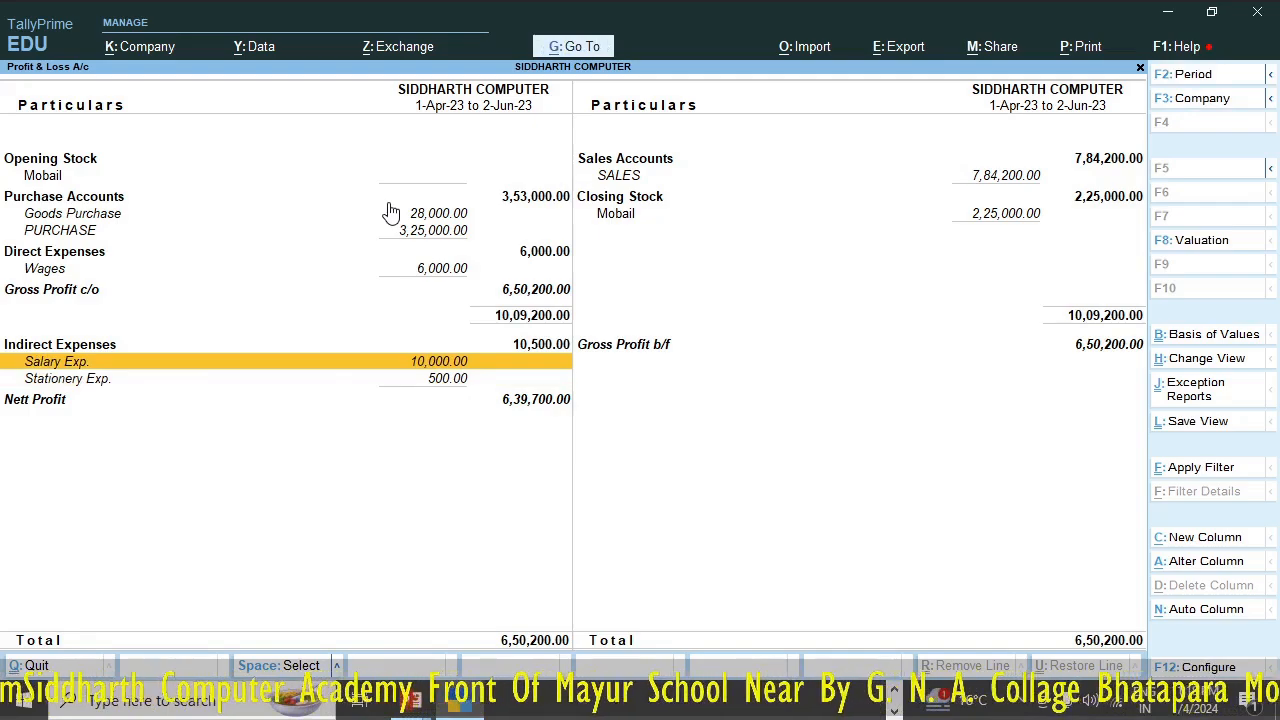
pyautogui.hotkey('ctrl', 'Return')
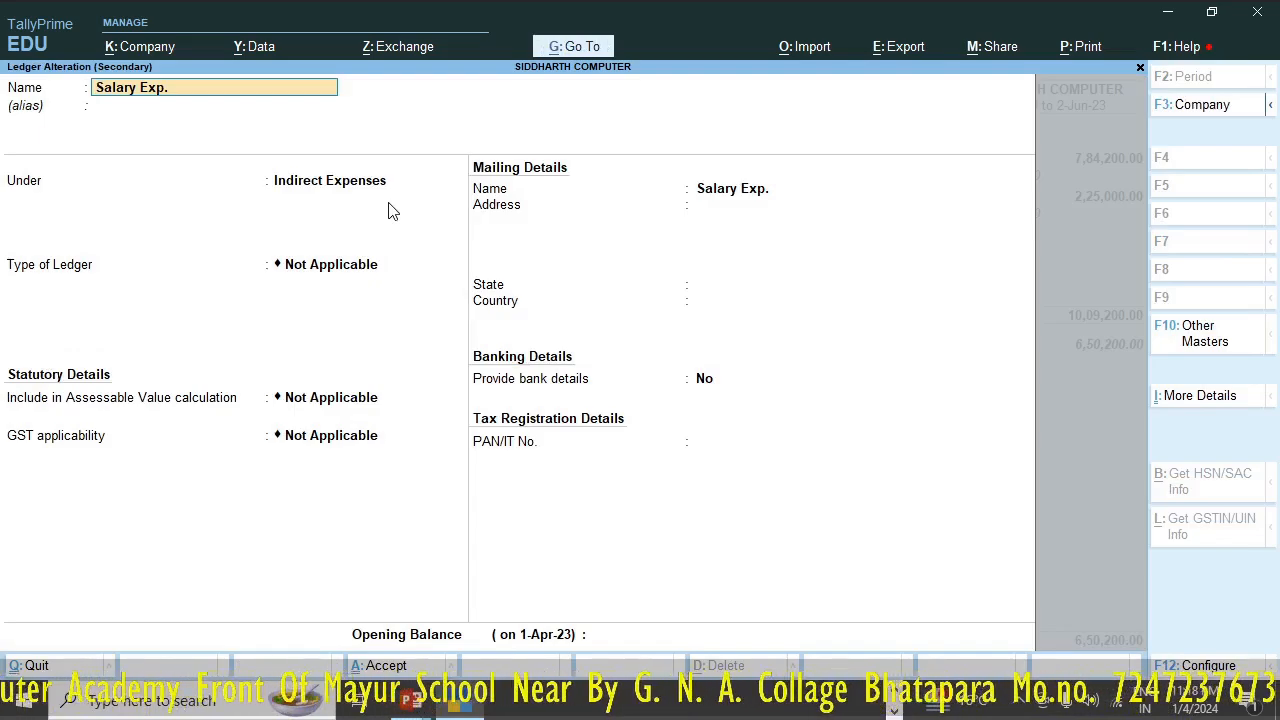
pyautogui.press('Return')
pyautogui.press('Return')
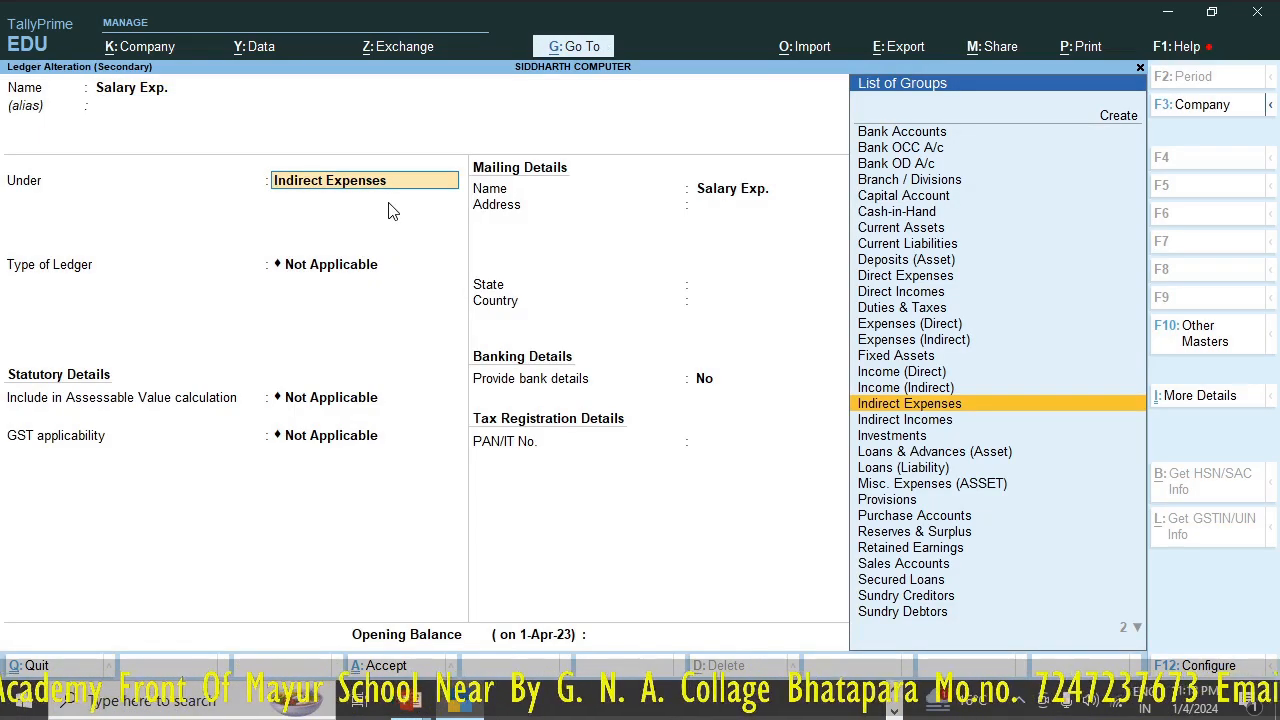
pyautogui.write('Di')
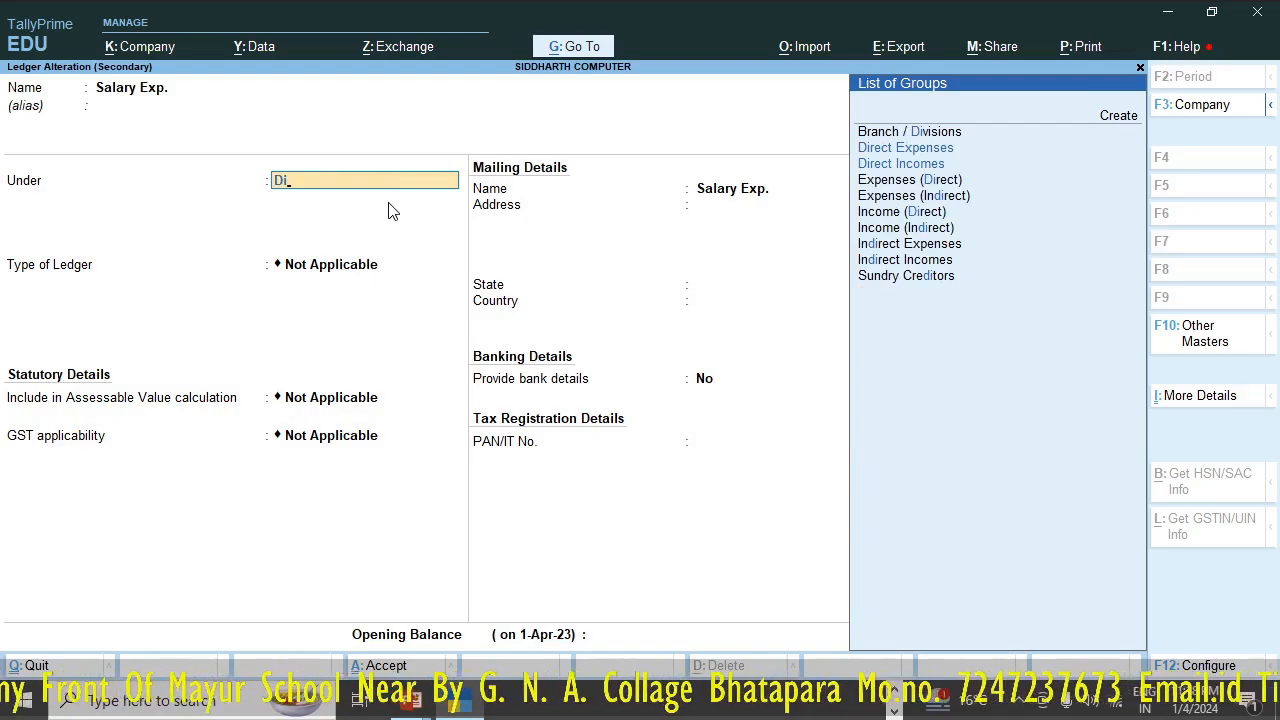
pyautogui.press('Return')
pyautogui.press('Return')
pyautogui.press('Return')
pyautogui.press('Return')
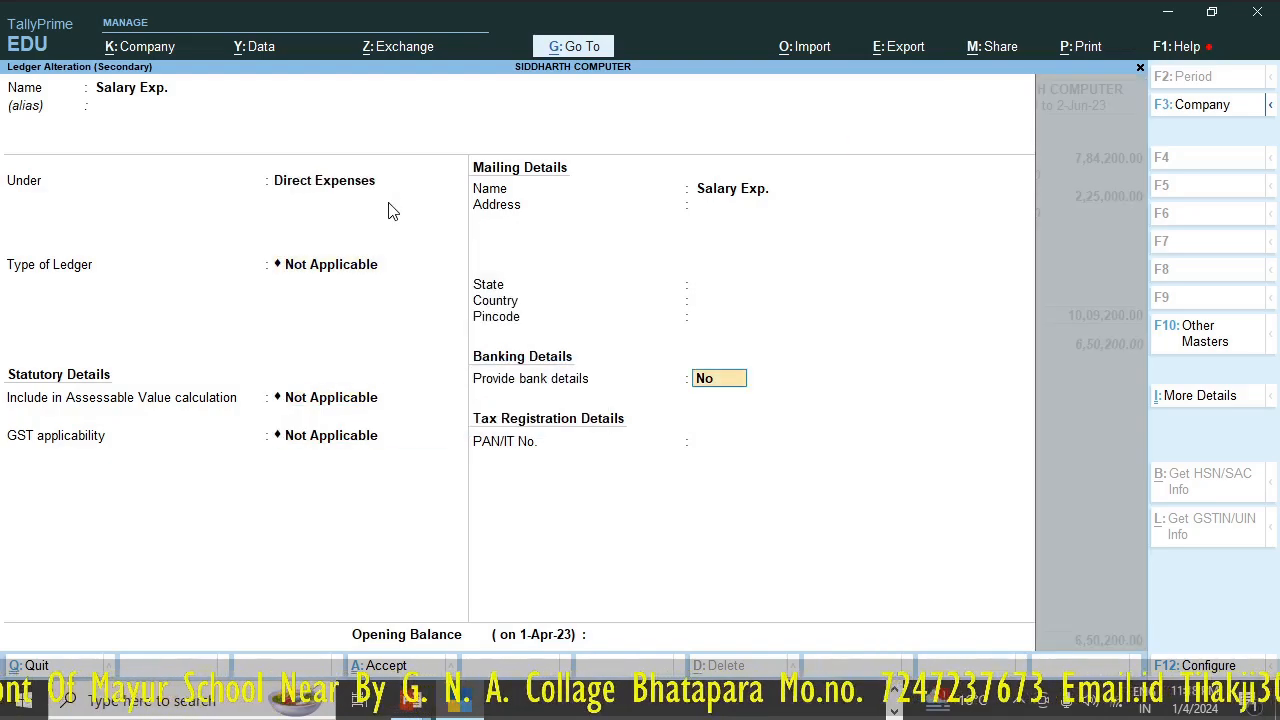
pyautogui.press('Return')
pyautogui.press('y')
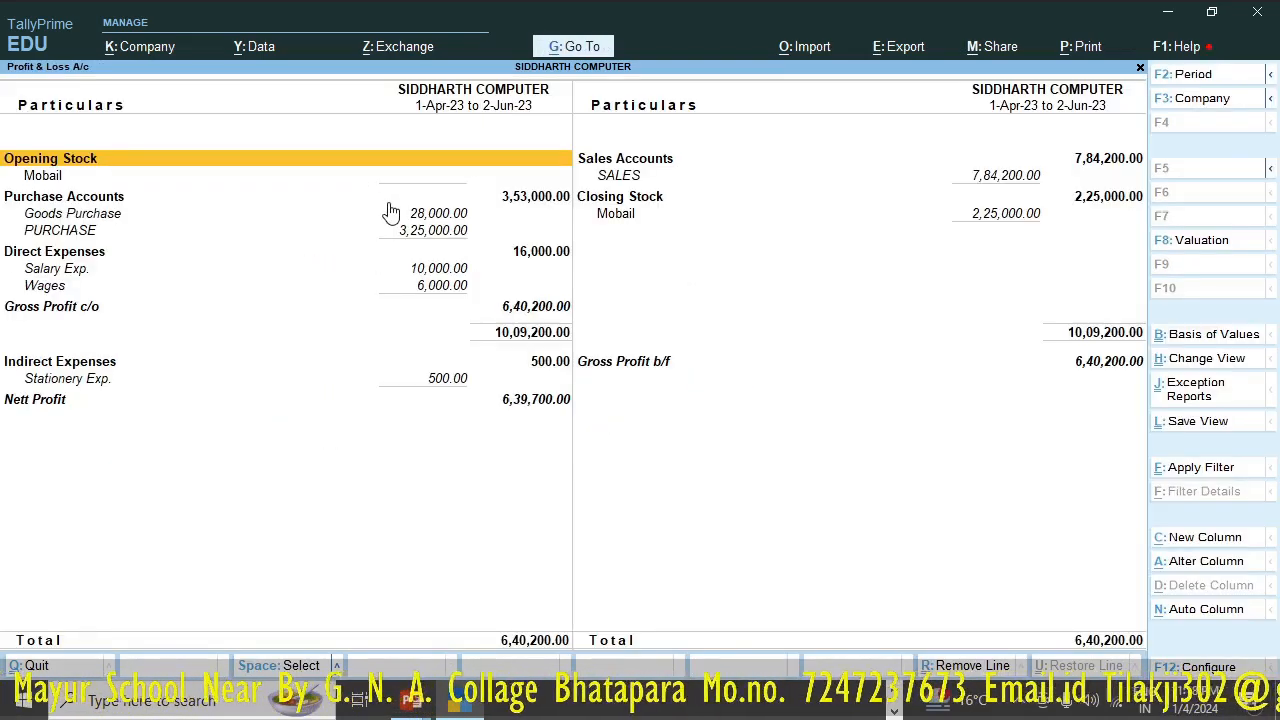
# - Examine the regrouped direct and indirect expenses and their effect on gross profit and nett profit
pyautogui.press('Down')
pyautogui.press('Down')
pyautogui.press('Down')
pyautogui.press('Down')
pyautogui.press('Down')
pyautogui.press('Down')
pyautogui.press('Down')
pyautogui.press('Down')
pyautogui.press('Down')
pyautogui.press('Down')
pyautogui.press('Down')
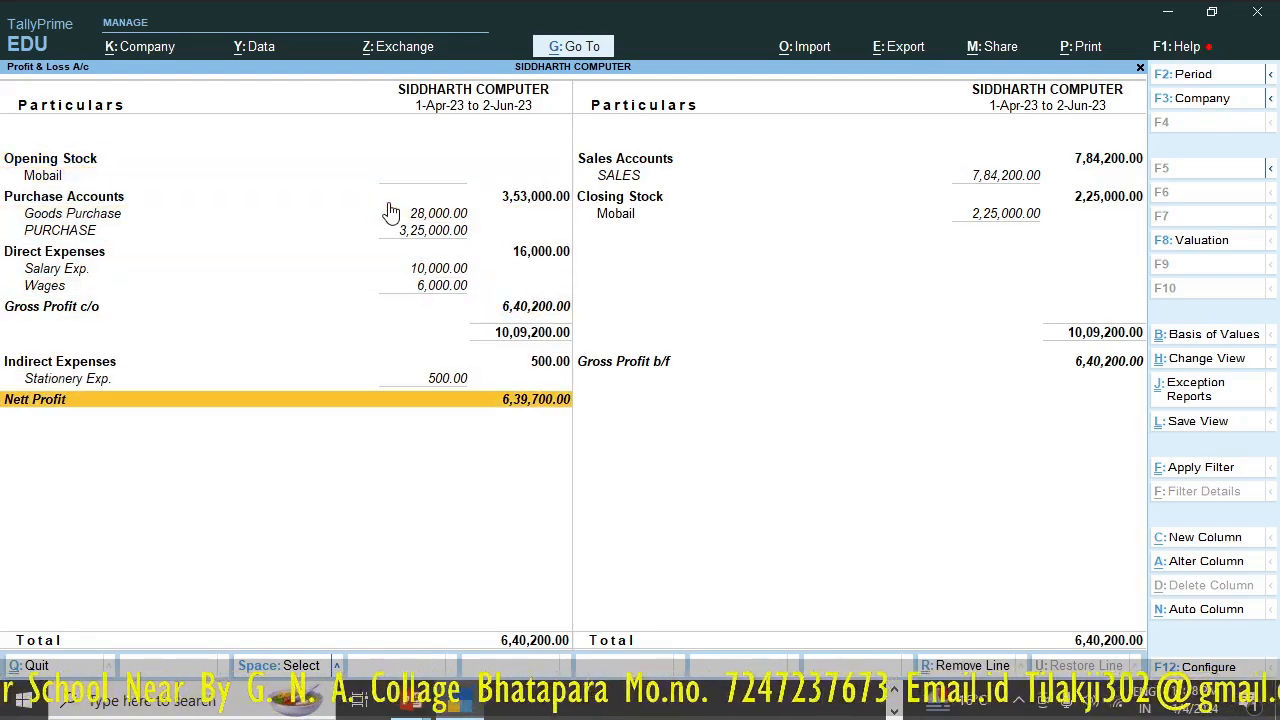
pyautogui.press('Up')
pyautogui.press('Up')
pyautogui.press('Up')
pyautogui.press('Up')
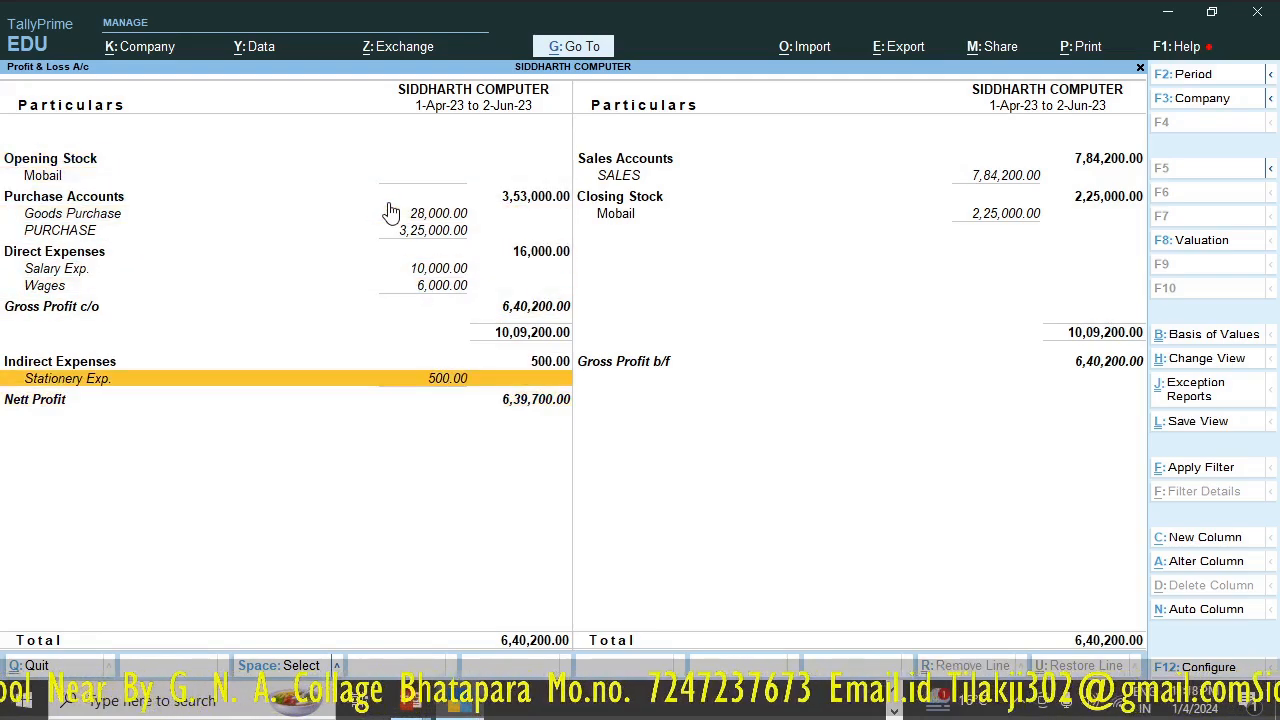
pyautogui.press('Down')
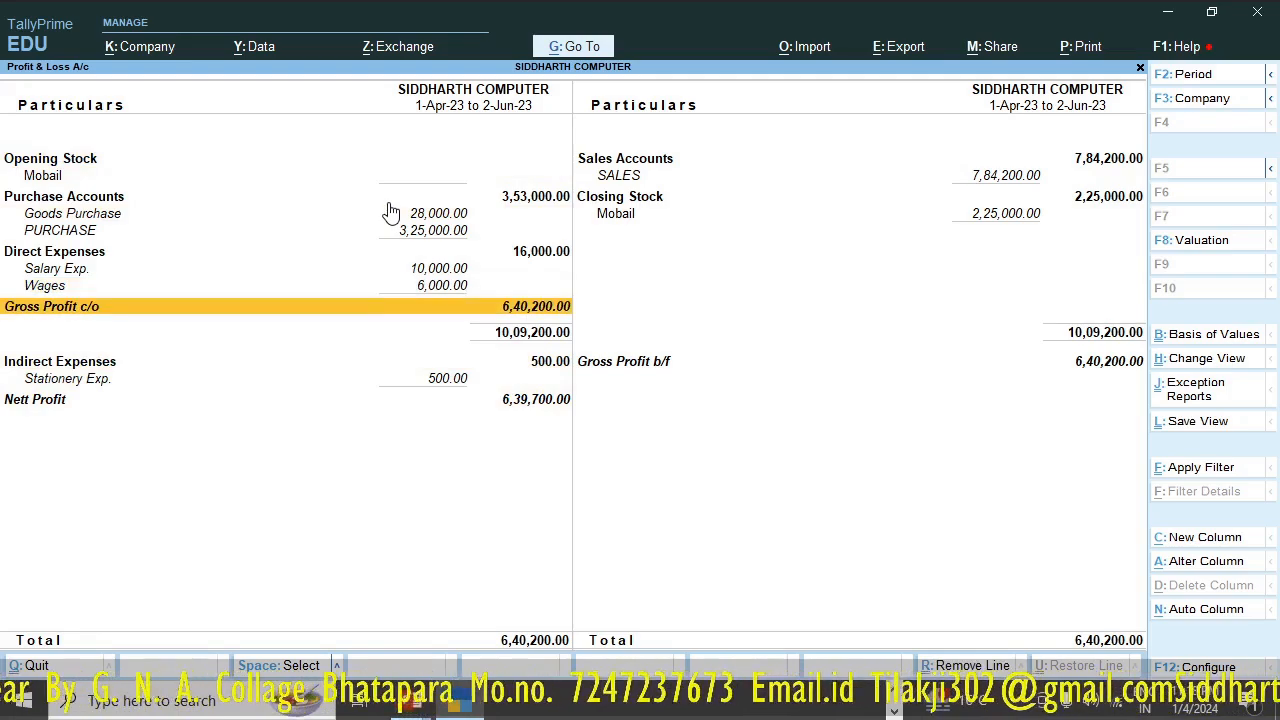
pyautogui.press('Down')
pyautogui.press('Down')
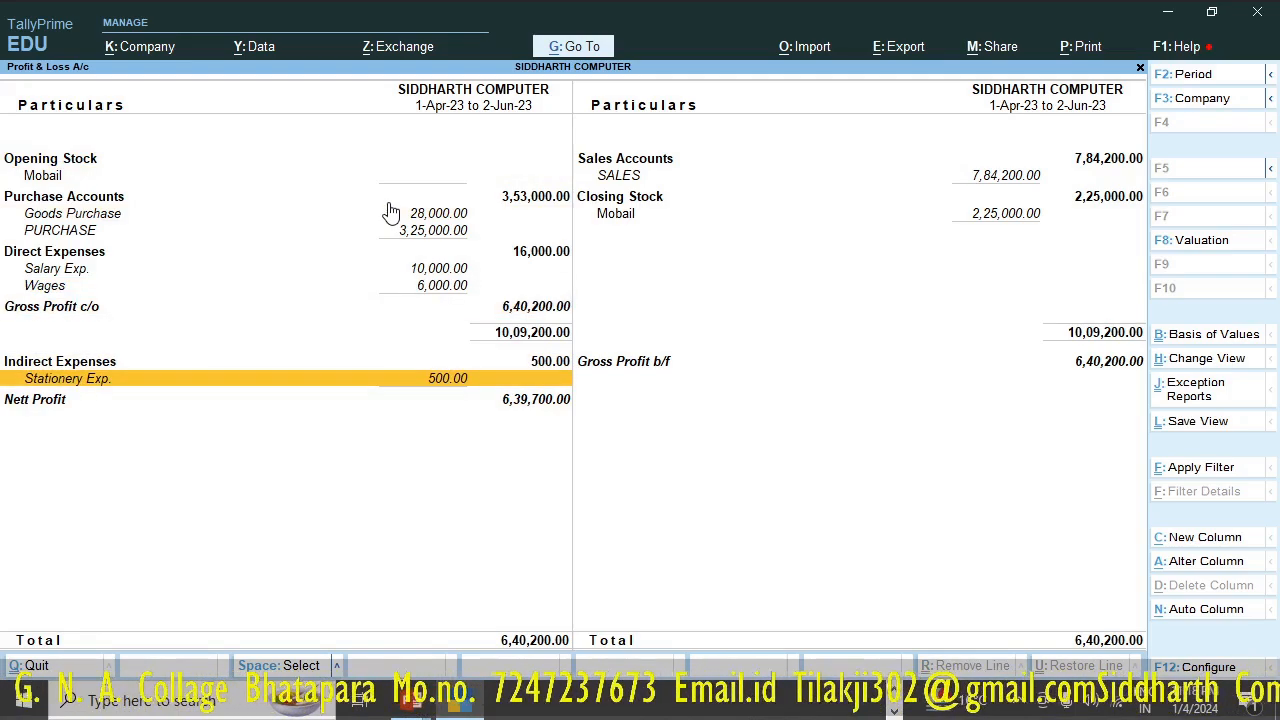
pyautogui.press('Down')
pyautogui.press('Up')
pyautogui.press('Up')
pyautogui.press('Up')
pyautogui.press('Up')
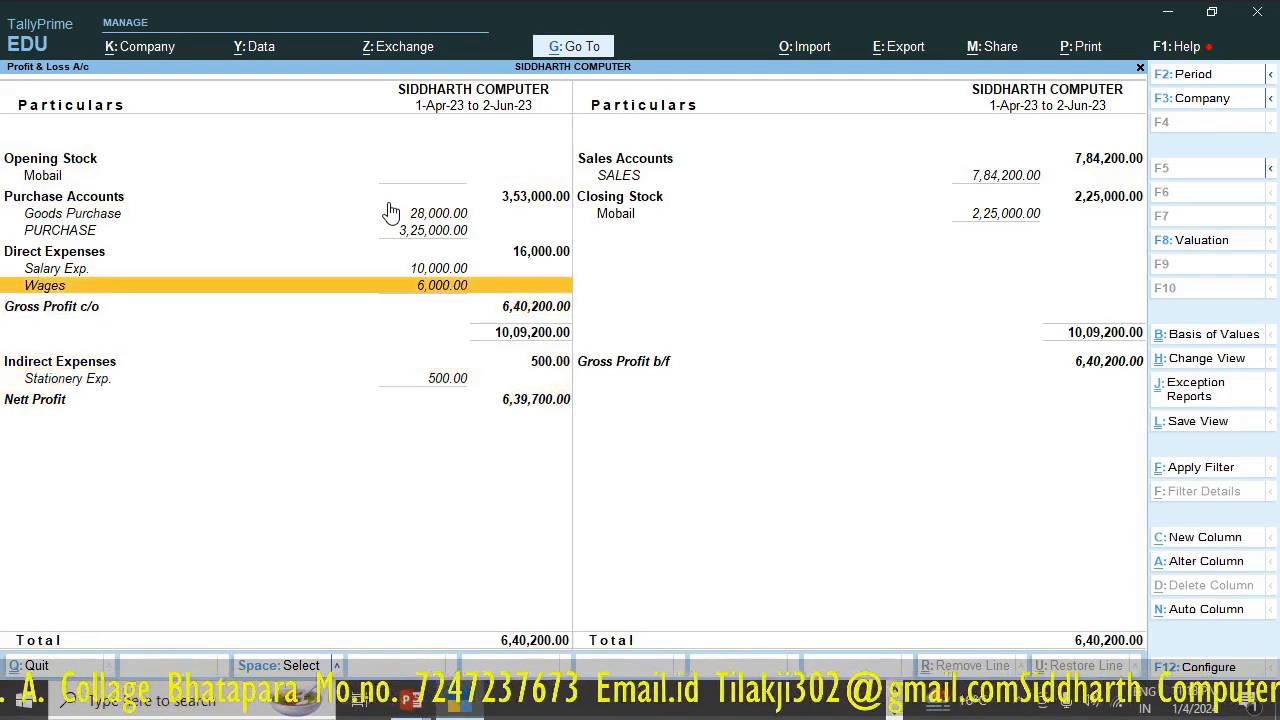
# - Alter the Salary Exp. ledger from the Profit & Loss A/c, moving it back under Indirect Expenses, and accept the master
pyautogui.press('Down')
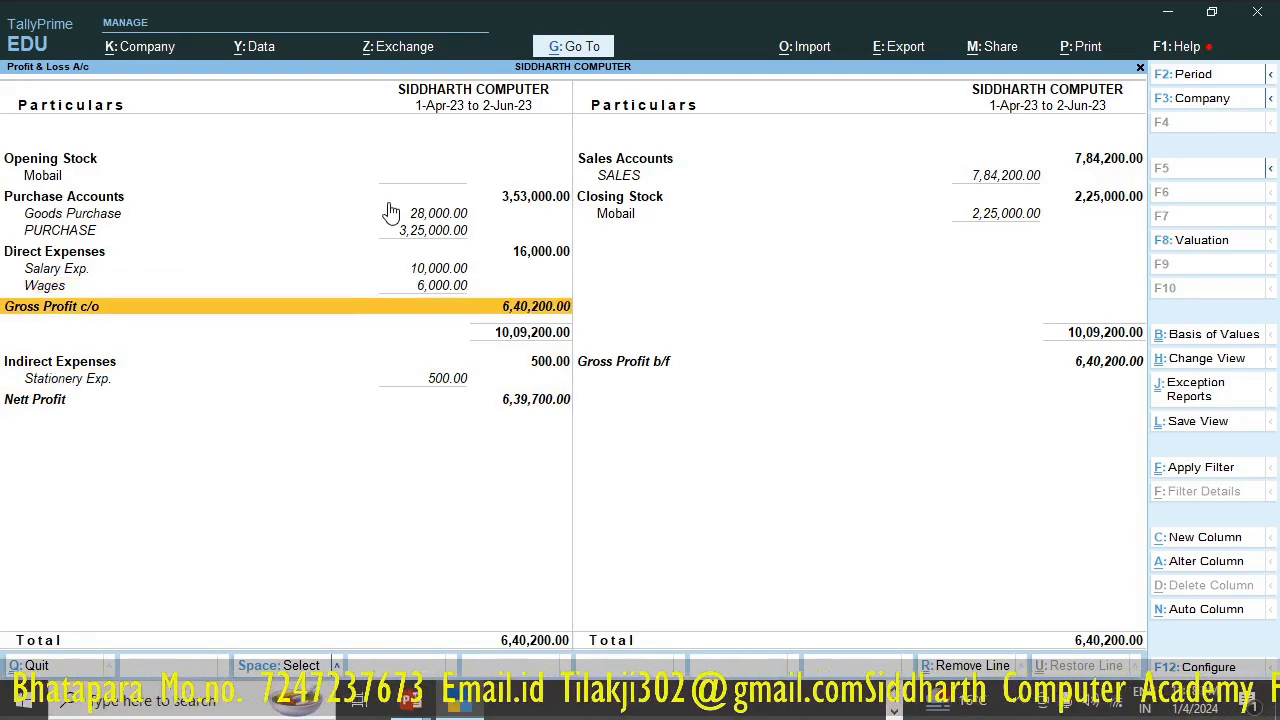
pyautogui.press('Up')
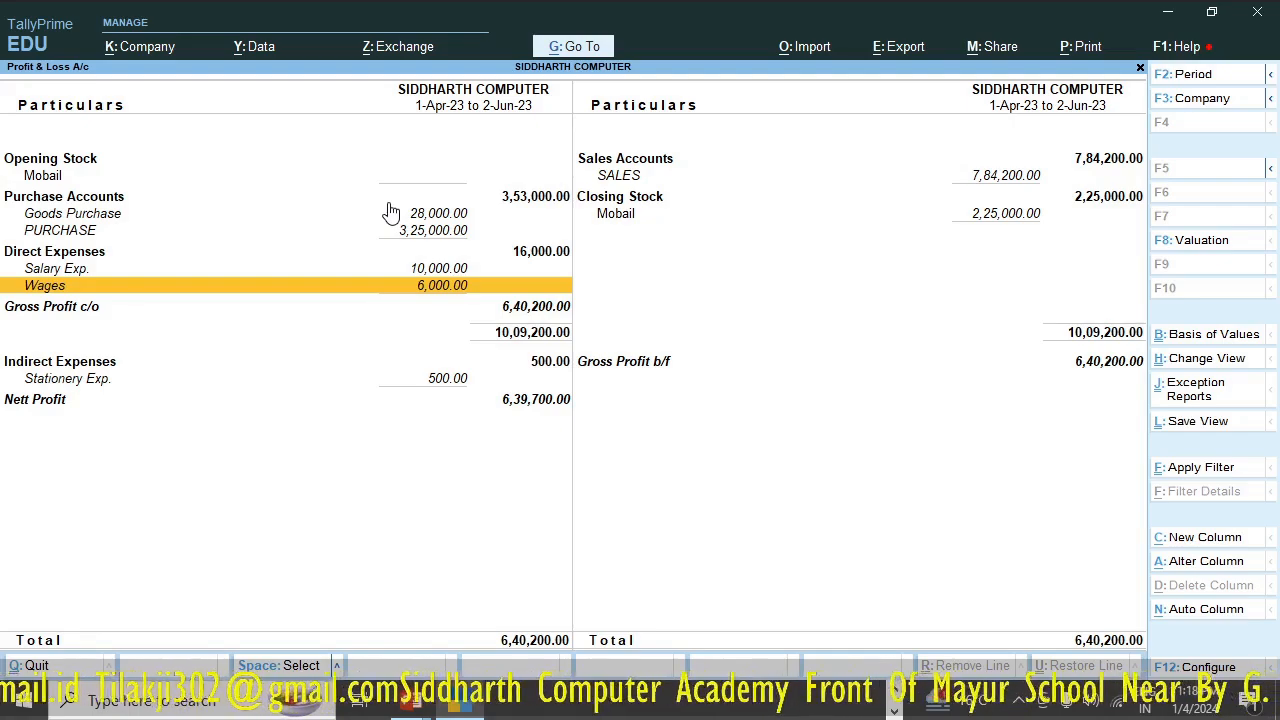
pyautogui.press('Up')
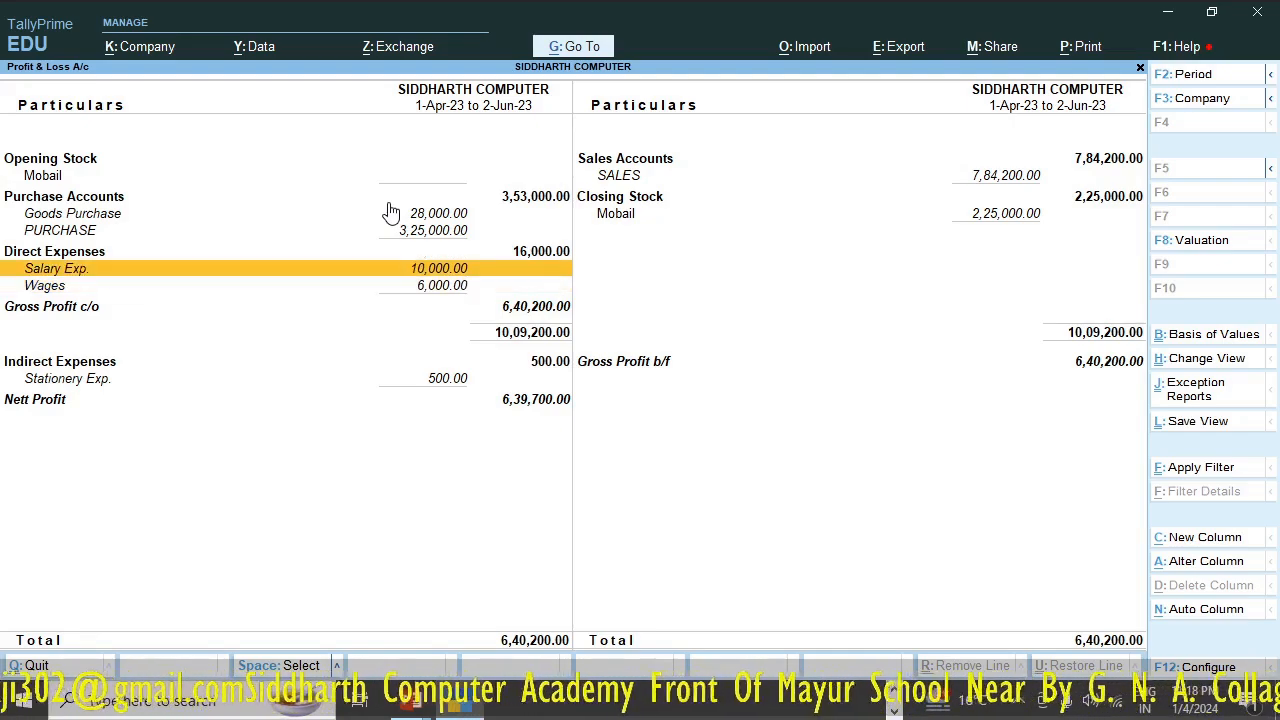
pyautogui.press('ctrl')
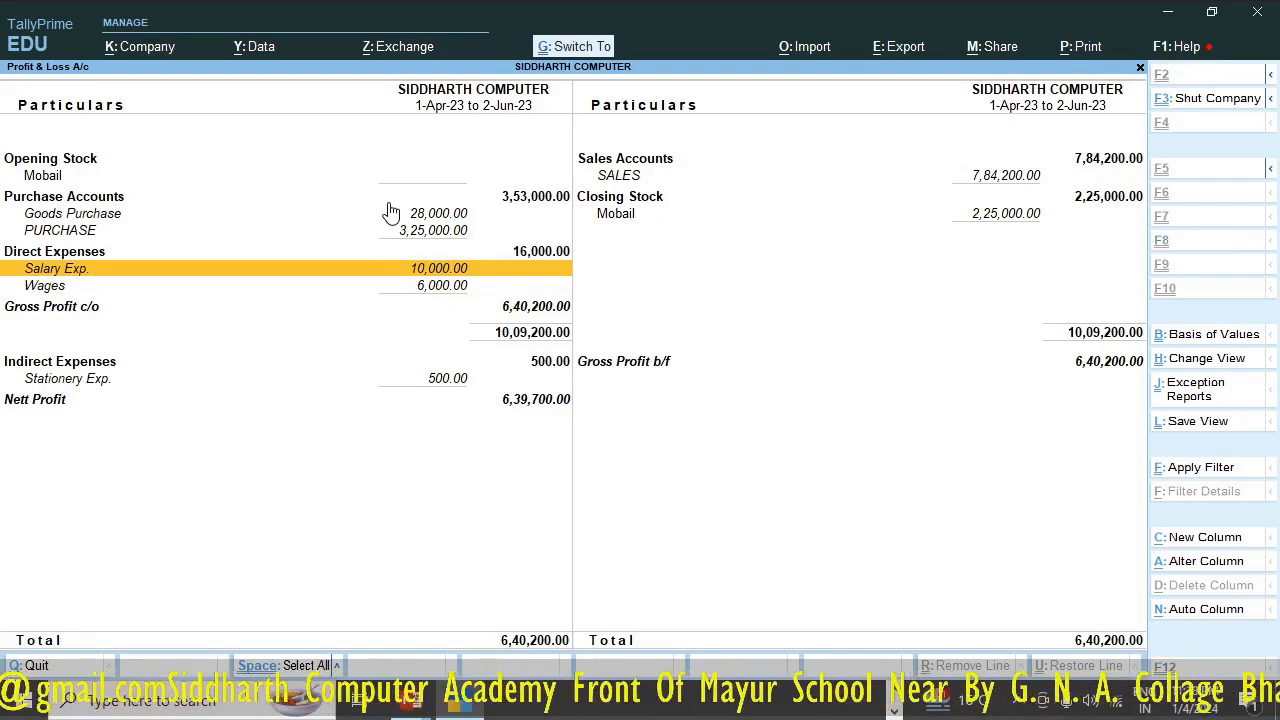
pyautogui.hotkey('ctrl', 'Return')
pyautogui.press('Return')
pyautogui.press('Return')
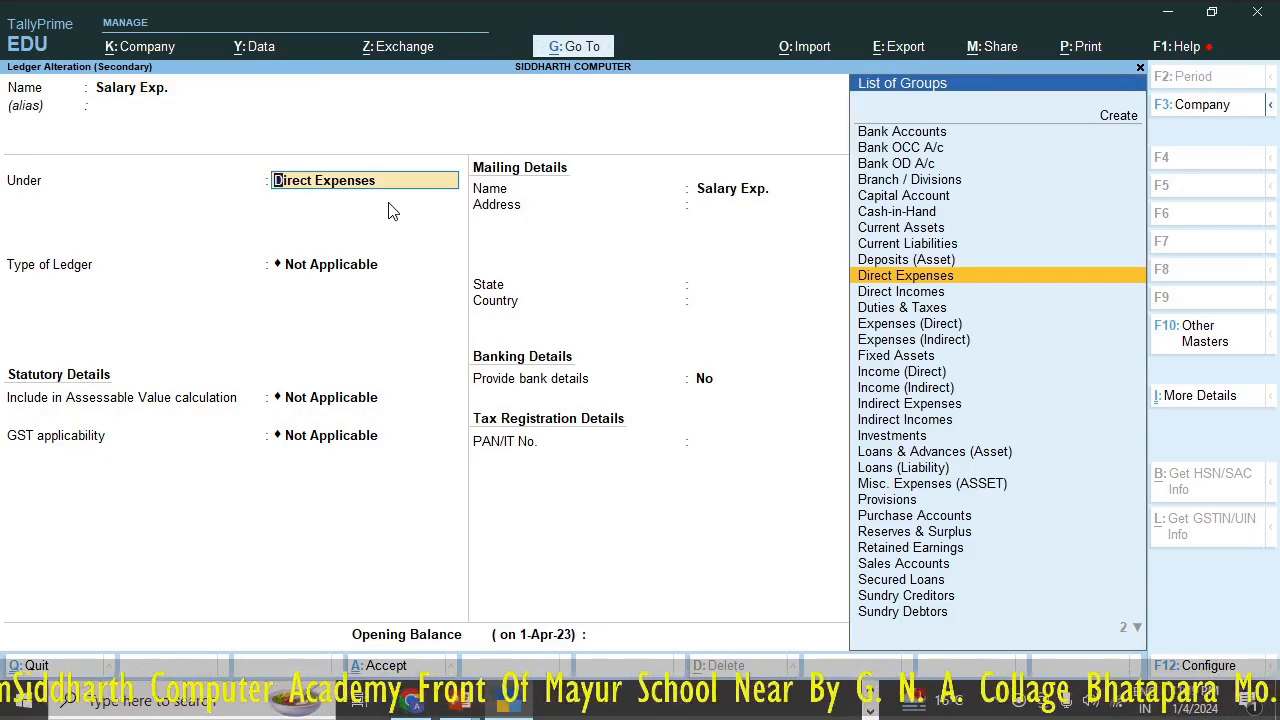
pyautogui.press('BackSpace')
pyautogui.write('In')
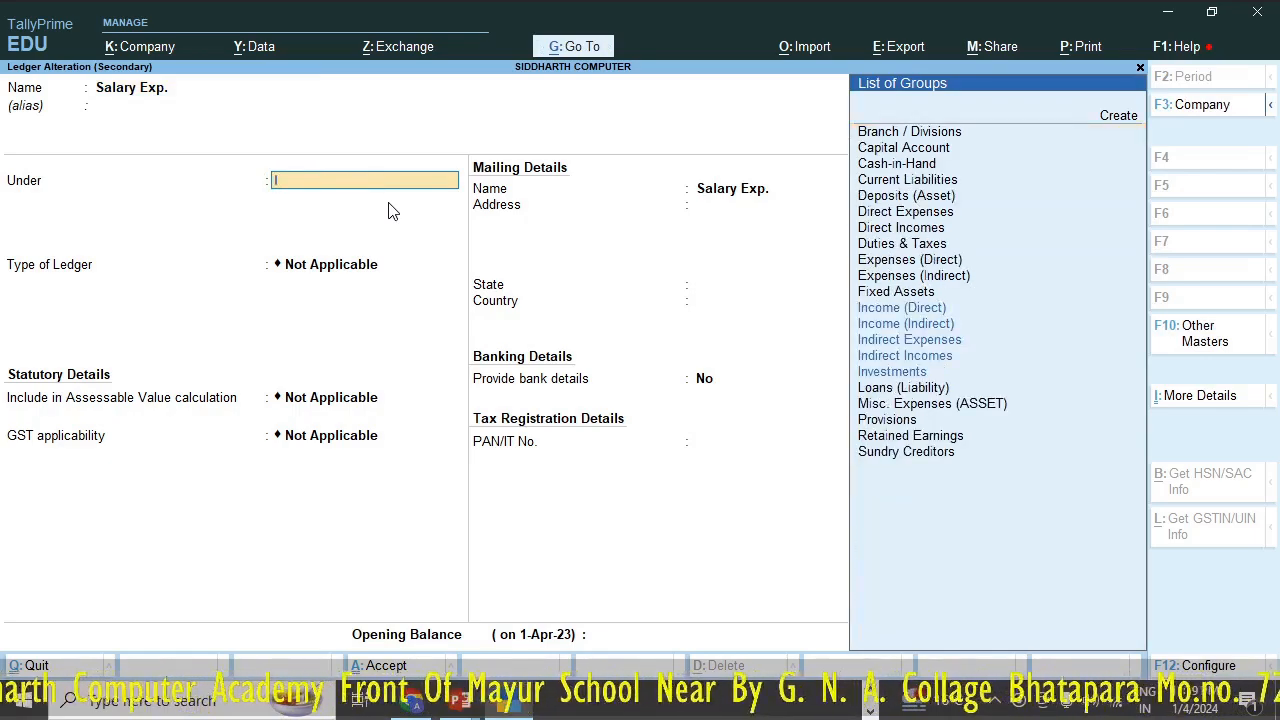
pyautogui.press('Down')
pyautogui.press('Down')
pyautogui.press('Down')
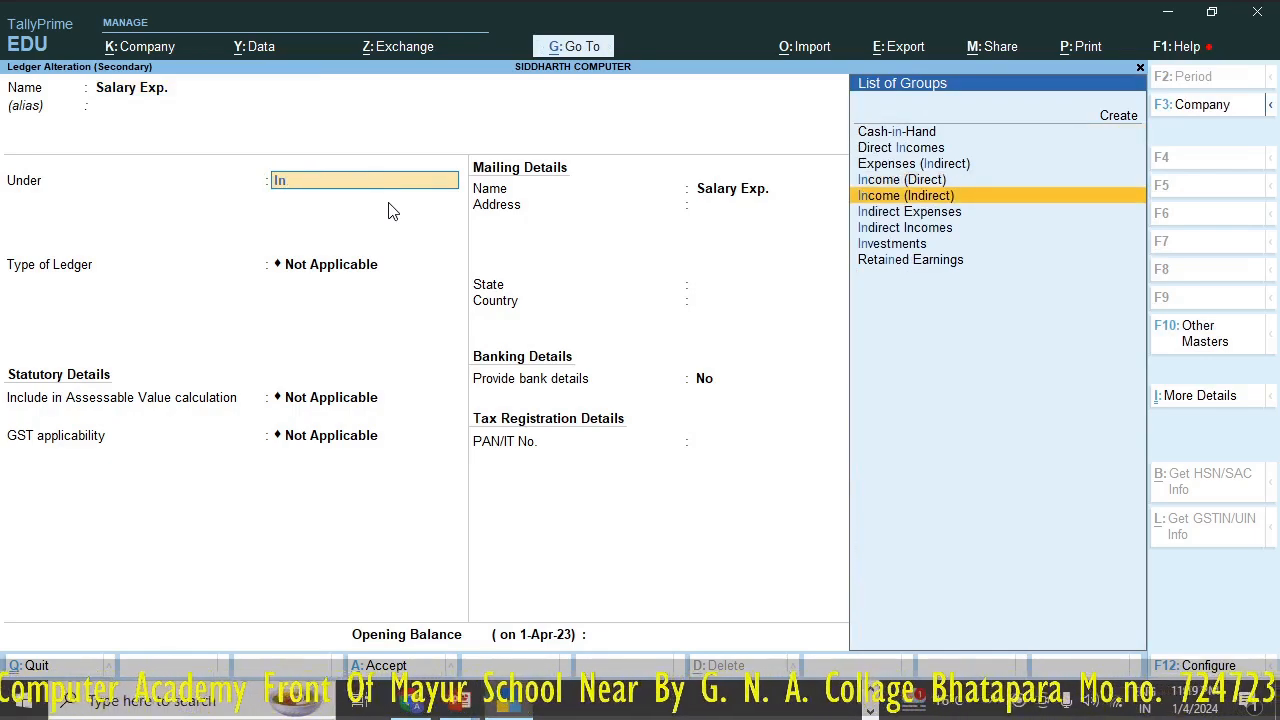
pyautogui.press('Return')
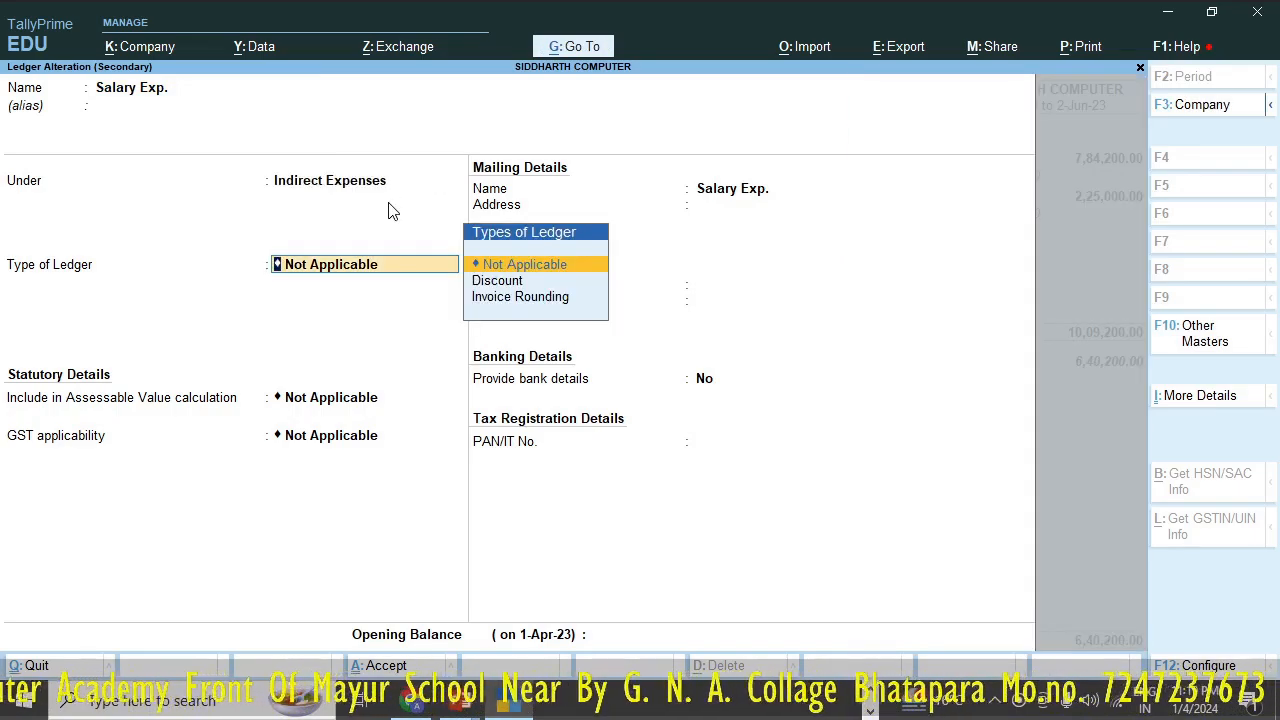
pyautogui.hotkey('ctrl', 'a')
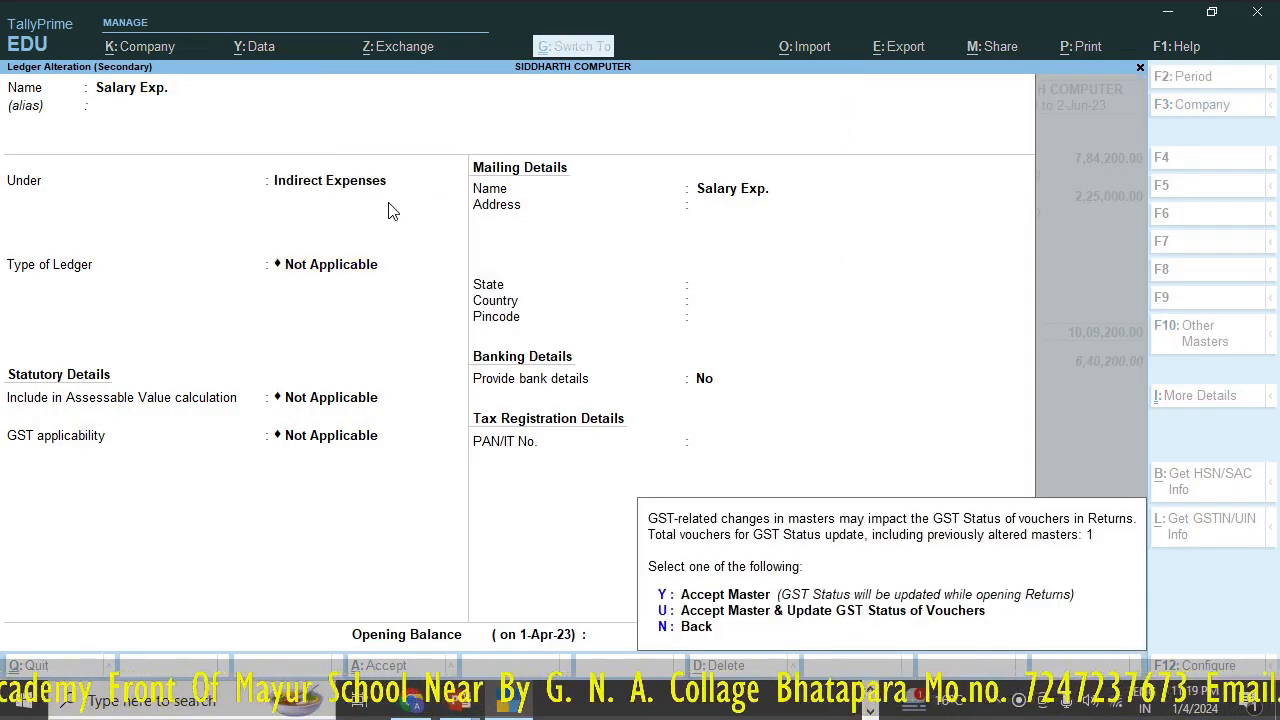
pyautogui.press('y')
# - Review the direct and indirect expenses in the Profit & Loss A/c, and switch to the PowerPoint slide show on indirect expenses
pyautogui.press('Down')
pyautogui.press('Down')
pyautogui.press('Down')
pyautogui.press('Down')
pyautogui.press('Down')
pyautogui.press('Down')
pyautogui.press('Down')
pyautogui.press('Down')
pyautogui.press('Down')
pyautogui.press('Down')
pyautogui.press('Down')
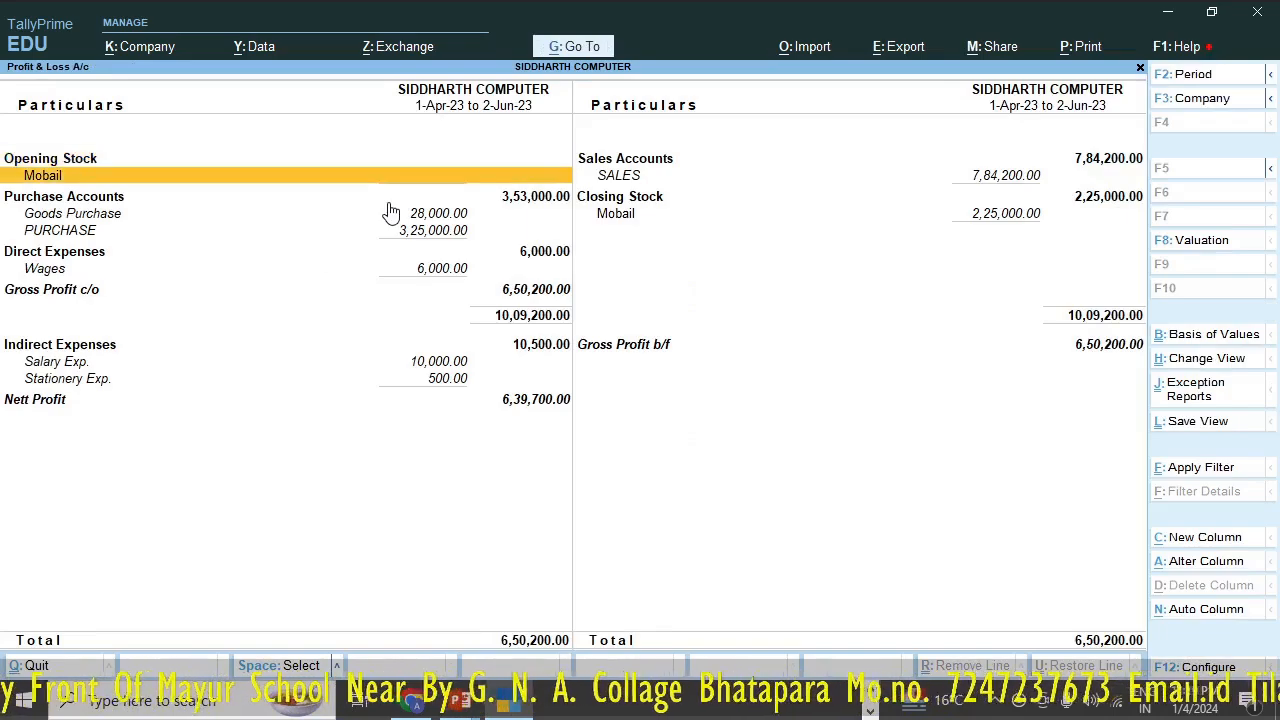
pyautogui.press('Up')
pyautogui.press('Up')
pyautogui.press('Up')
pyautogui.press('Up')
pyautogui.press('Up')
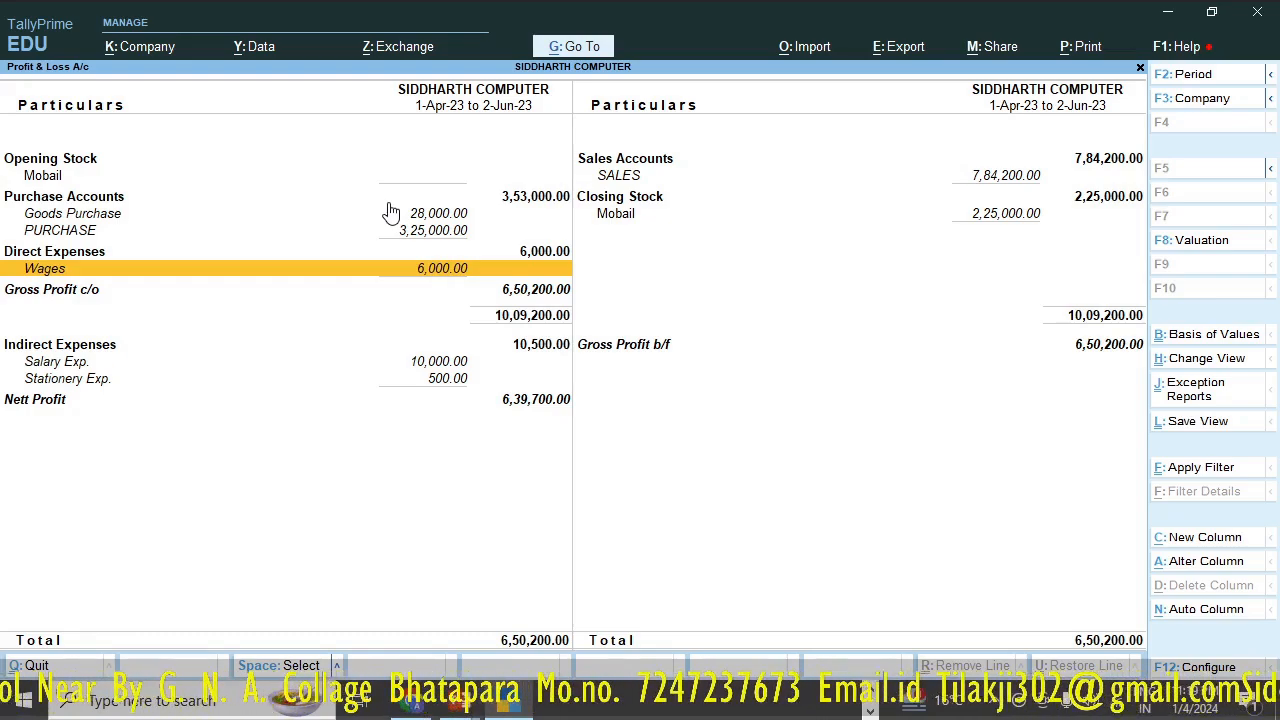
pyautogui.press('alt')
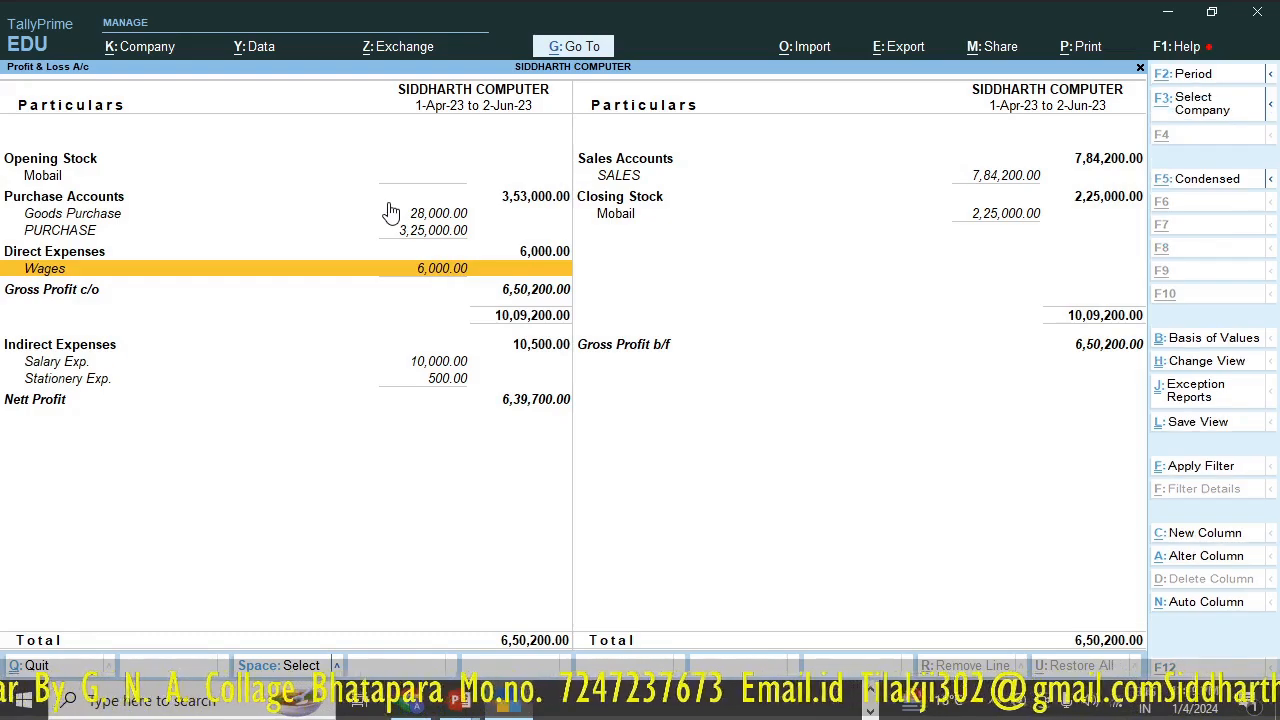
pyautogui.hotkey('alt', 'Tab')
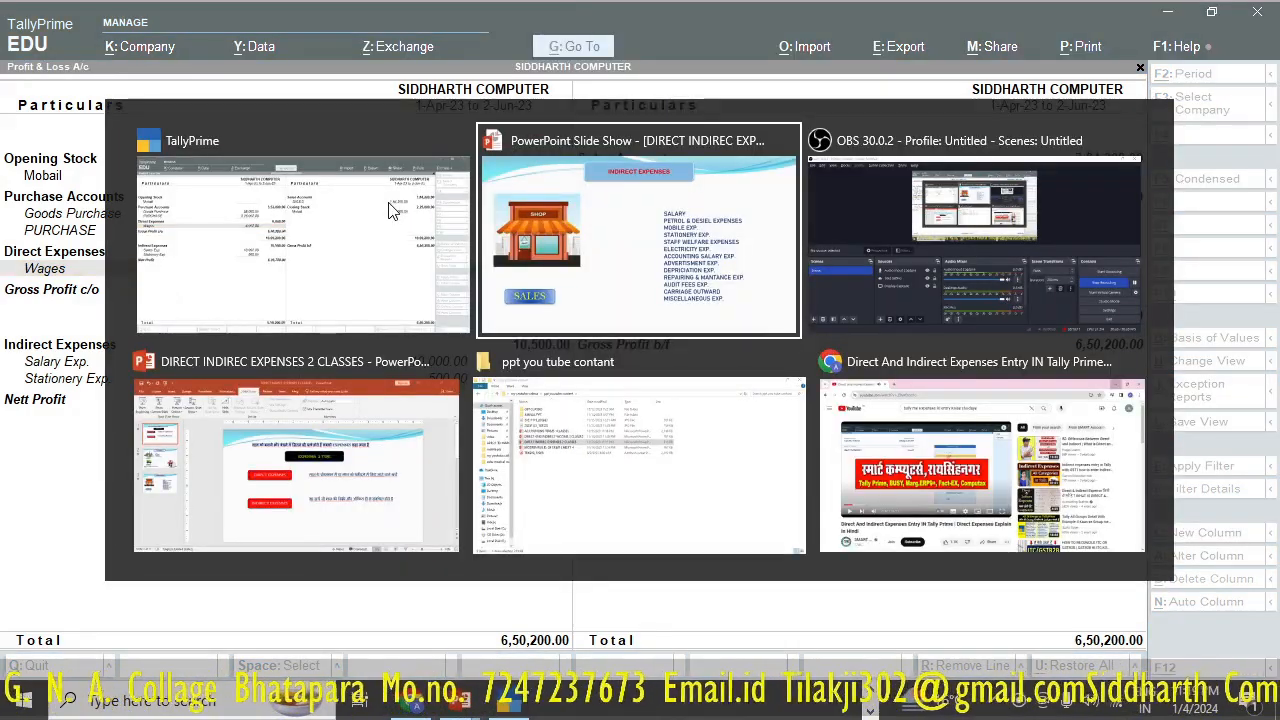